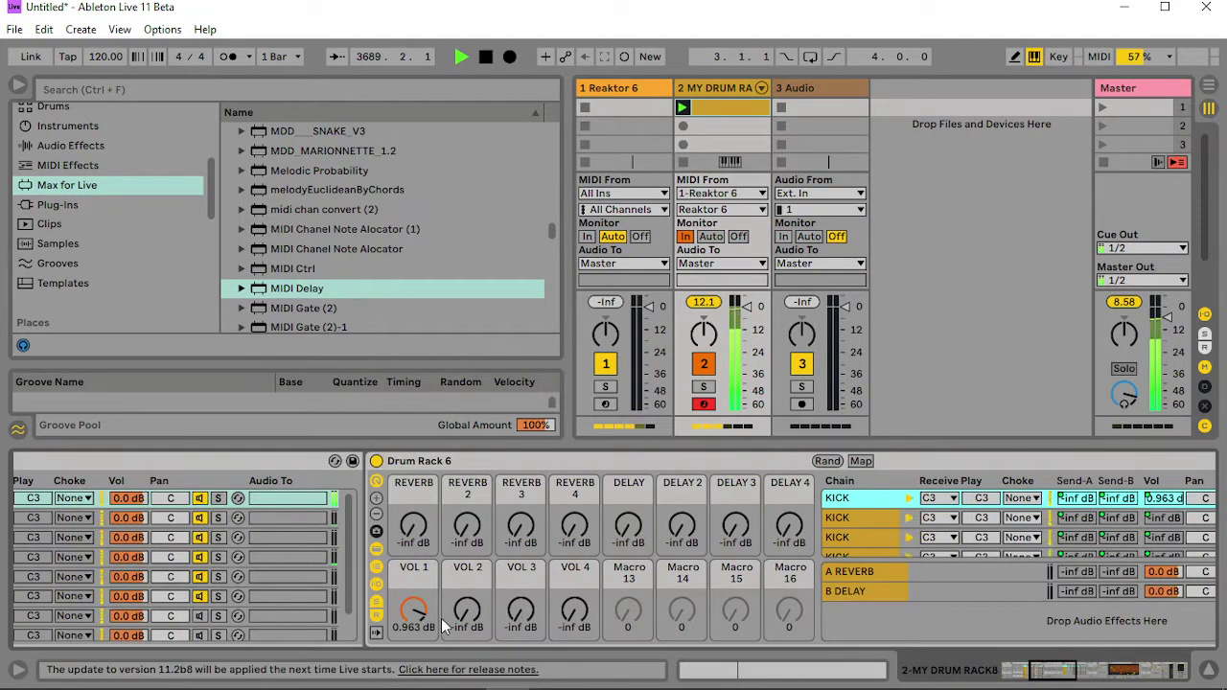
- In the kick rack, set VOL 2 to about -22.4 dB and REVERB 2 to about -14.8 dB
{"action": "left_click_drag", "start_coordinate": [467, 611], "coordinate": [467, 528]}
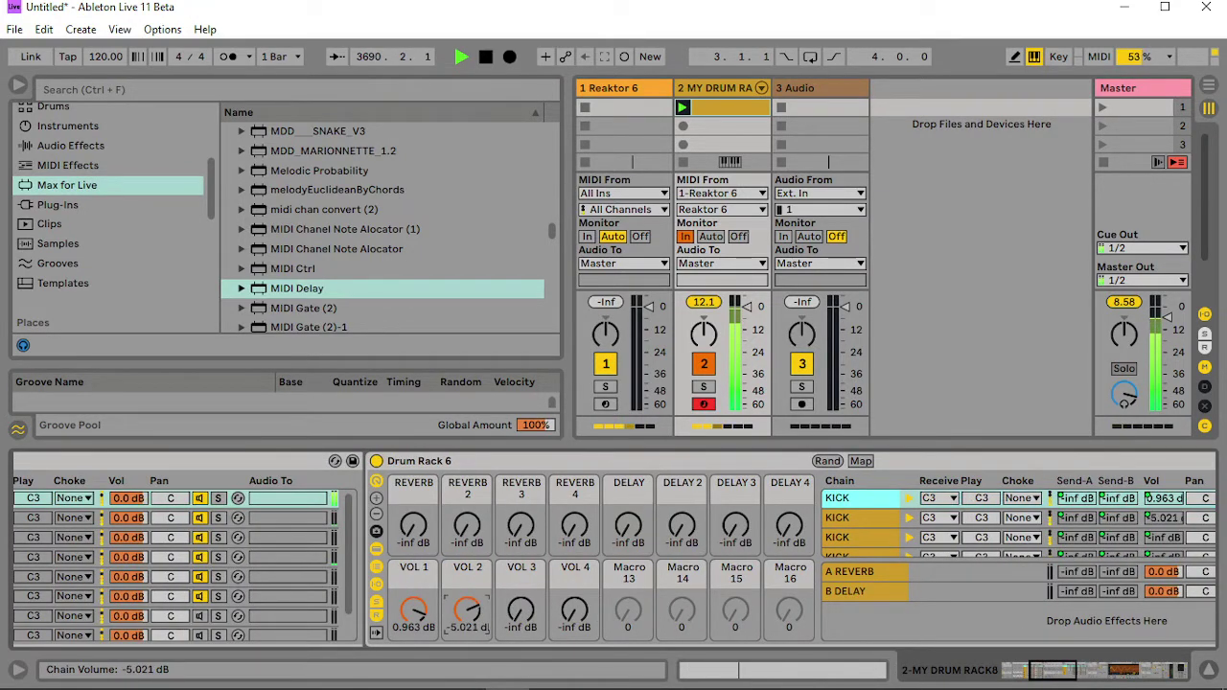
{"action": "left_click_drag", "start_coordinate": [467, 527], "coordinate": [467, 527]}
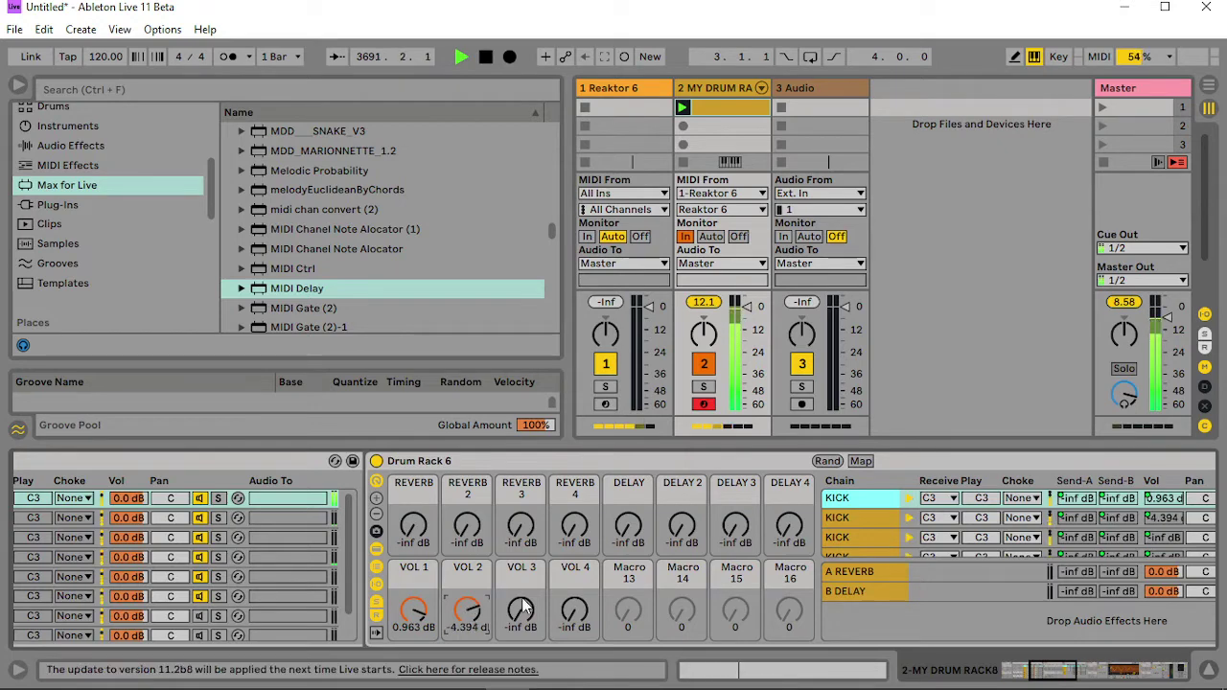
{"action": "left_click_drag", "start_coordinate": [467, 611], "coordinate": [467, 626]}
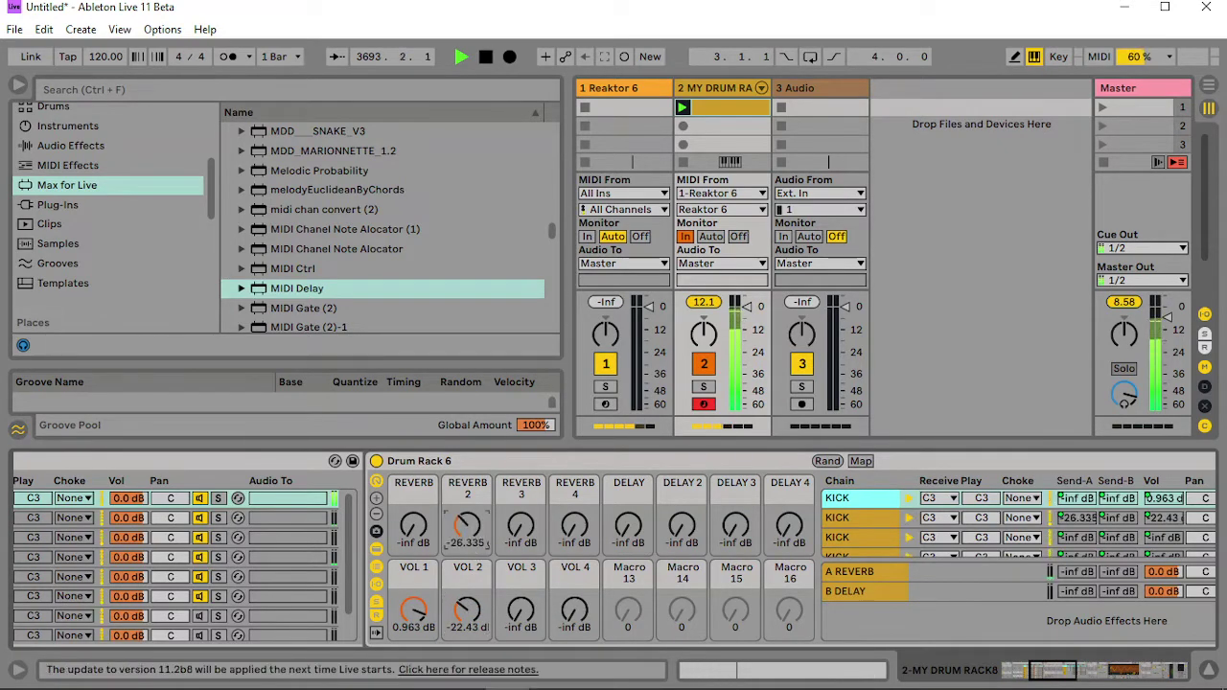
{"action": "left_click_drag", "start_coordinate": [467, 525], "coordinate": [467, 508]}
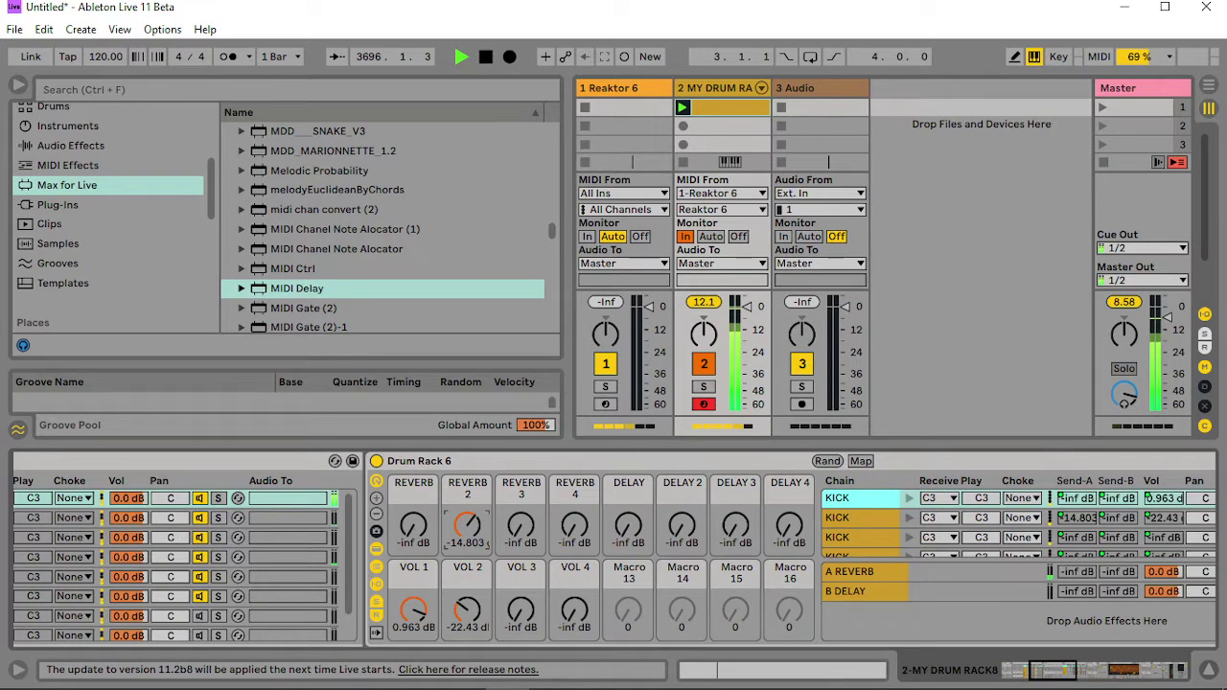
- Show the clap chain's rack and raise VOL 1 to about -6.9 dB and SPECTRAL to about -2.5 dB
{"action": "left_click", "coordinate": [178, 520]}
{"action": "left_click_drag", "start_coordinate": [469, 613], "coordinate": [470, 584]}
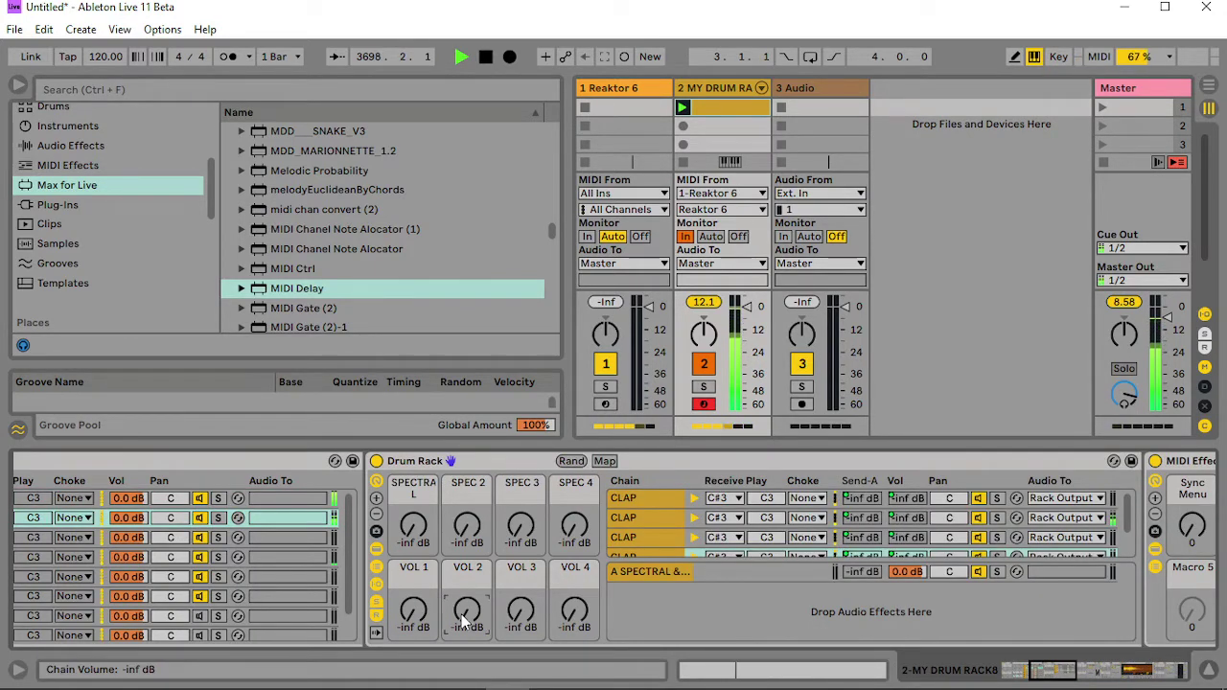
{"action": "left_click_drag", "start_coordinate": [413, 612], "coordinate": [413, 593]}
{"action": "left_click_drag", "start_coordinate": [419, 539], "coordinate": [419, 516]}
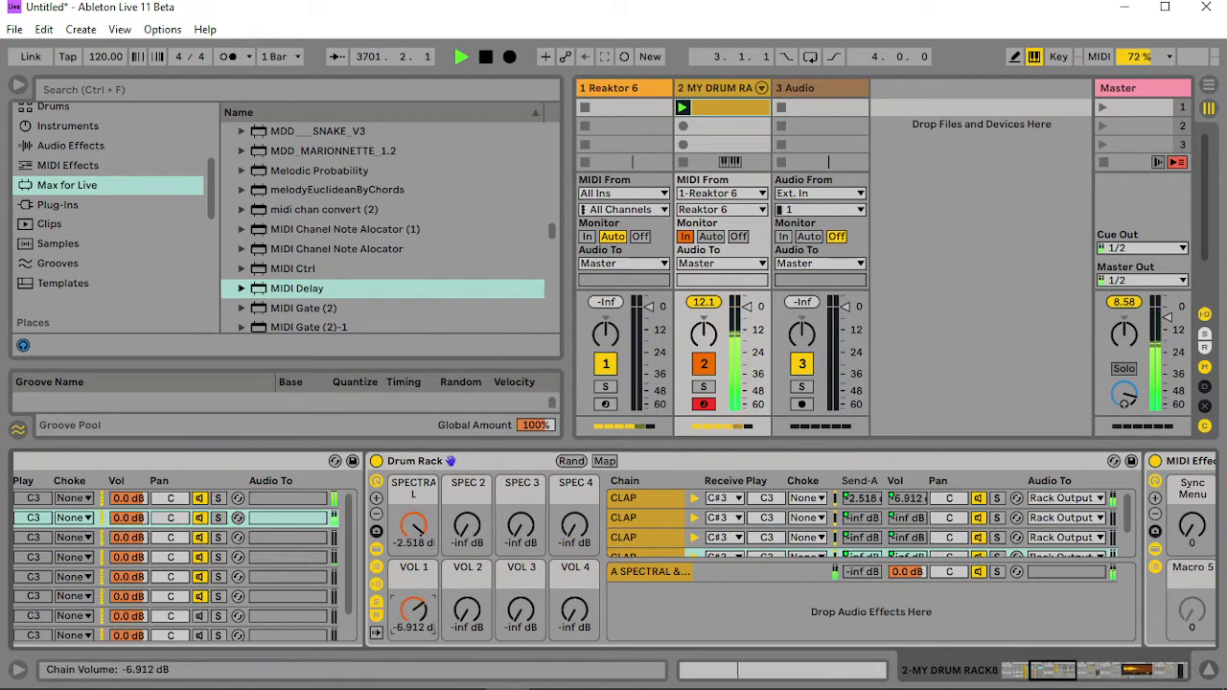
- Raise the clap rack's VOL 3 to about 1.9 dB and SPEC 3 to about -4.1 dB
{"action": "left_click_drag", "start_coordinate": [522, 604], "coordinate": [521, 574]}
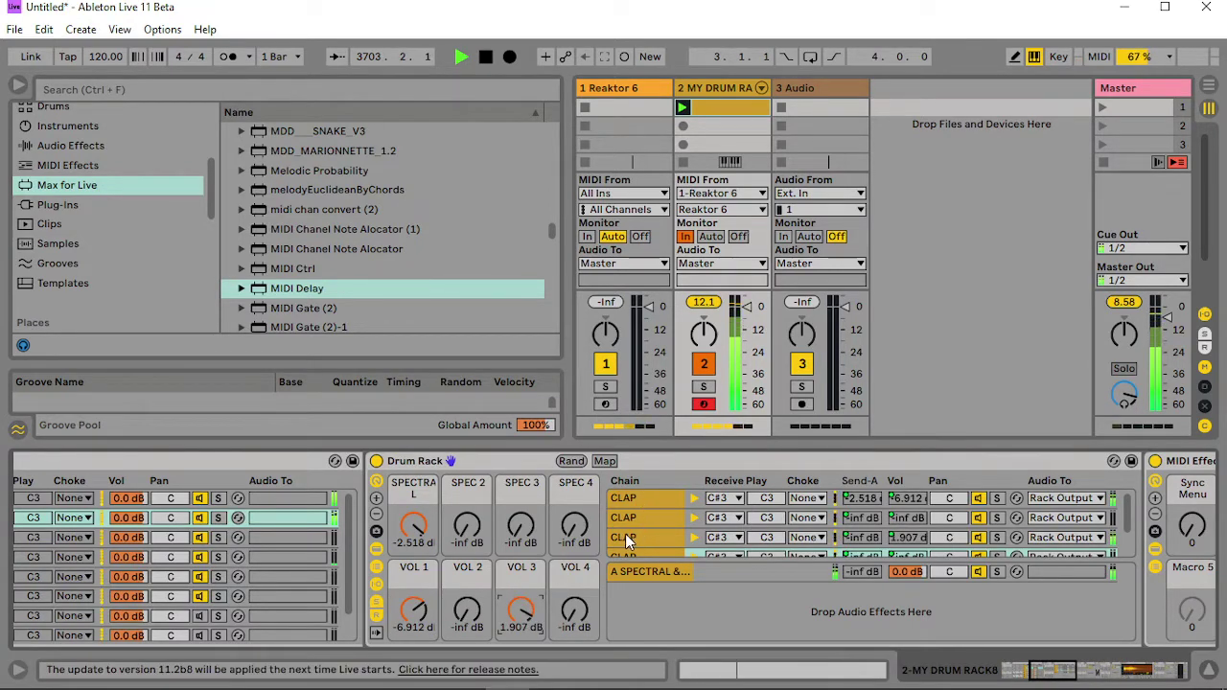
{"action": "left_click_drag", "start_coordinate": [521, 526], "coordinate": [522, 506]}
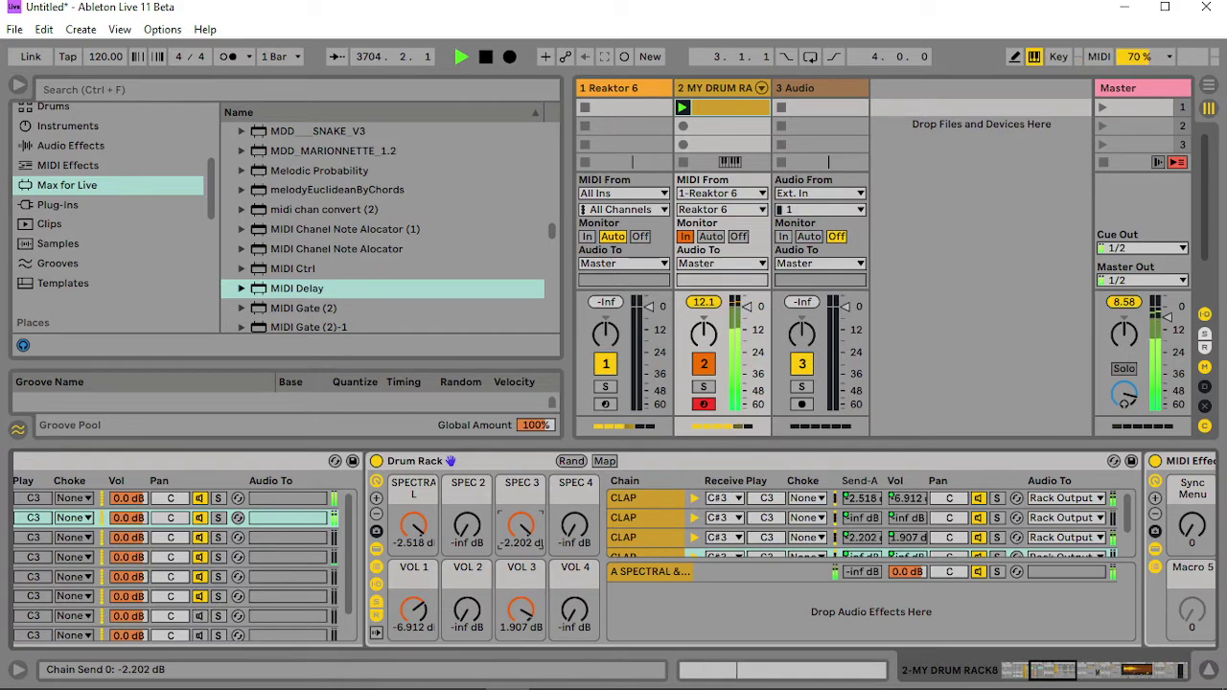
- Set the third CLAP chain's Sync Menu macro to 27 and raise the clap rack's VOL 4 to about 3.5 dB
{"action": "left_click", "coordinate": [644, 535]}
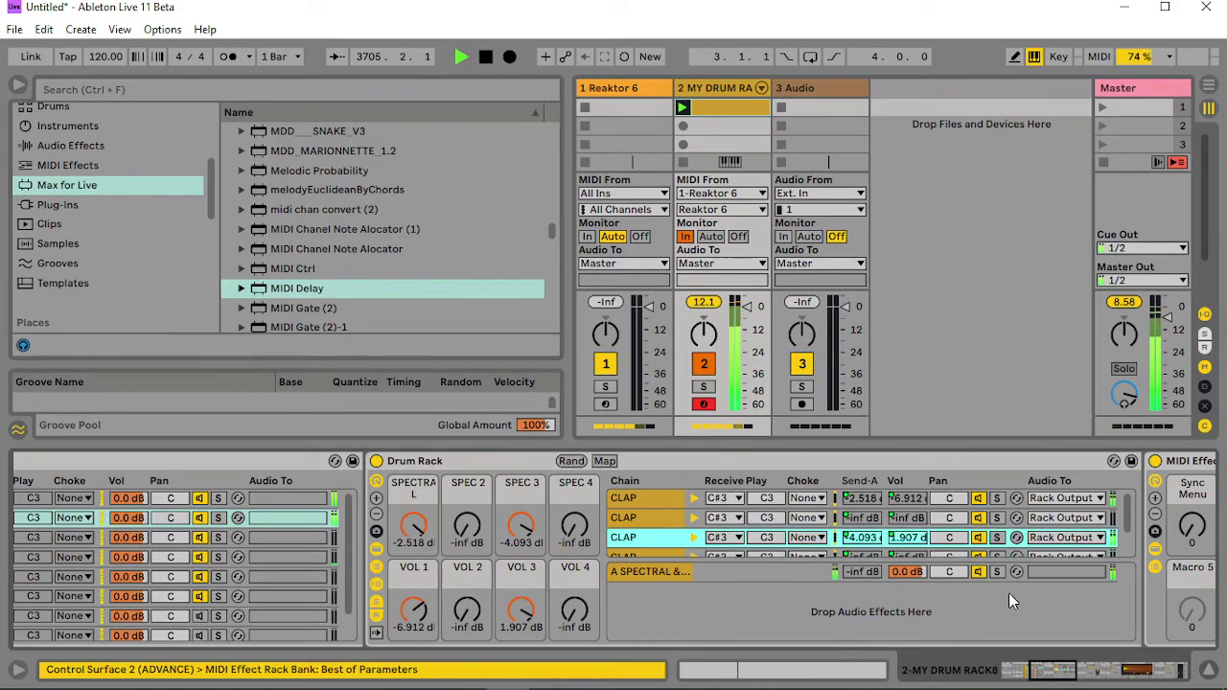
{"action": "left_click_drag", "start_coordinate": [1065, 675], "coordinate": [1086, 675]}
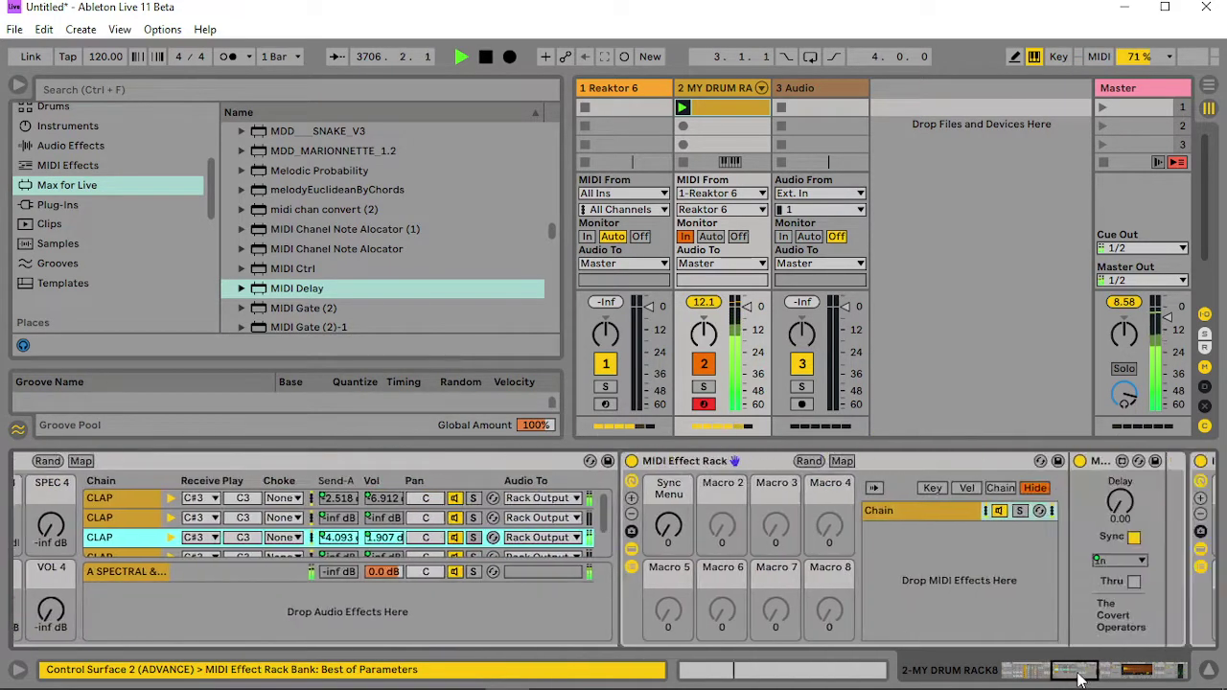
{"action": "left_click_drag", "start_coordinate": [676, 530], "coordinate": [676, 522]}
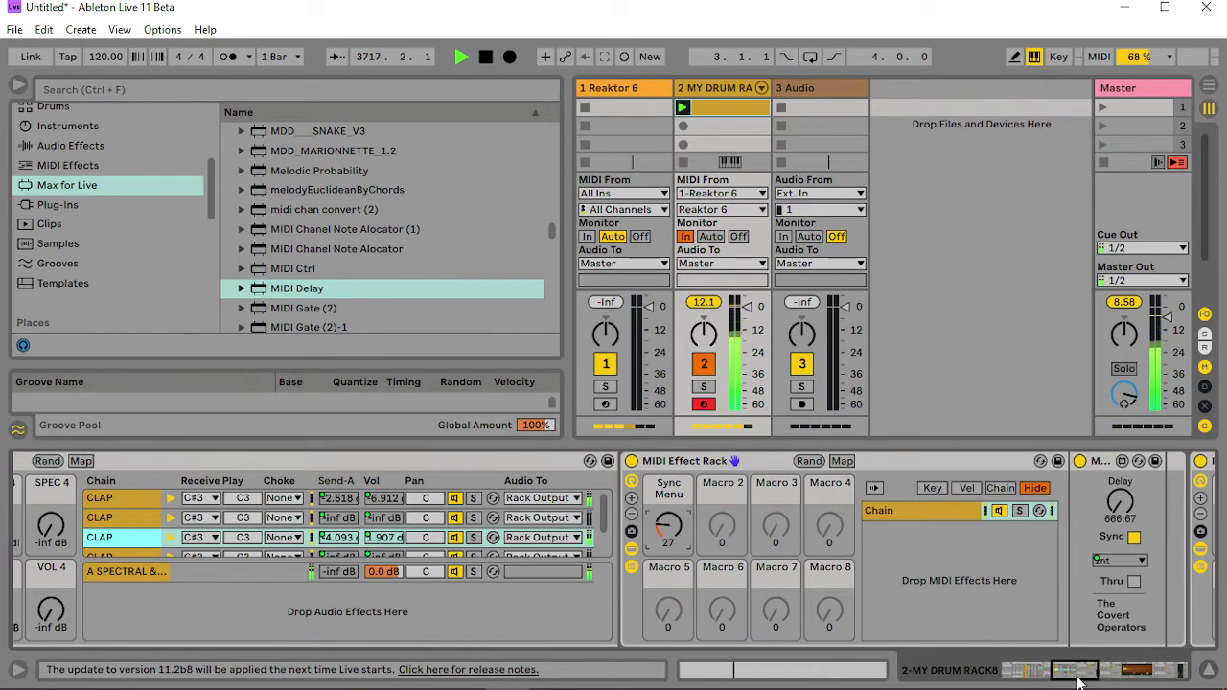
{"action": "left_click_drag", "start_coordinate": [1078, 680], "coordinate": [1062, 683]}
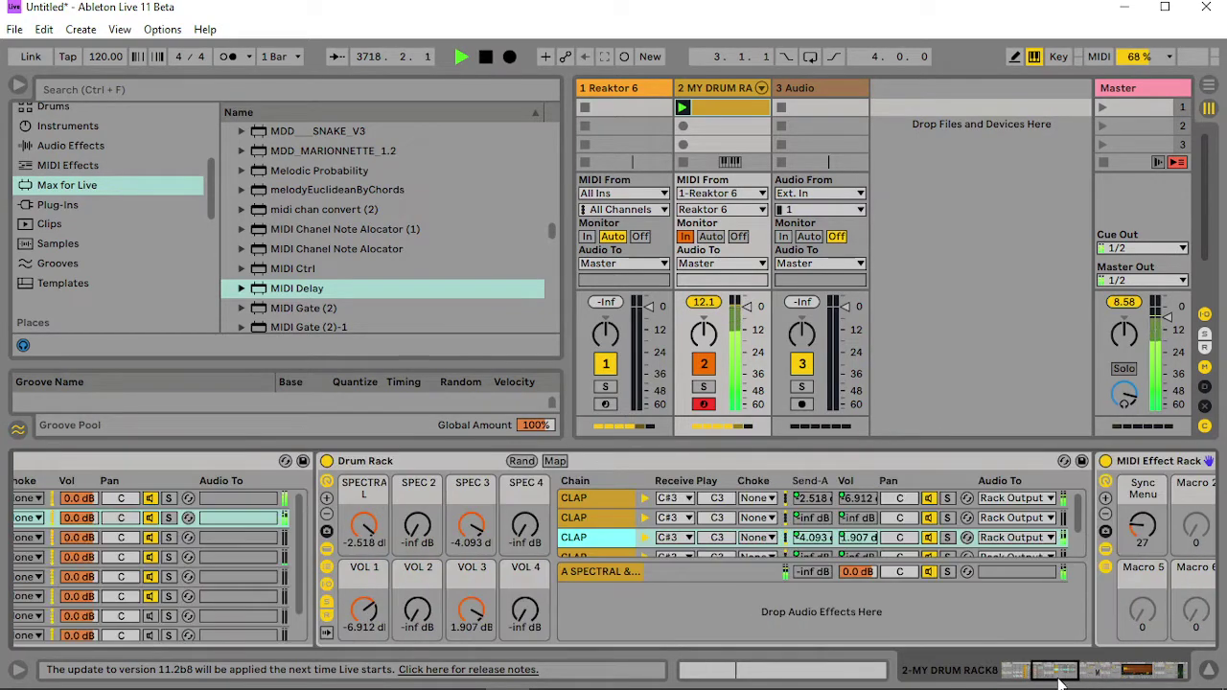
{"action": "left_click_drag", "start_coordinate": [525, 610], "coordinate": [526, 566]}
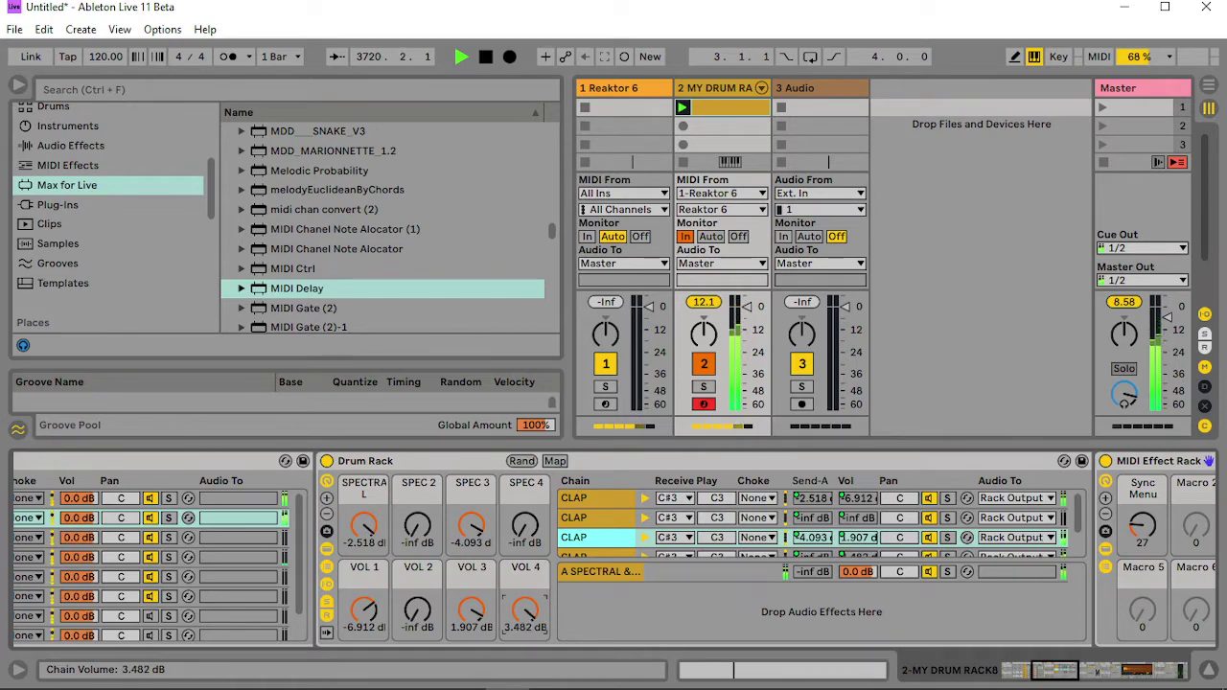
- Show the Reaktor 6 plug-in window from the first track, enlarging and repositioning it to view the clock dividers and gate delays
{"action": "left_click", "coordinate": [617, 96]}
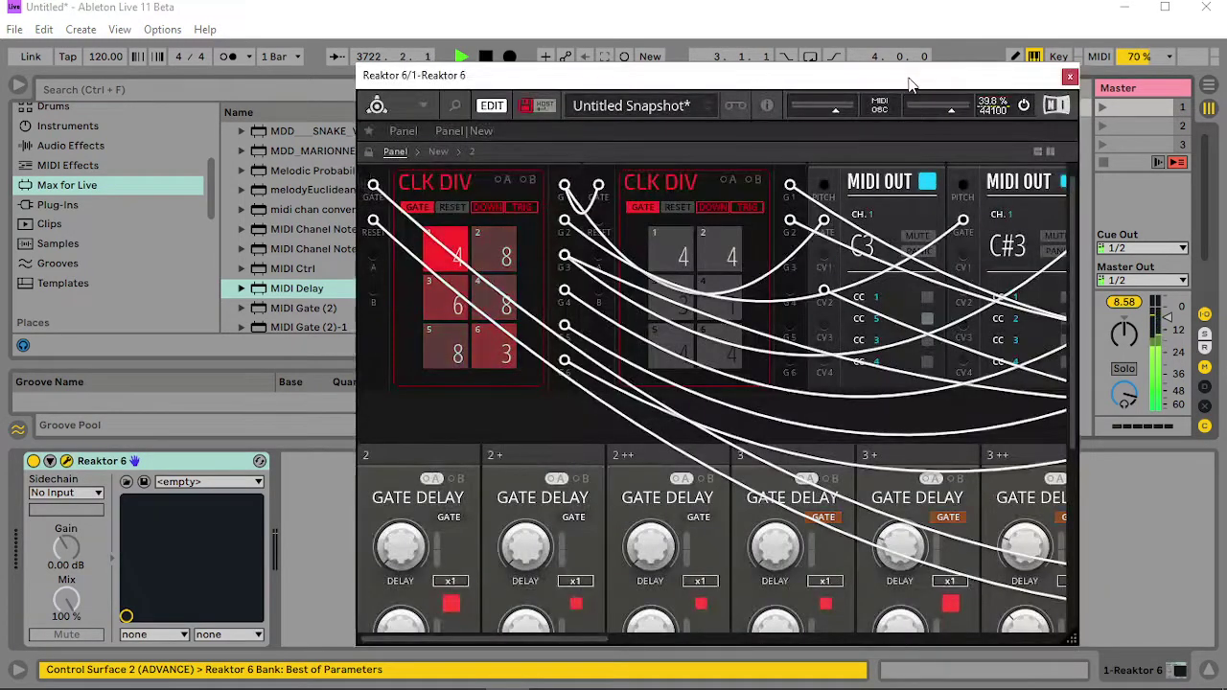
{"action": "left_click_drag", "start_coordinate": [906, 80], "coordinate": [537, 17]}
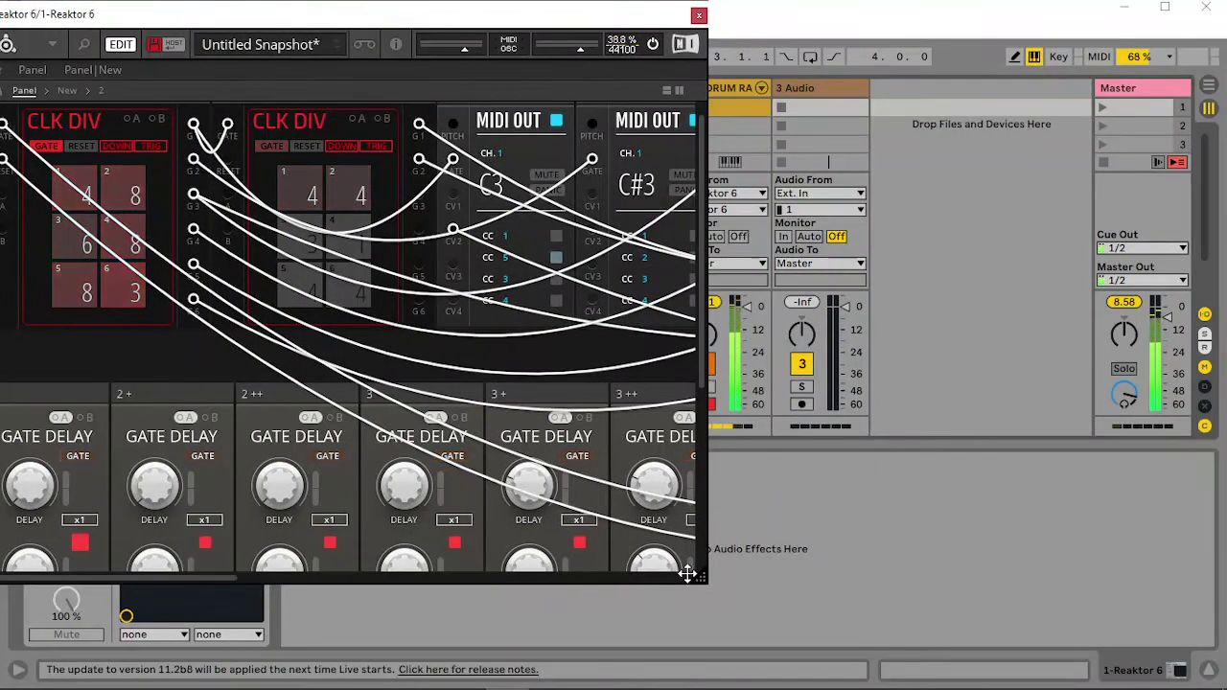
{"action": "left_click_drag", "start_coordinate": [704, 580], "coordinate": [1149, 630]}
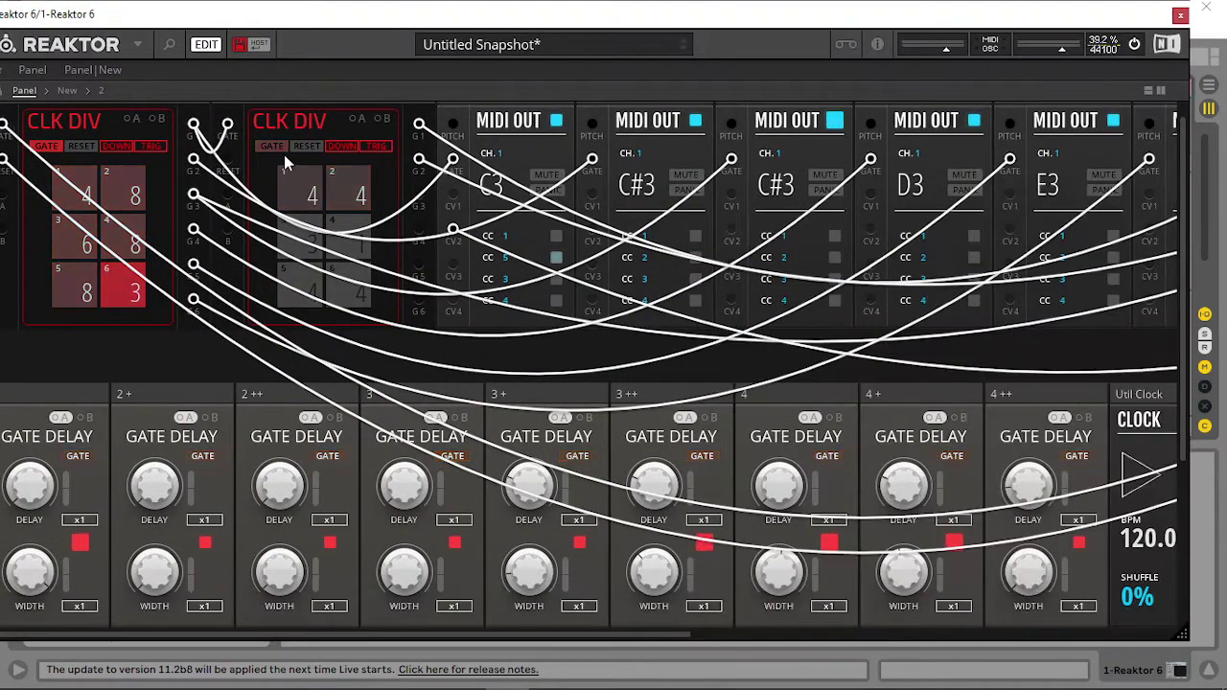
{"action": "scroll", "coordinate": [696, 438], "scroll_direction": "down", "scroll_amount": 3}
{"action": "scroll", "coordinate": [695, 438], "scroll_direction": "down", "scroll_amount": 3}
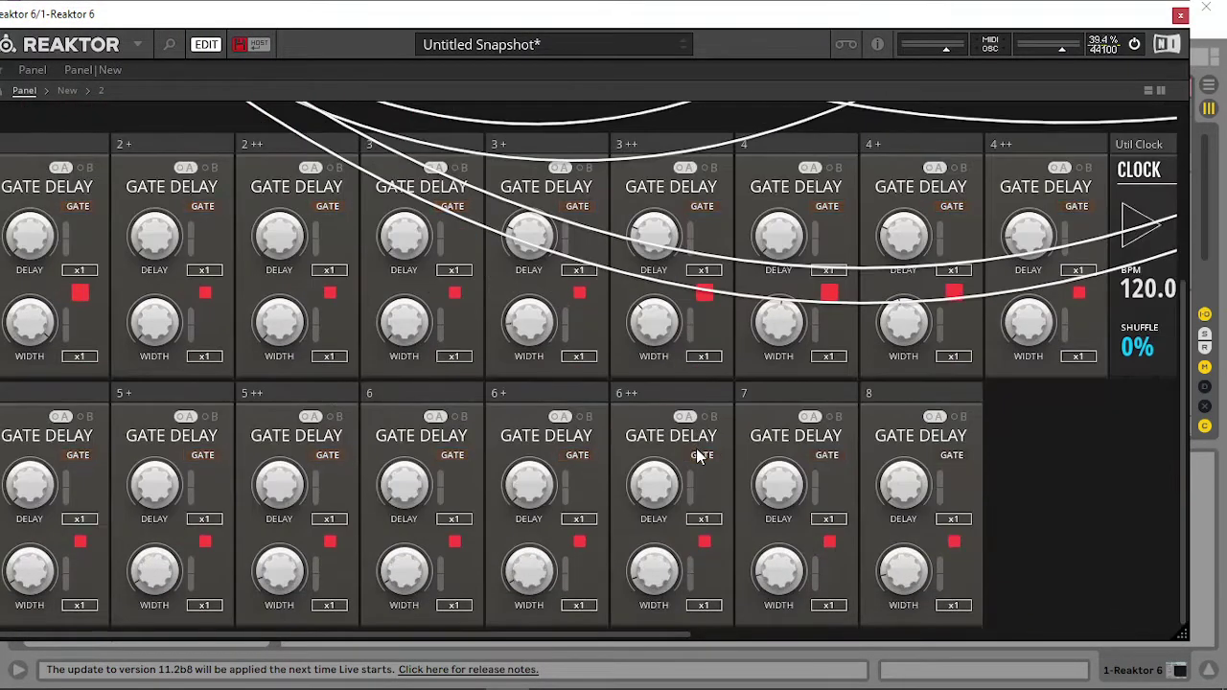
{"action": "left_click_drag", "start_coordinate": [499, 8], "coordinate": [547, 49]}
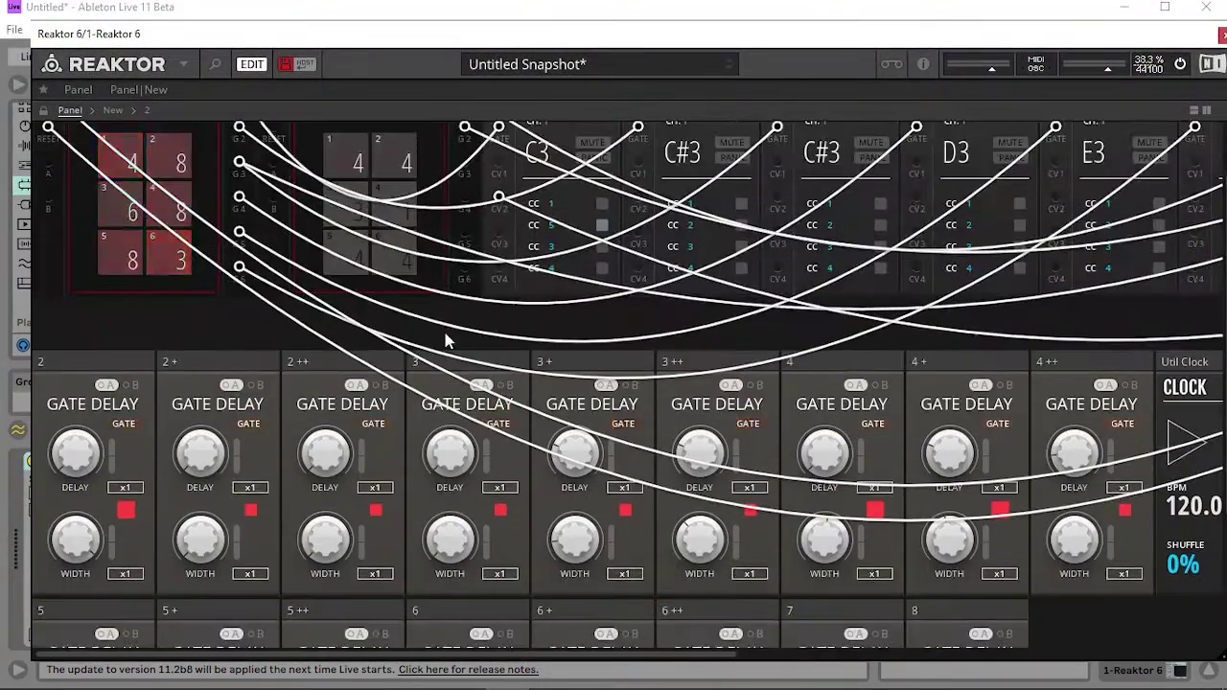
- Set Gate Delay 2+ to a delay of about 36.3 and adjust its width, and set Gate Delay 2++ to a delay of 25
{"action": "scroll", "coordinate": [444, 336], "scroll_direction": "up", "scroll_amount": 6}
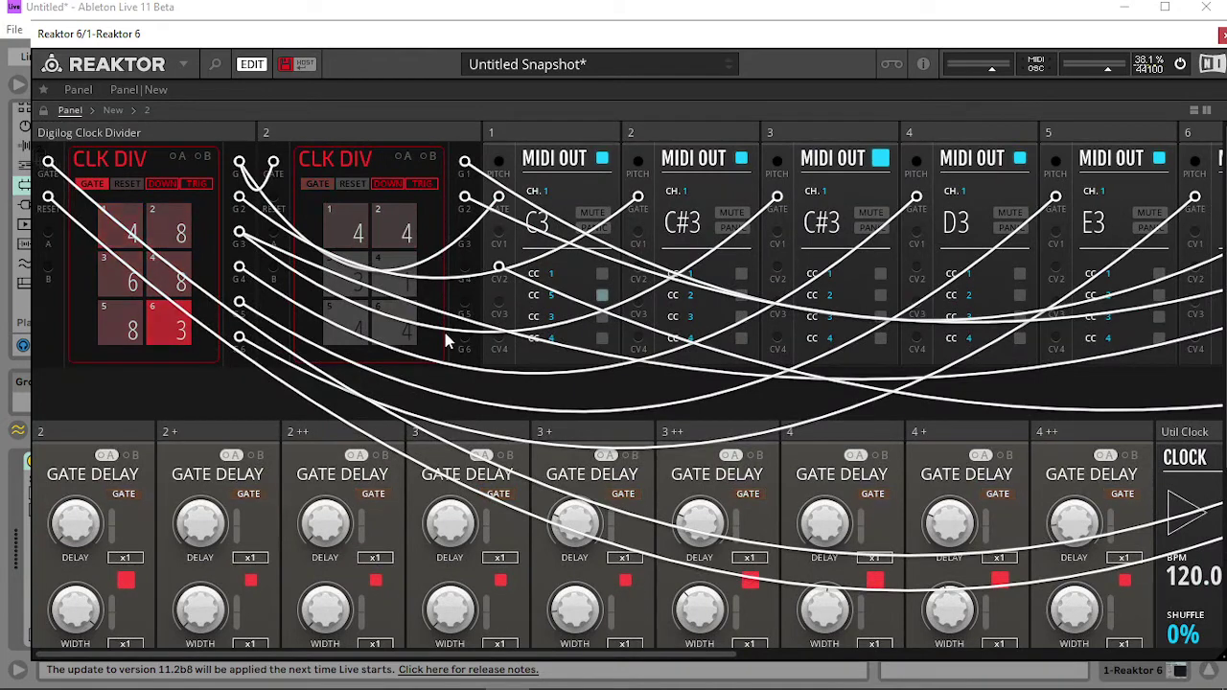
{"action": "scroll", "coordinate": [445, 333], "scroll_direction": "down", "scroll_amount": 4}
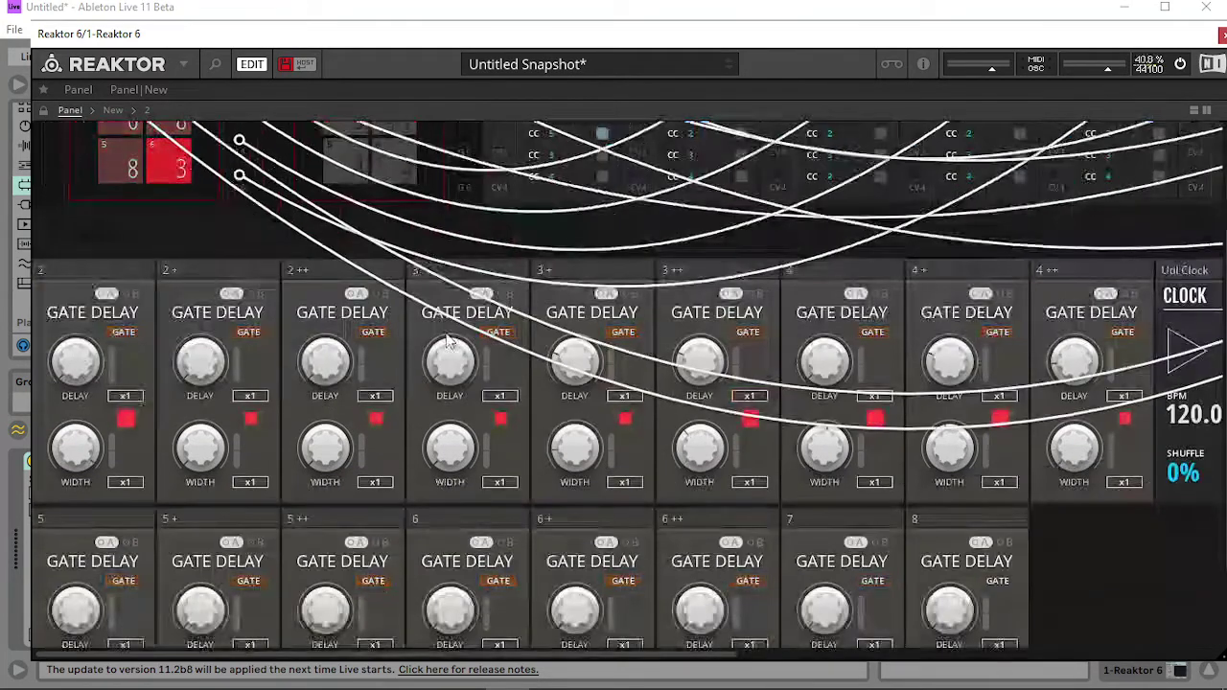
{"action": "scroll", "coordinate": [470, 321], "scroll_direction": "up", "scroll_amount": 1}
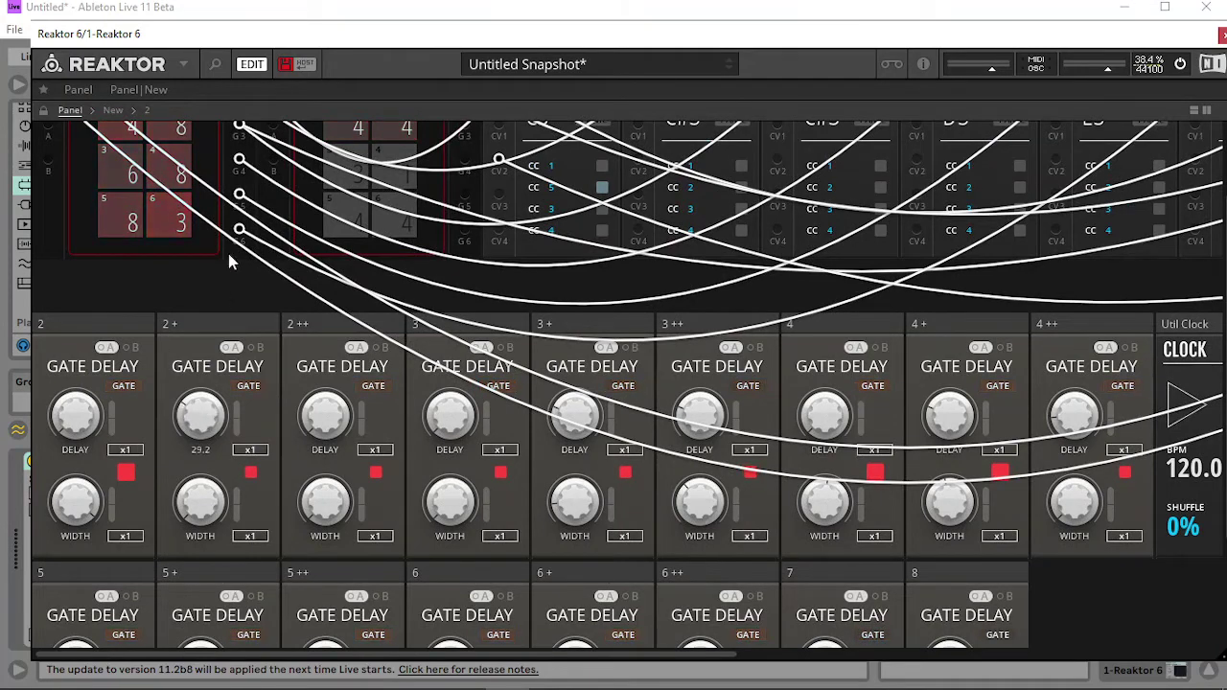
{"action": "left_click_drag", "start_coordinate": [210, 405], "coordinate": [215, 407]}
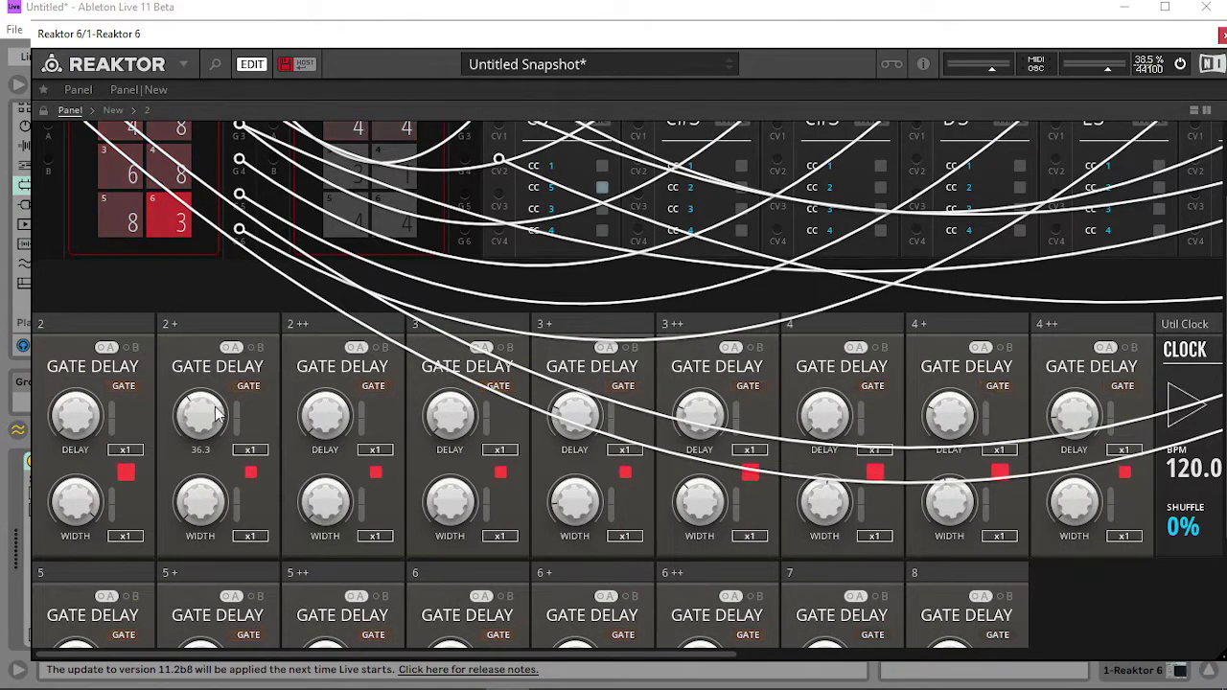
{"action": "left_click_drag", "start_coordinate": [201, 503], "coordinate": [192, 617]}
{"action": "left_click_drag", "start_coordinate": [188, 502], "coordinate": [208, 570]}
{"action": "left_click_drag", "start_coordinate": [330, 418], "coordinate": [337, 306]}
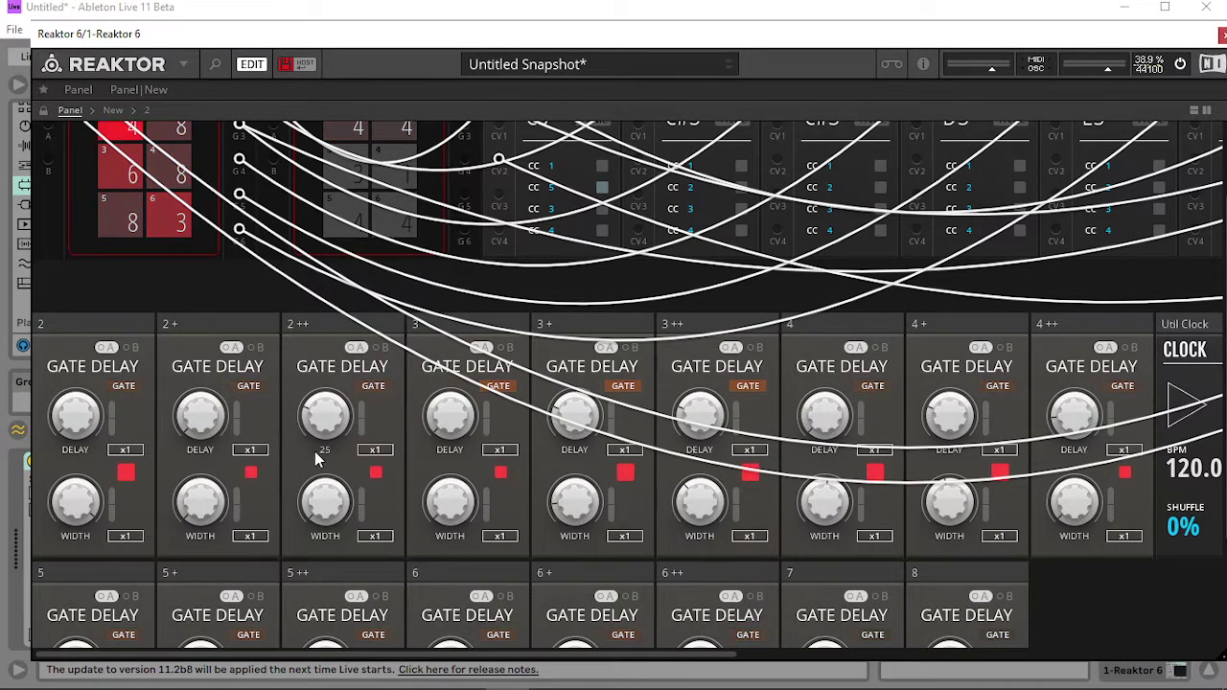
- Turn down the width of Gate Delay 2 and close the Reaktor window
{"action": "left_click_drag", "start_coordinate": [62, 518], "coordinate": [70, 624]}
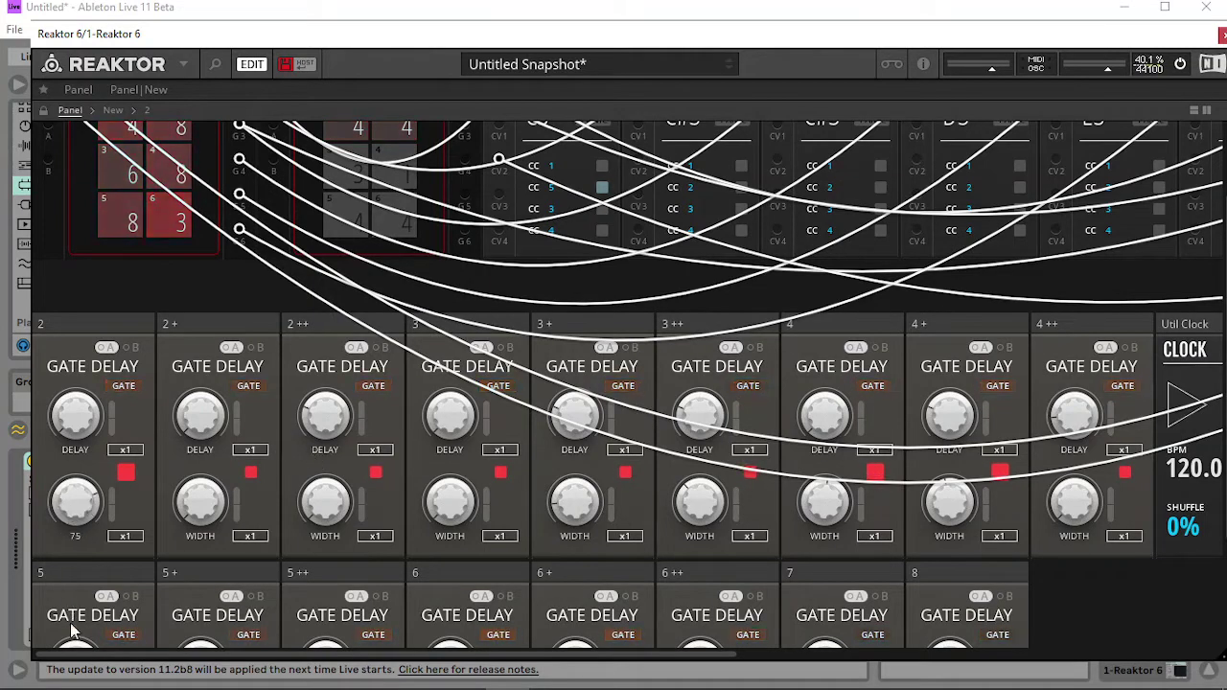
{"action": "left_click_drag", "start_coordinate": [78, 506], "coordinate": [71, 604]}
{"action": "left_click_drag", "start_coordinate": [72, 518], "coordinate": [73, 643]}
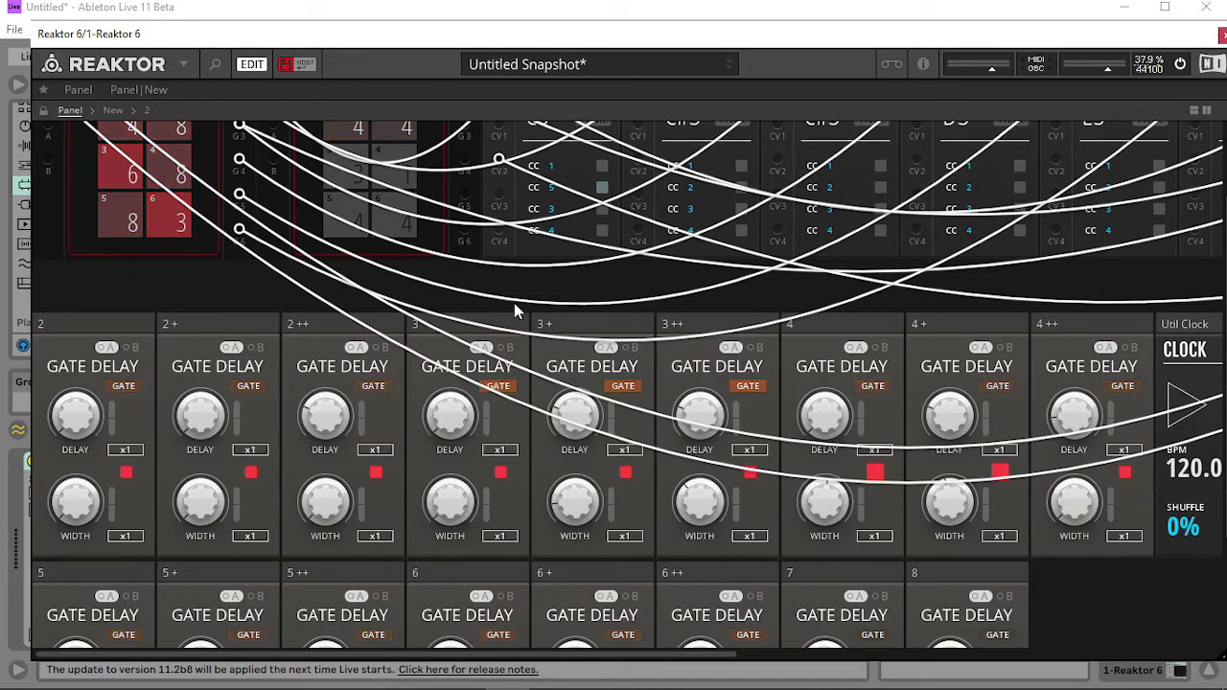
{"action": "left_click_drag", "start_coordinate": [1158, 38], "coordinate": [1063, 36]}
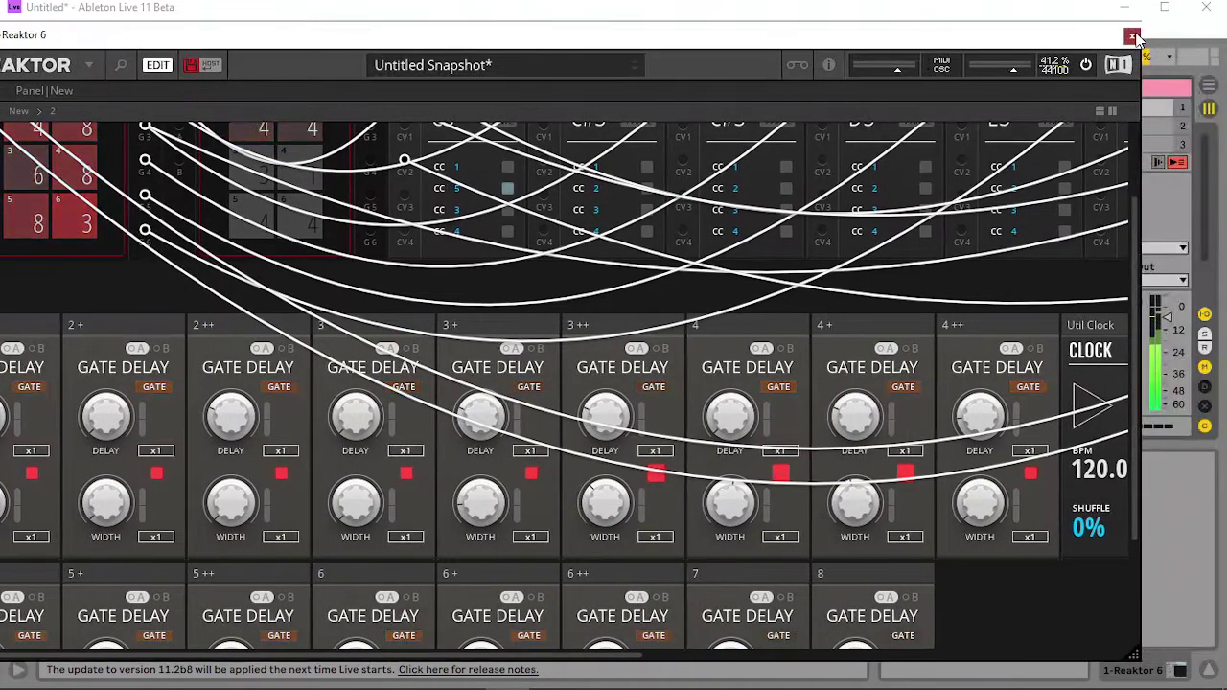
{"action": "left_click", "coordinate": [1135, 35]}
- On the drum rack track, show the hi-hat chain and raise VOL to about -14.5 dB, VOL 2 to -21.3 dB and VOL 3 to -18.6 dB
{"action": "left_click", "coordinate": [713, 94]}
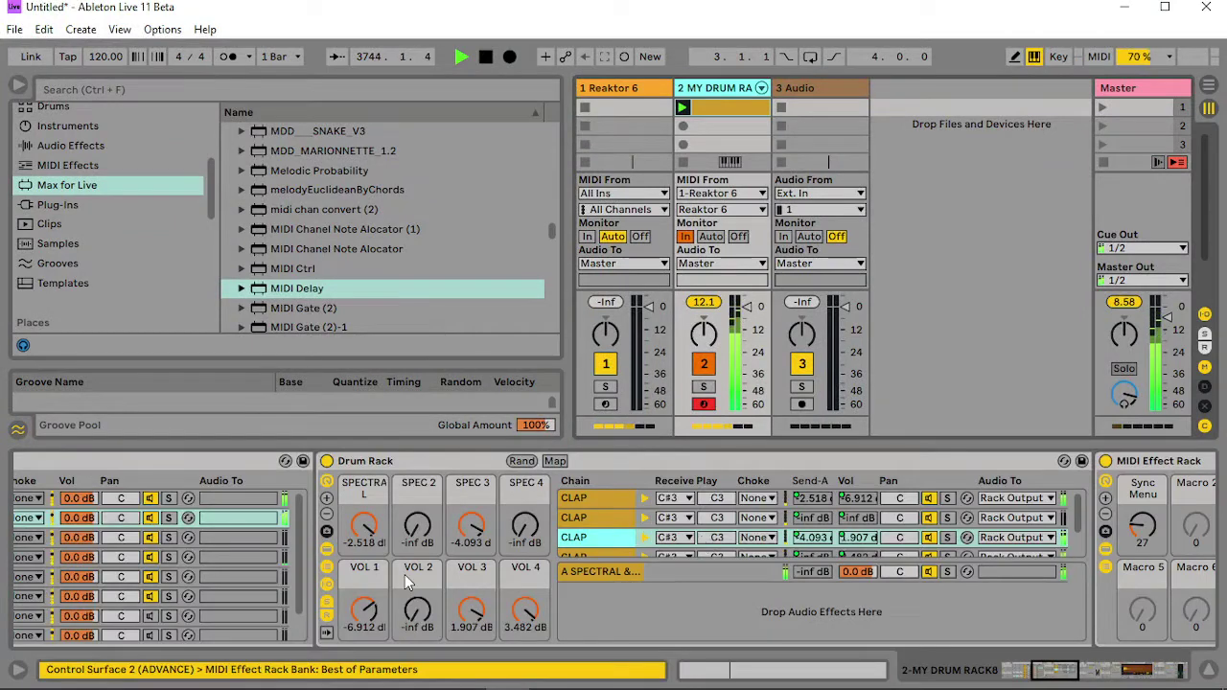
{"action": "left_click", "coordinate": [217, 543]}
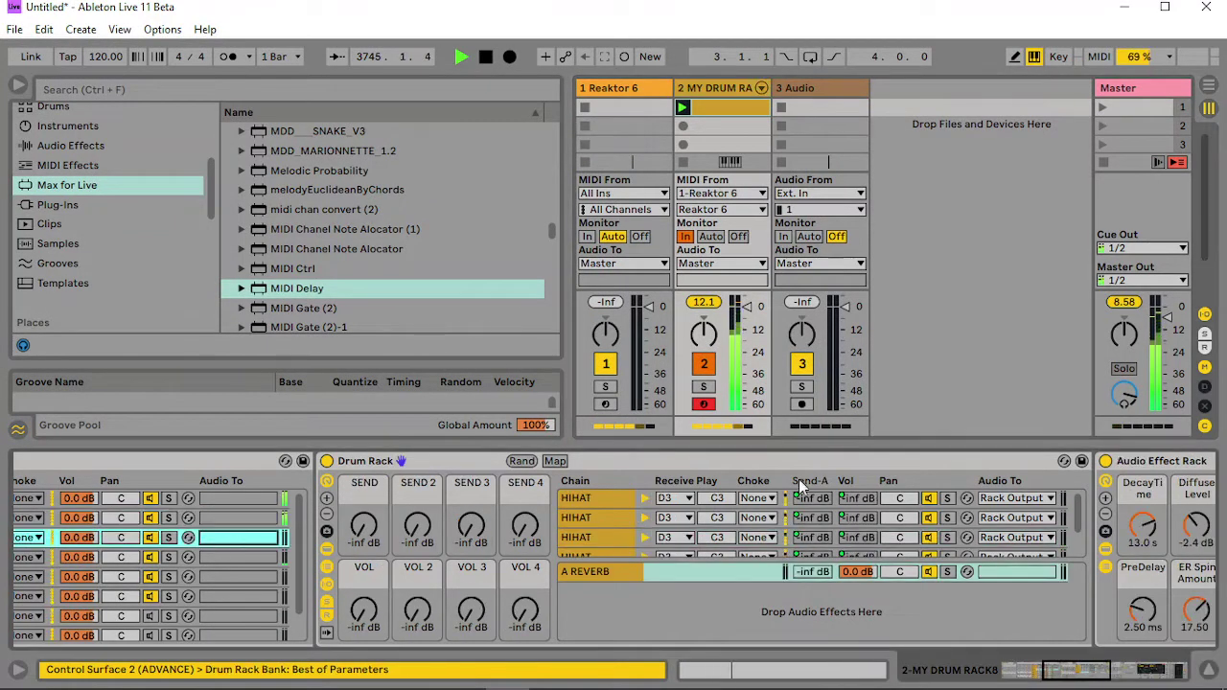
{"action": "left_click_drag", "start_coordinate": [351, 627], "coordinate": [418, 623]}
{"action": "left_click_drag", "start_coordinate": [471, 621], "coordinate": [471, 587]}
- Set the hi-hat rack's VOL 4 to about -24.9 dB, SEND 3 to about -4.1 dB and SEND 4 to about -21.4 dB
{"action": "left_click_drag", "start_coordinate": [526, 619], "coordinate": [526, 590]}
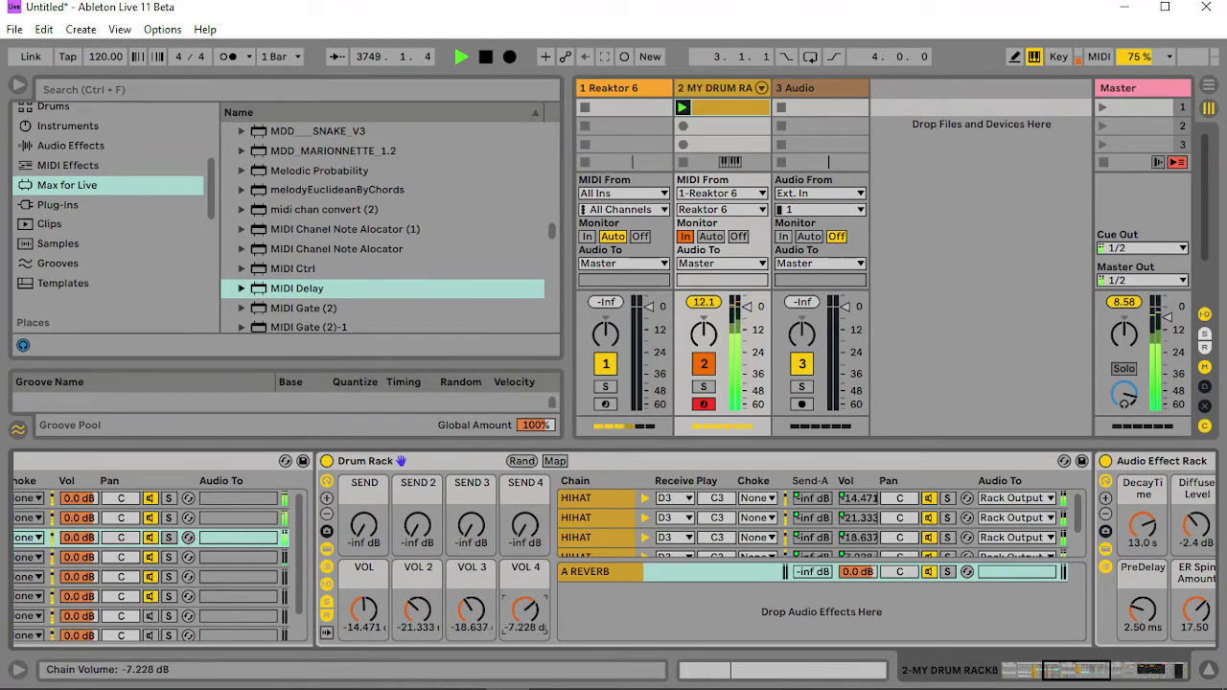
{"action": "left_click_drag", "start_coordinate": [525, 632], "coordinate": [526, 625]}
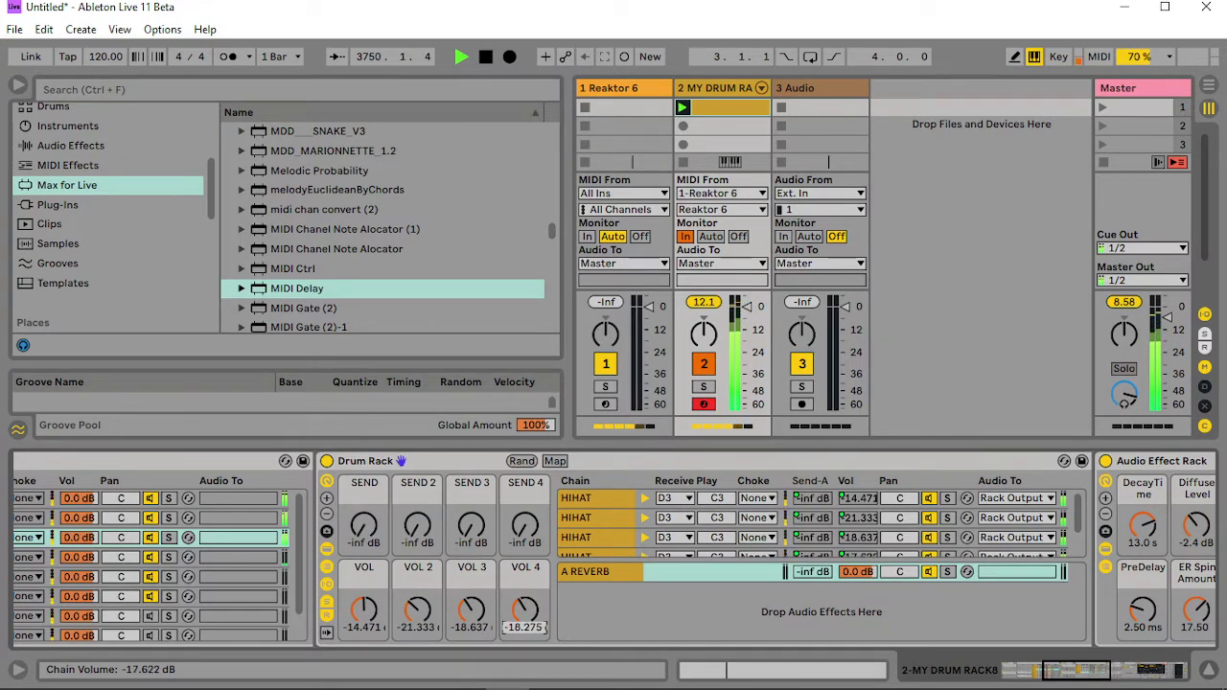
{"action": "left_click_drag", "start_coordinate": [471, 544], "coordinate": [525, 516]}
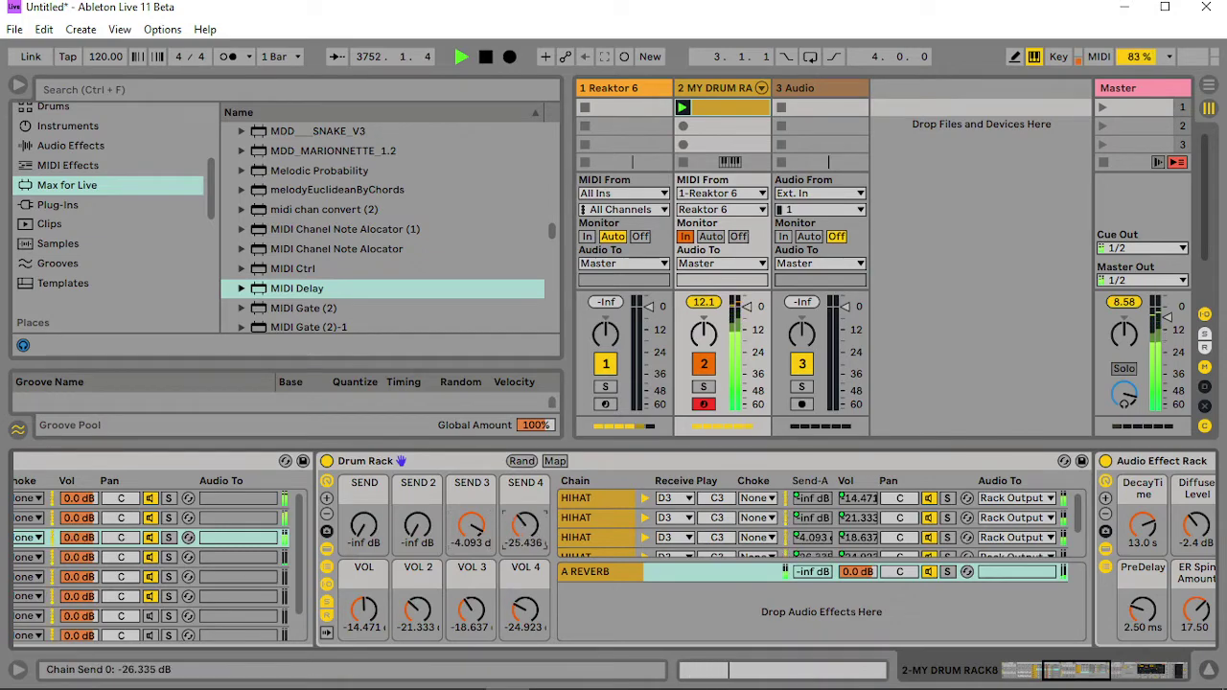
- Show the snare chain's rack and raise VOL to about -5 dB and VOL 3 to about -3.8 dB
{"action": "mouse_move", "coordinate": [1086, 679]}
{"action": "left_mouse_down"}
{"action": "mouse_move", "coordinate": [1112, 676]}
{"action": "mouse_move", "coordinate": [1071, 685]}
{"action": "left_mouse_up"}
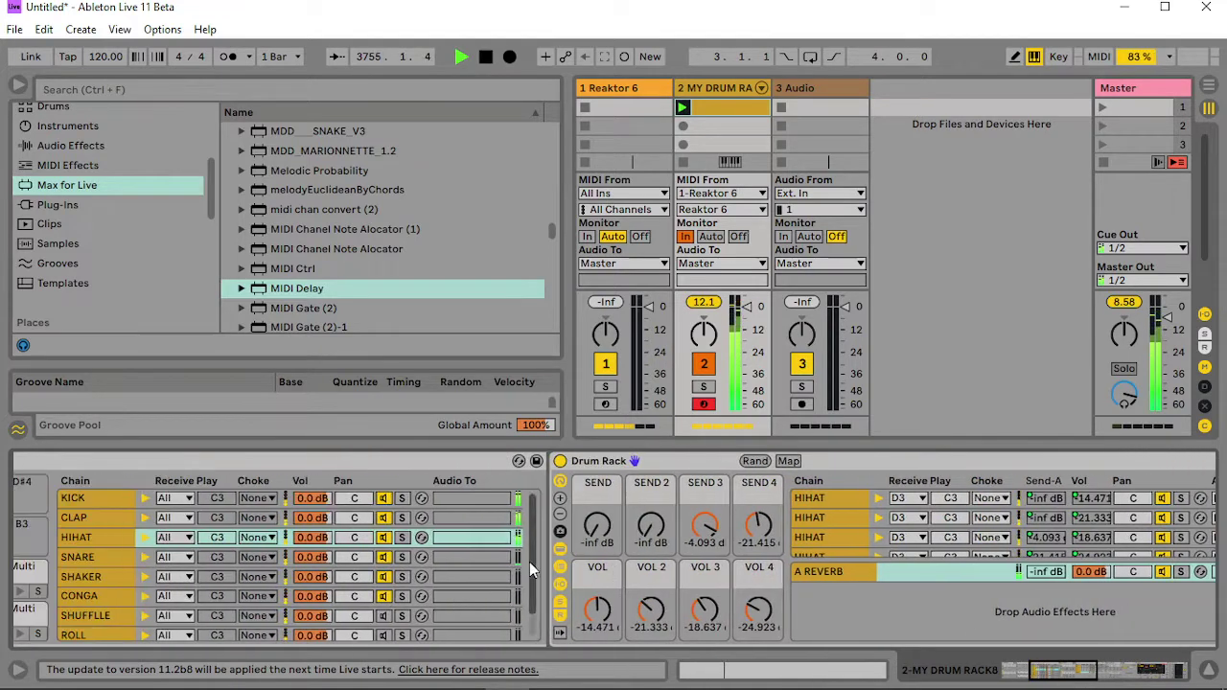
{"action": "left_click", "coordinate": [462, 554]}
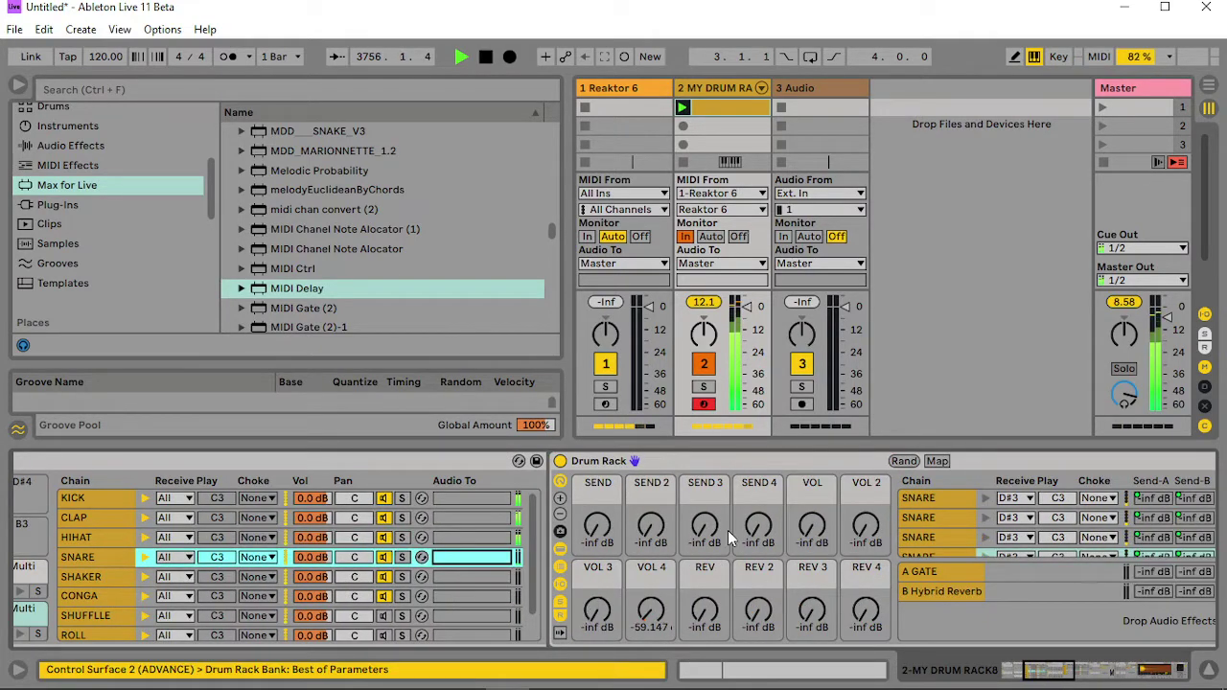
{"action": "left_click_drag", "start_coordinate": [811, 532], "coordinate": [811, 461]}
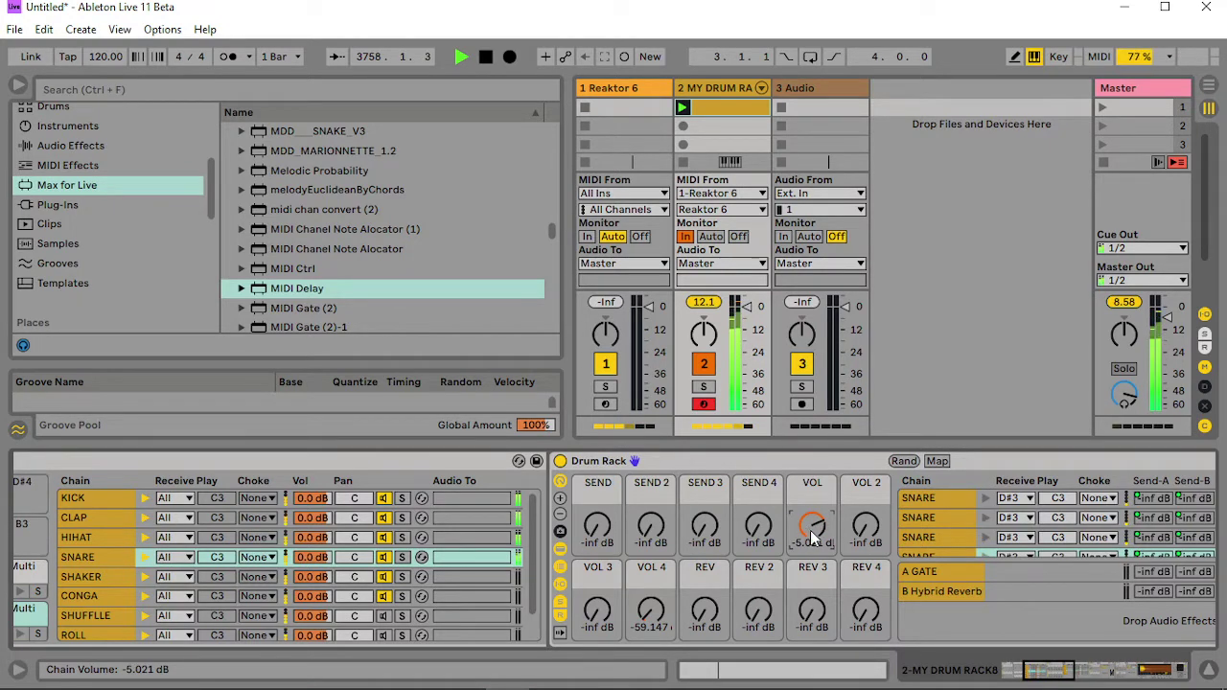
{"action": "mouse_move", "coordinate": [598, 608]}
{"action": "left_mouse_down"}
{"action": "mouse_move", "coordinate": [598, 620]}
{"action": "mouse_move", "coordinate": [598, 608]}
{"action": "left_mouse_up"}
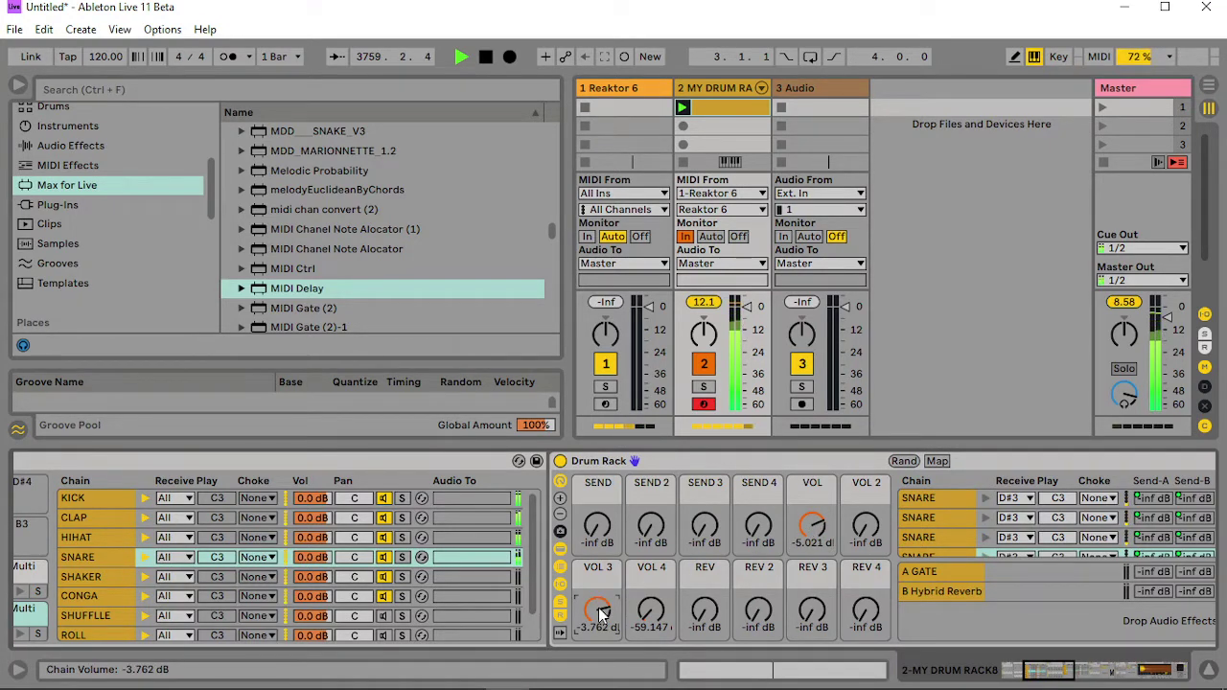
- Show the clap chain's rack and set VOL 1 to about -29.4 dB and VOL 2 to about -34.8 dB
{"action": "left_click", "coordinate": [387, 519]}
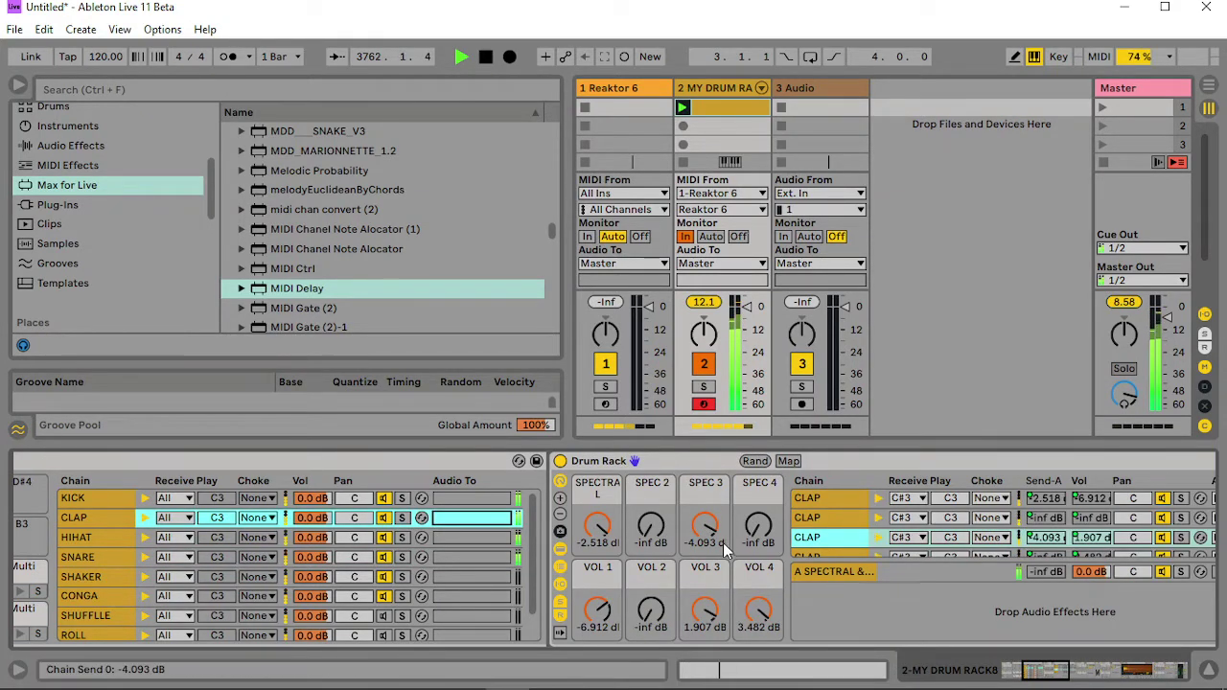
{"action": "left_click_drag", "start_coordinate": [598, 609], "coordinate": [598, 644]}
{"action": "mouse_move", "coordinate": [651, 609]}
{"action": "left_mouse_down"}
{"action": "mouse_move", "coordinate": [651, 576]}
{"action": "mouse_move", "coordinate": [651, 604]}
{"action": "left_mouse_up"}
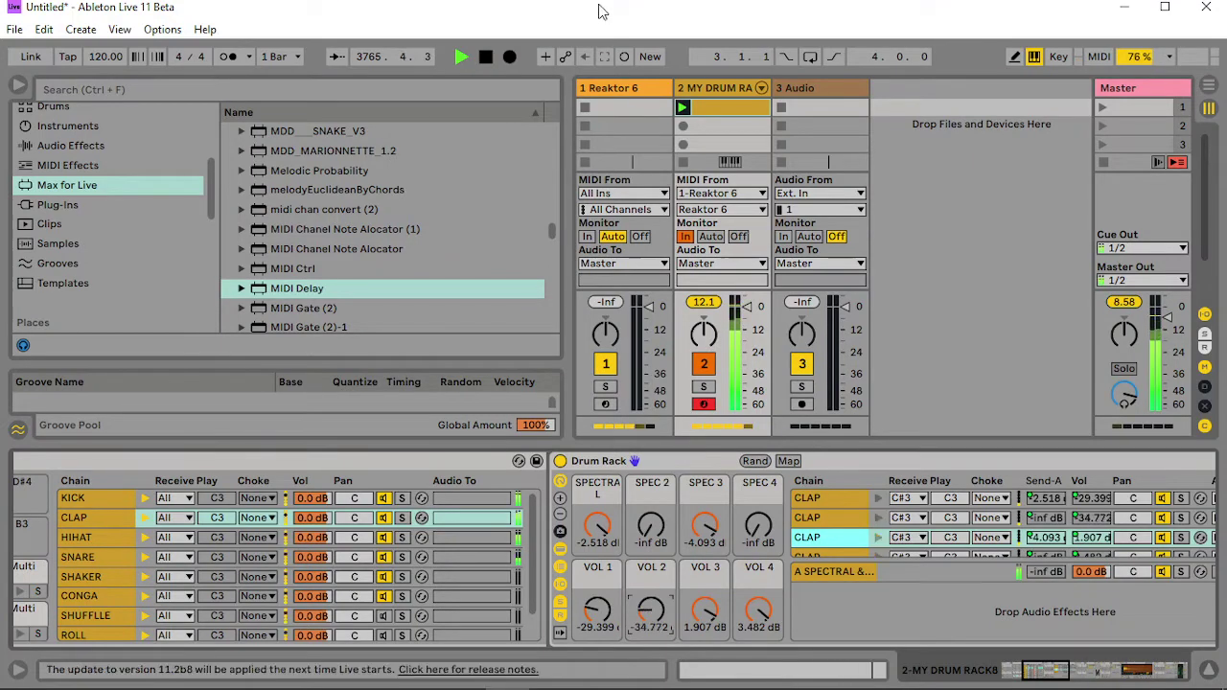
- Open the Reaktor 6 window from its track and rework the width of Gate Delay 3++, taking it to 0 and raising it slightly again
{"action": "left_click", "coordinate": [625, 99]}
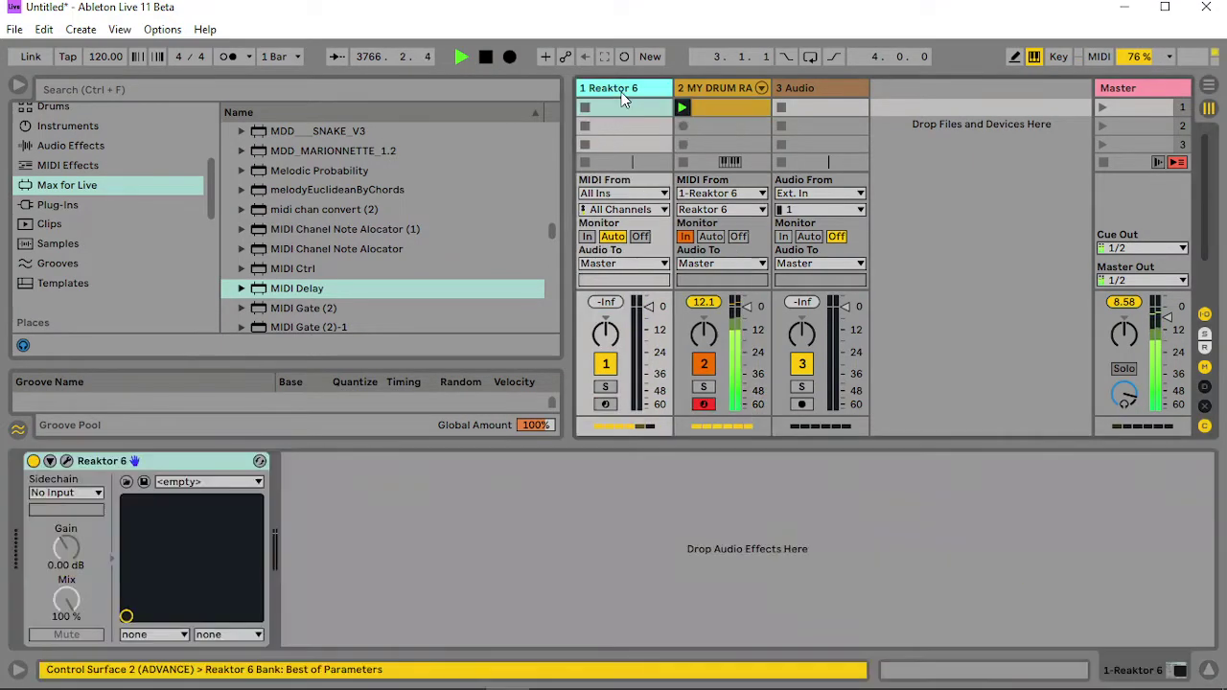
{"action": "left_click", "coordinate": [66, 461]}
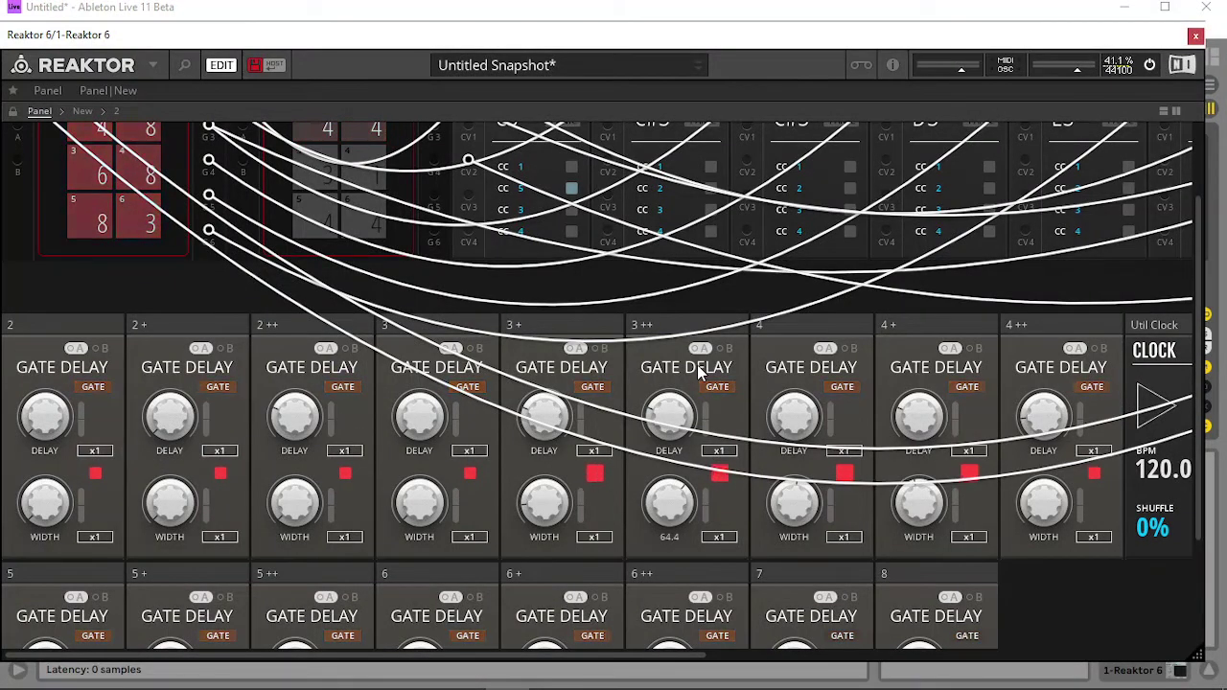
{"action": "left_click_drag", "start_coordinate": [697, 364], "coordinate": [710, 297]}
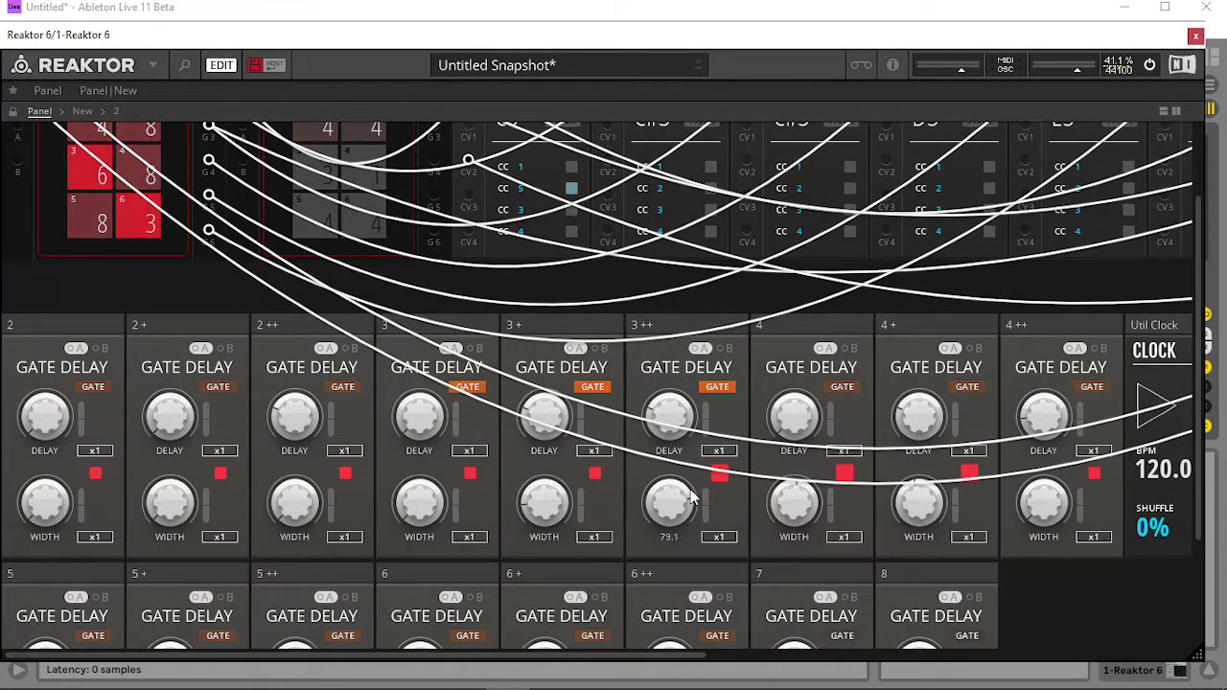
{"action": "left_click_drag", "start_coordinate": [694, 497], "coordinate": [633, 672]}
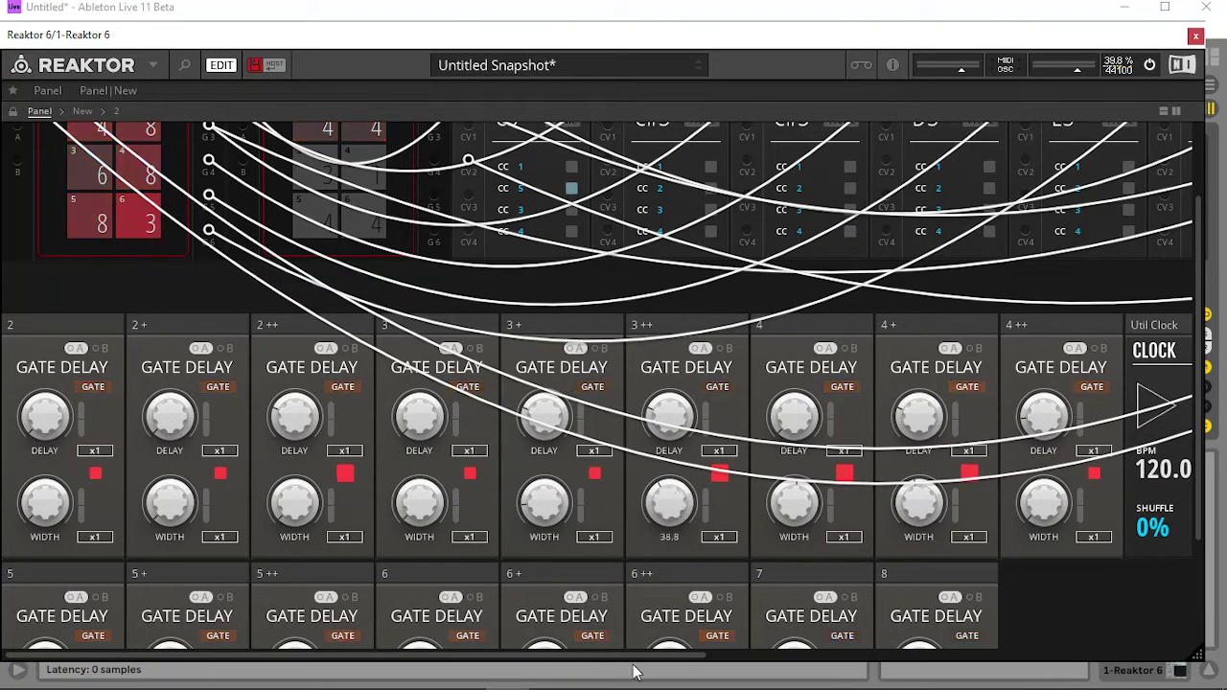
{"action": "left_click_drag", "start_coordinate": [685, 491], "coordinate": [657, 639]}
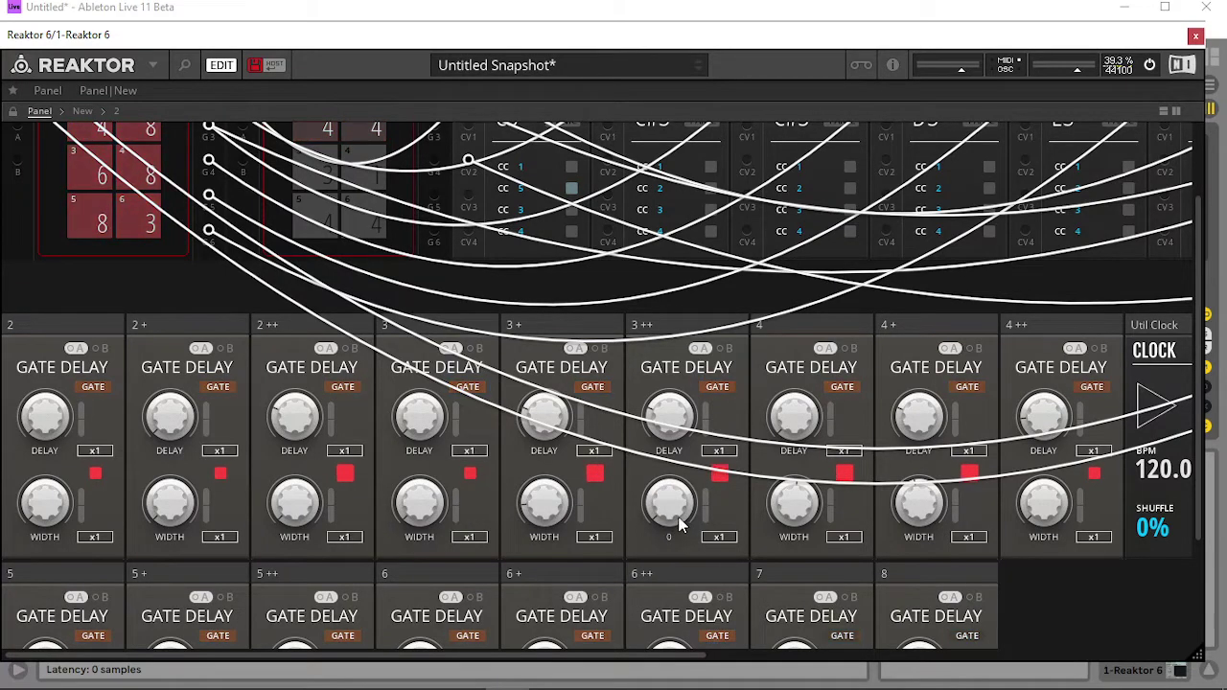
{"action": "left_click_drag", "start_coordinate": [678, 524], "coordinate": [694, 427]}
- Turn the width of Gate Delay 3 down to 0 and reduce the width of Gate Delay 3+
{"action": "left_click_drag", "start_coordinate": [541, 507], "coordinate": [596, 211]}
{"action": "left_click_drag", "start_coordinate": [544, 506], "coordinate": [556, 655]}
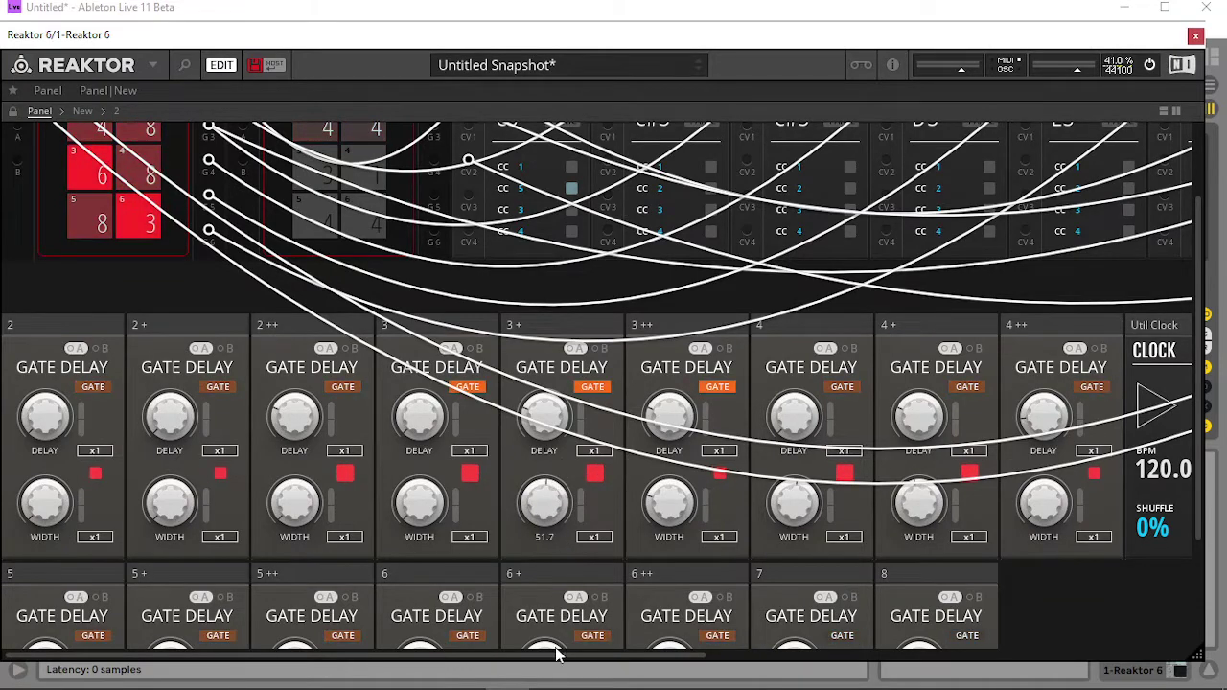
{"action": "left_click_drag", "start_coordinate": [411, 503], "coordinate": [446, 633]}
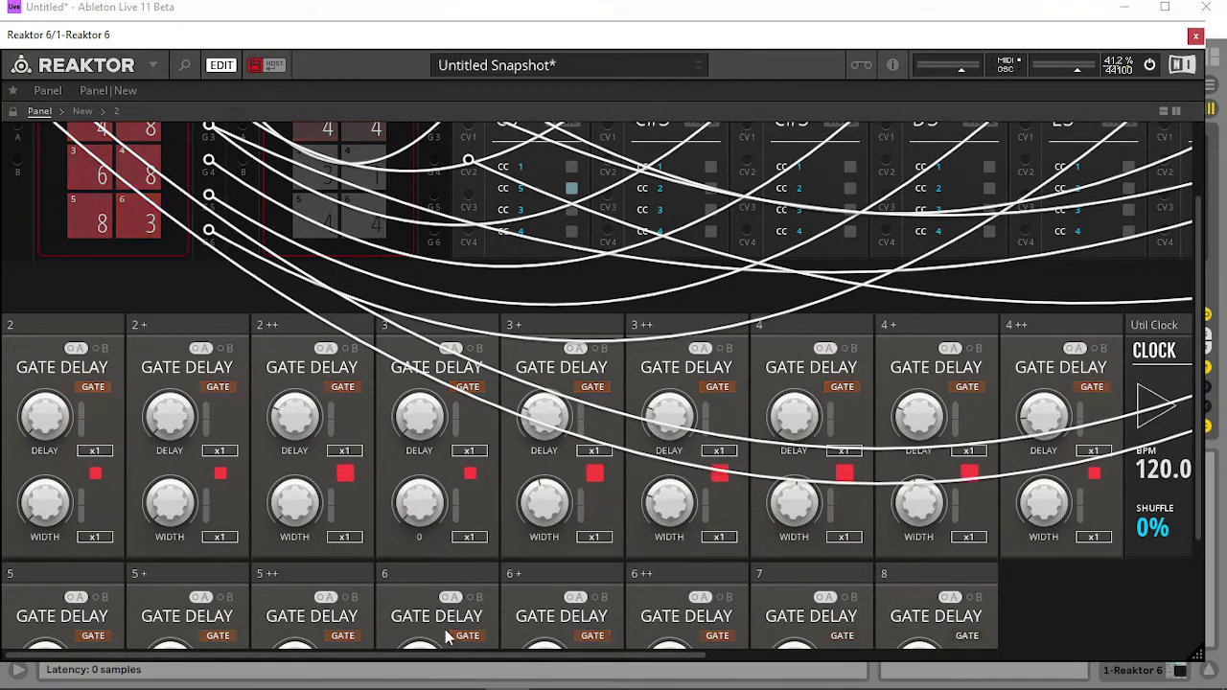
{"action": "left_click_drag", "start_coordinate": [546, 503], "coordinate": [545, 647]}
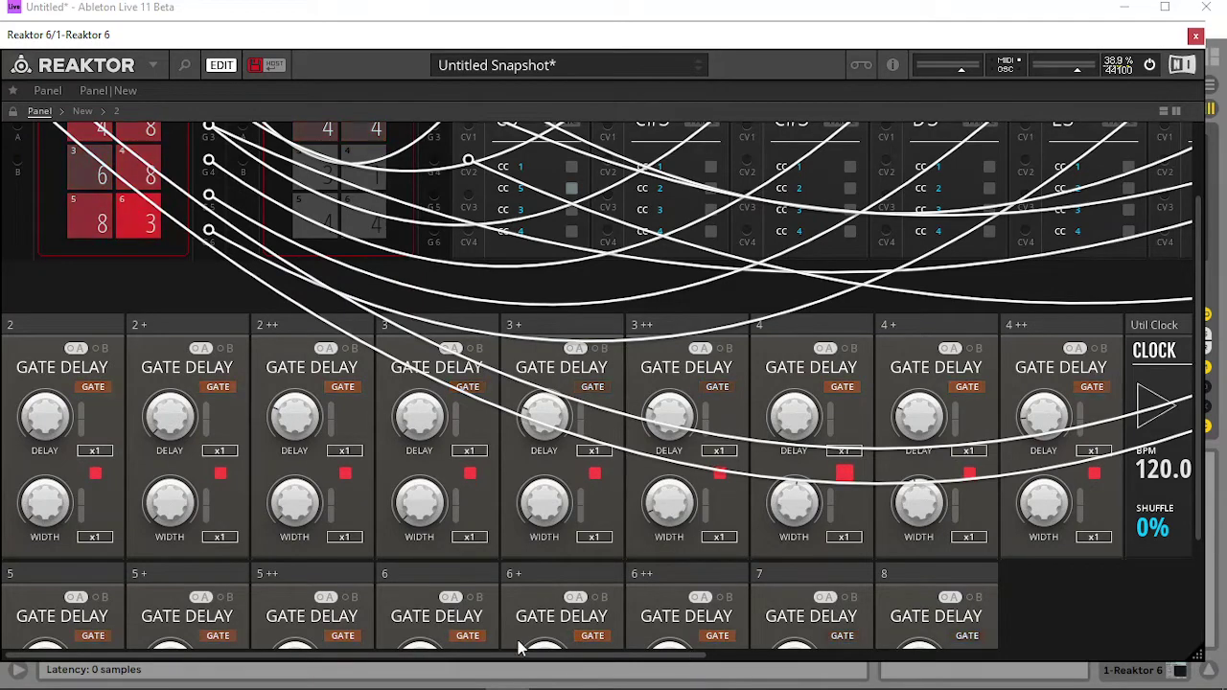
- Set the third division of the first clock divider to 4 and close the Reaktor window
{"action": "scroll", "coordinate": [192, 431], "scroll_direction": "up", "scroll_amount": 2}
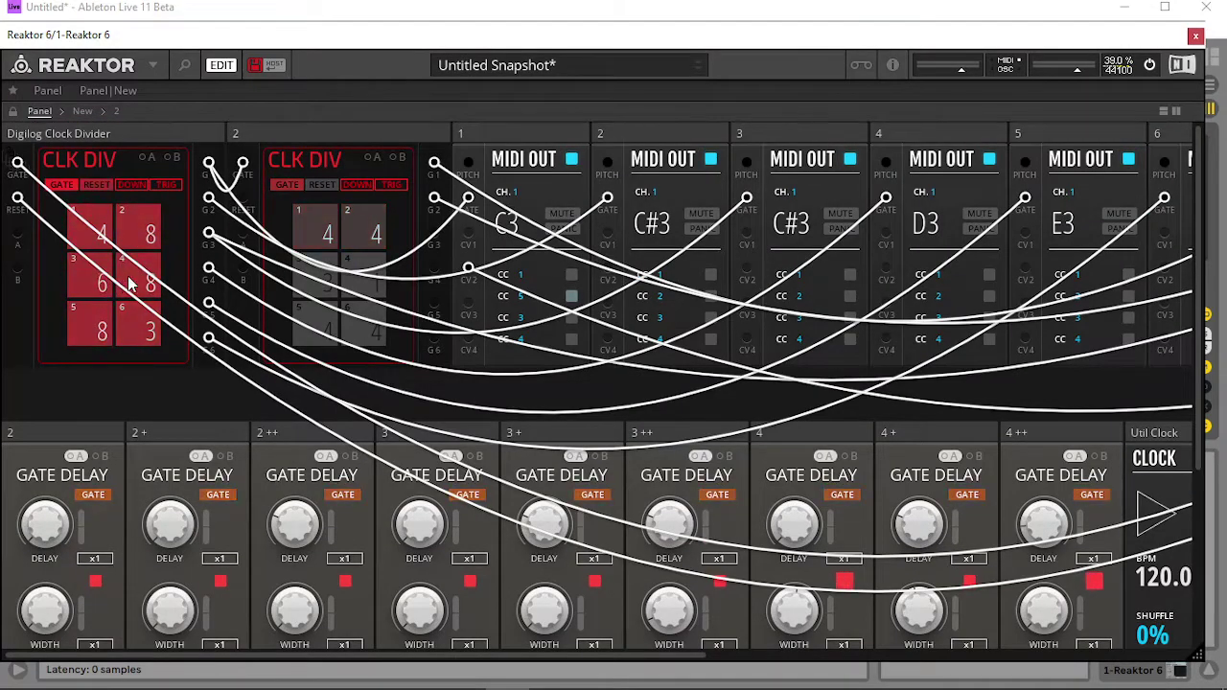
{"action": "left_click_drag", "start_coordinate": [128, 278], "coordinate": [135, 271]}
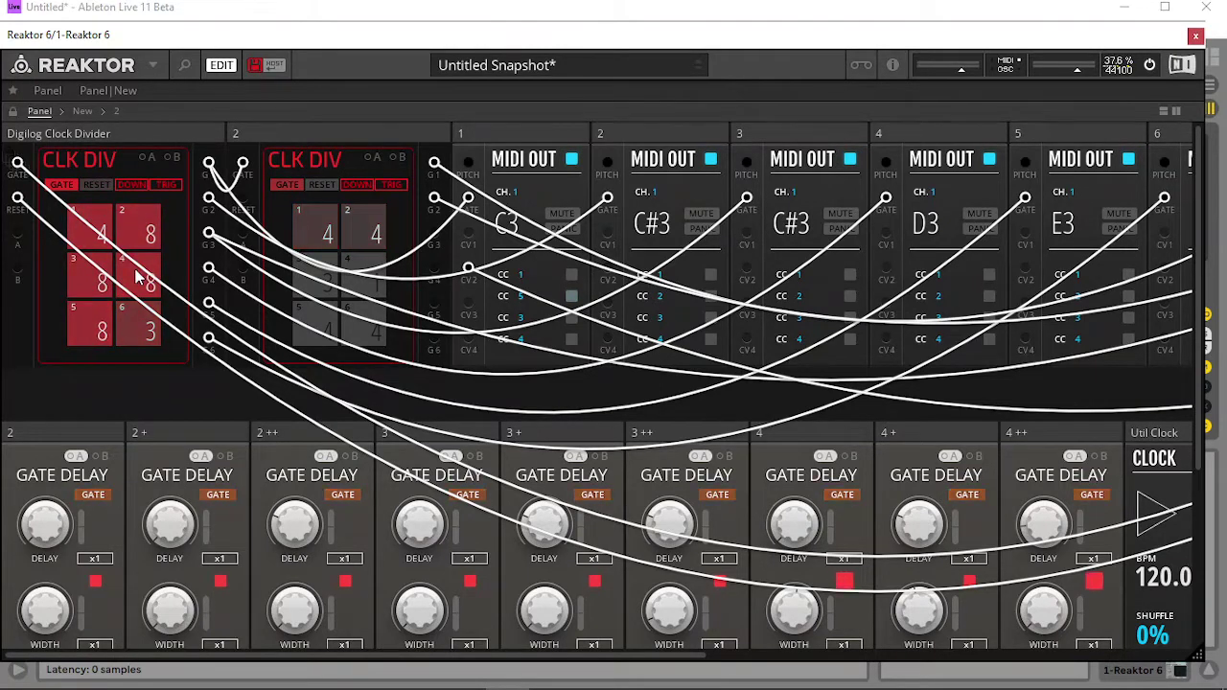
{"action": "left_click_drag", "start_coordinate": [100, 290], "coordinate": [93, 306]}
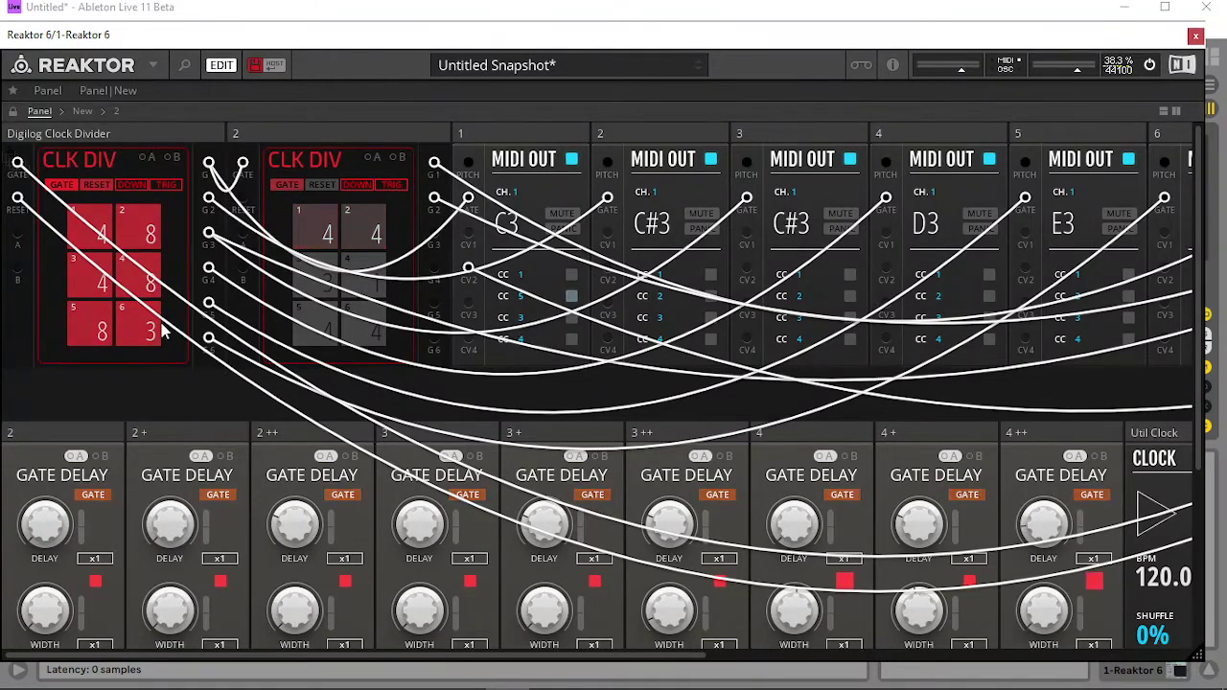
{"action": "left_click", "coordinate": [1196, 36]}
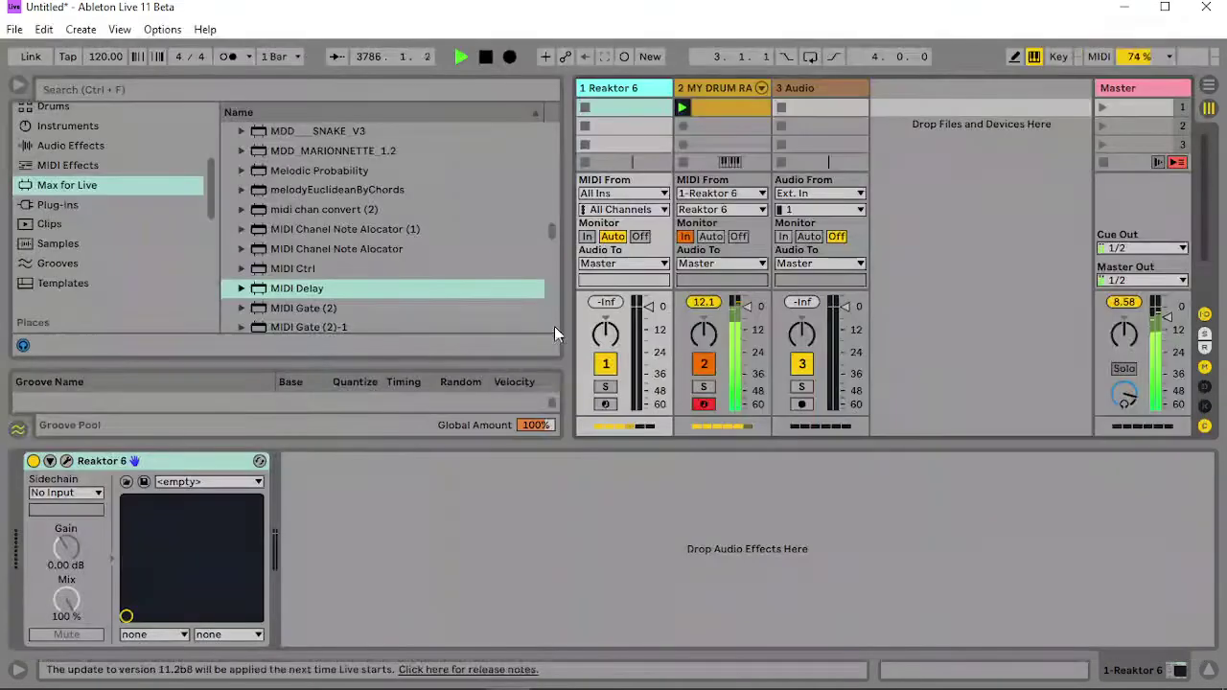
- On the drum rack track, set the snare rack's VOL 4 to -inf dB and raise SEND and SEND 2 to 0 dB
{"action": "left_click", "coordinate": [731, 87]}
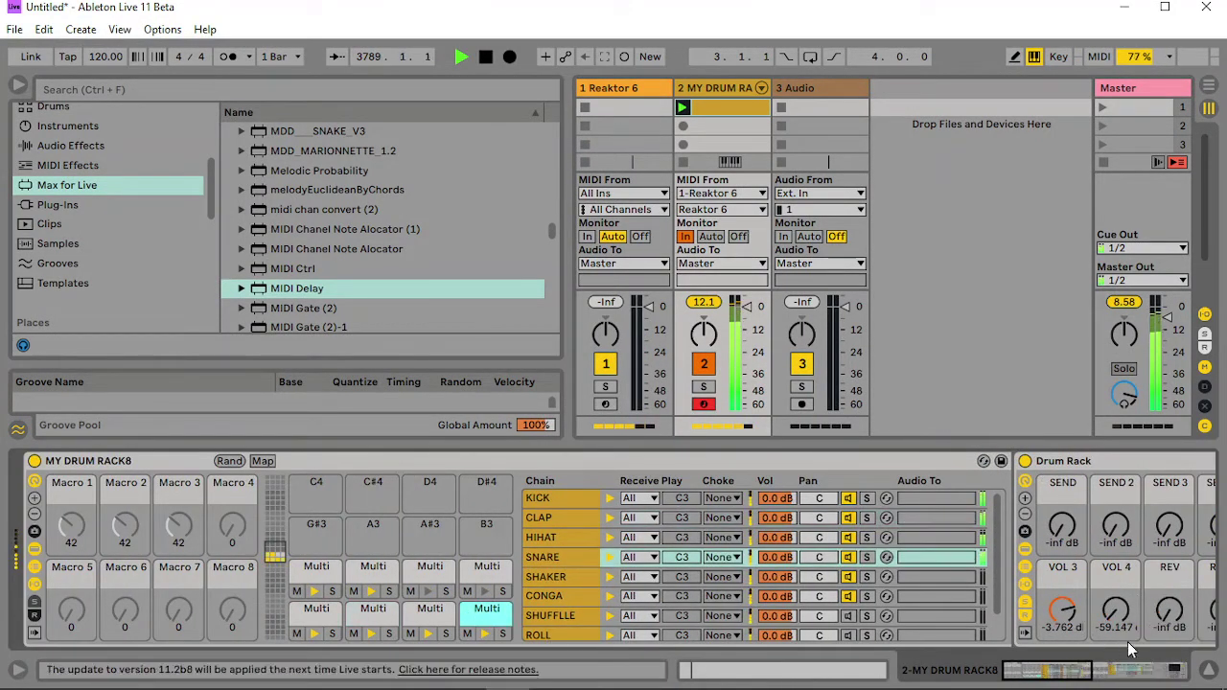
{"action": "left_click_drag", "start_coordinate": [1069, 675], "coordinate": [1088, 673]}
{"action": "left_click_drag", "start_coordinate": [847, 613], "coordinate": [847, 689]}
{"action": "left_click_drag", "start_coordinate": [848, 537], "coordinate": [849, 422]}
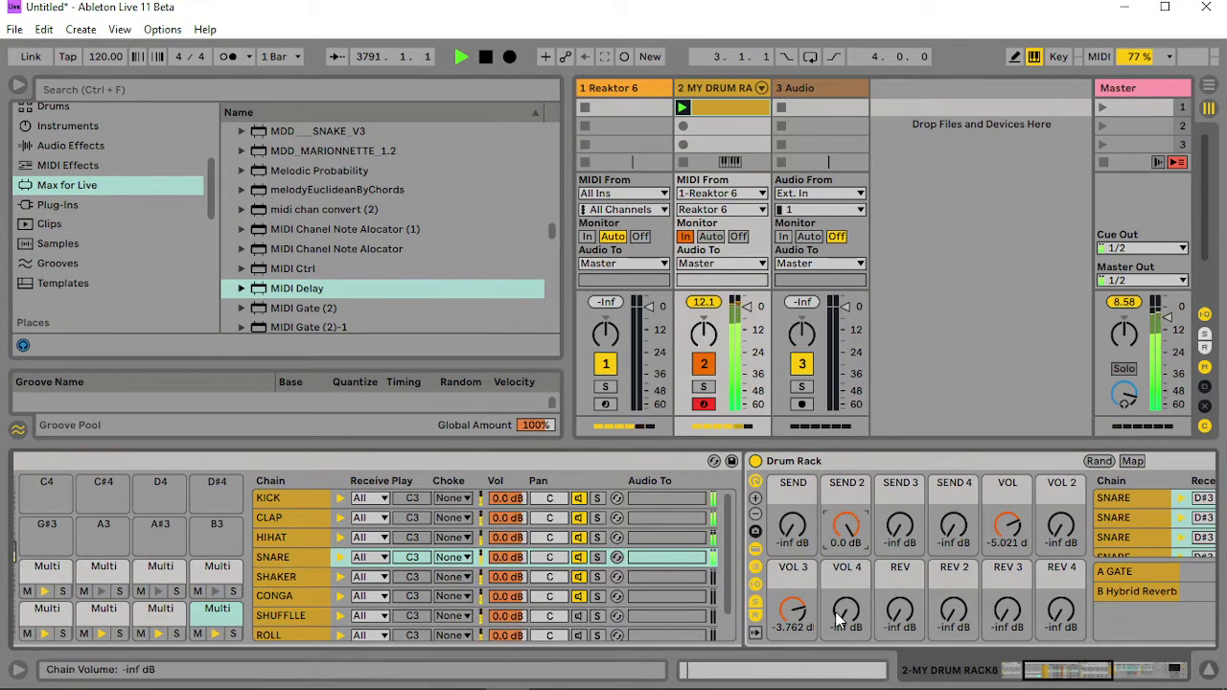
{"action": "left_click_drag", "start_coordinate": [793, 525], "coordinate": [793, 413]}
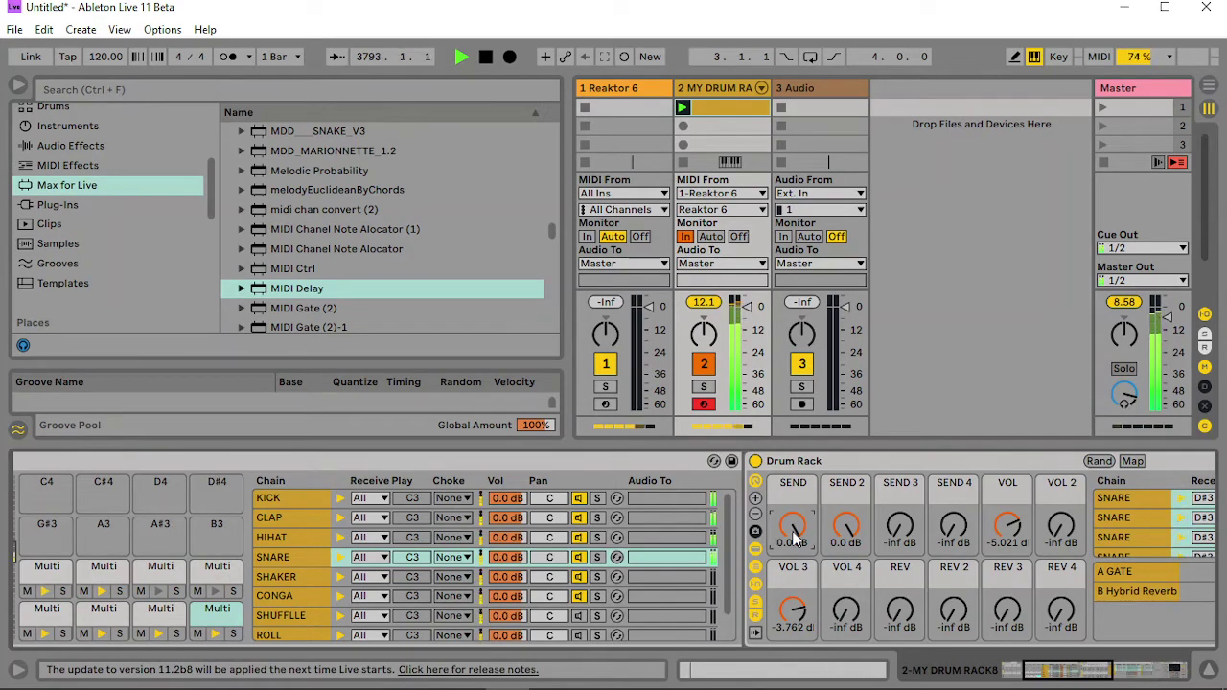
- Set the snare rack's SEND to -inf dB, SEND 2 to about -68.8 dB, VOL to 6 dB and VOL 3 to about 4.4 dB
{"action": "left_click_drag", "start_coordinate": [805, 611], "coordinate": [802, 562]}
{"action": "left_click_drag", "start_coordinate": [846, 524], "coordinate": [846, 556]}
{"action": "left_click_drag", "start_coordinate": [792, 525], "coordinate": [792, 568]}
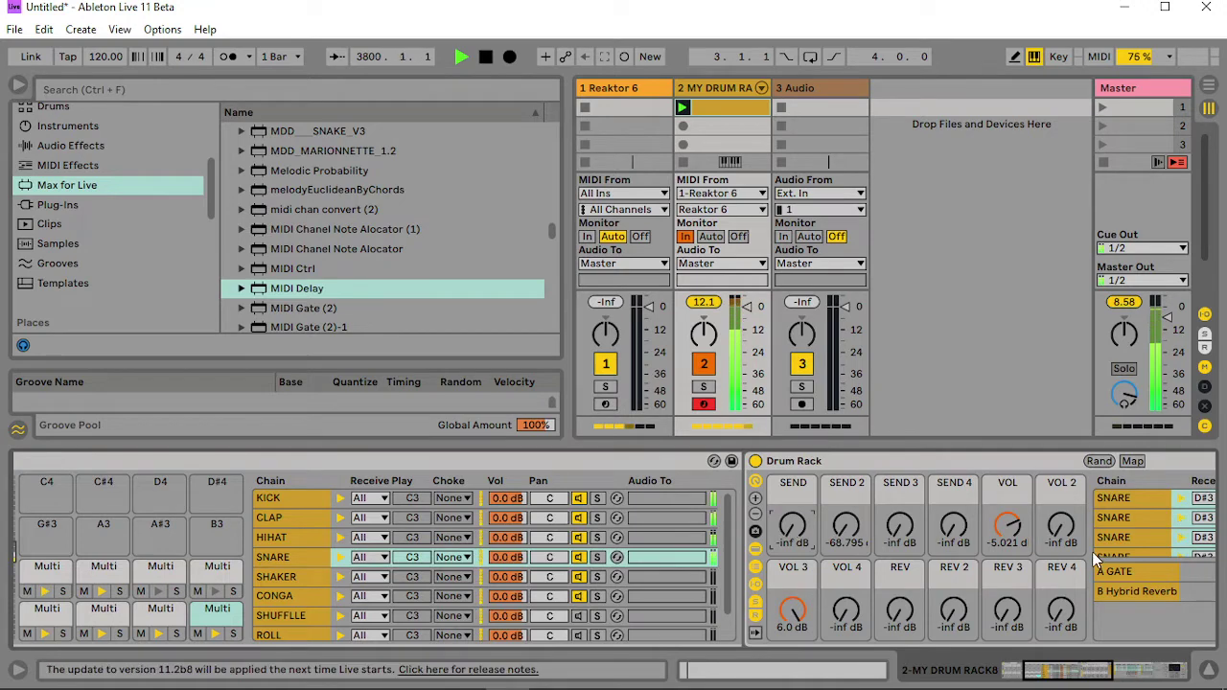
{"action": "mouse_move", "coordinate": [1018, 538]}
{"action": "left_mouse_down"}
{"action": "mouse_move", "coordinate": [1019, 575]}
{"action": "mouse_move", "coordinate": [1019, 523]}
{"action": "left_mouse_up"}
{"action": "left_click_drag", "start_coordinate": [798, 610], "coordinate": [792, 587]}
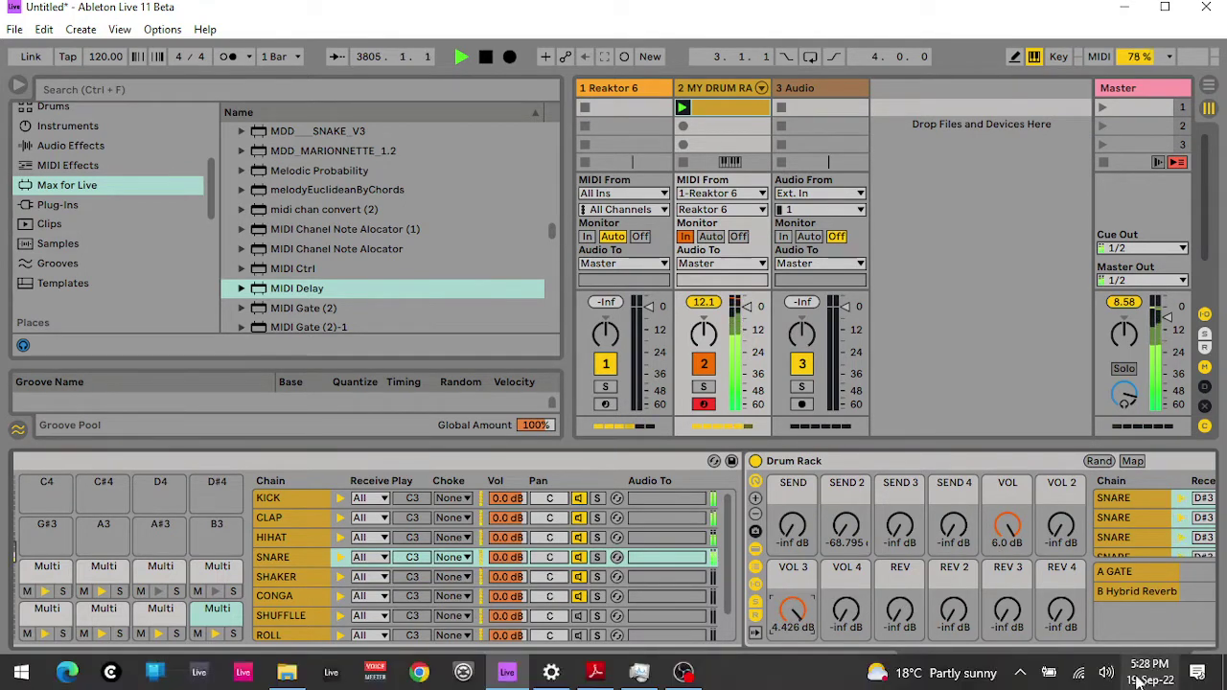
- Show the third snare chain's instrument rack and set Ve Release to about 41.5 ms and Ve Sustain to -9.8 dB
{"action": "scroll", "coordinate": [1064, 628], "scroll_direction": "down", "scroll_amount": 5}
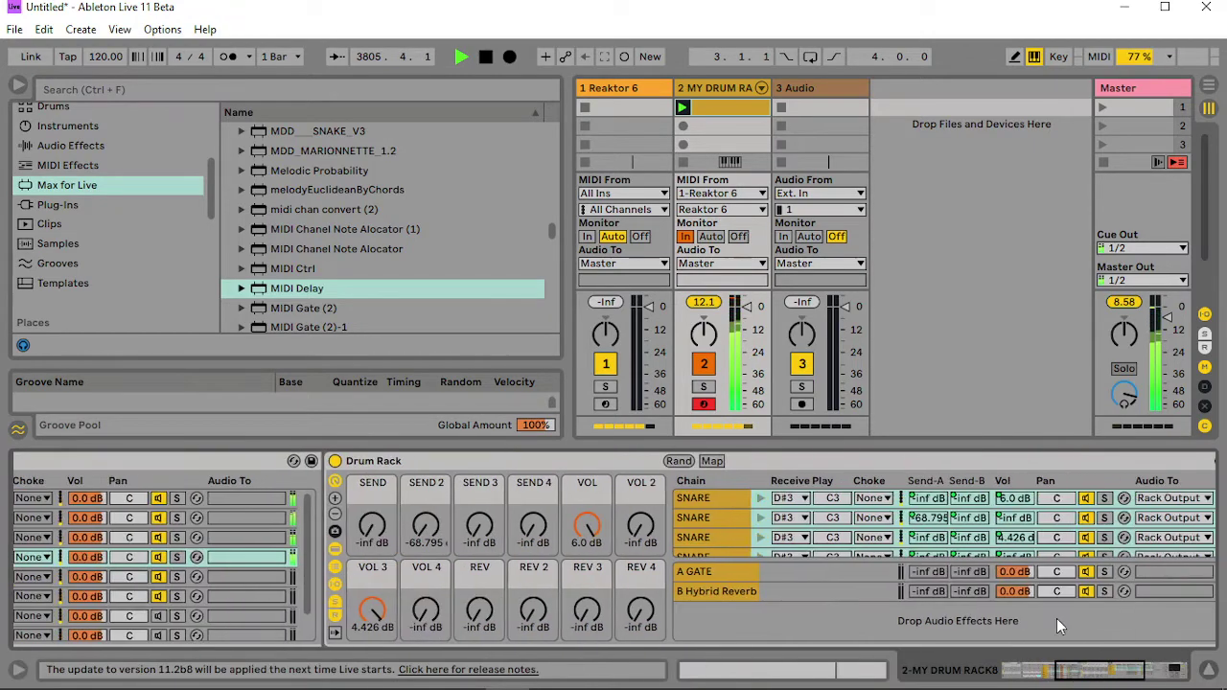
{"action": "left_click", "coordinate": [716, 512]}
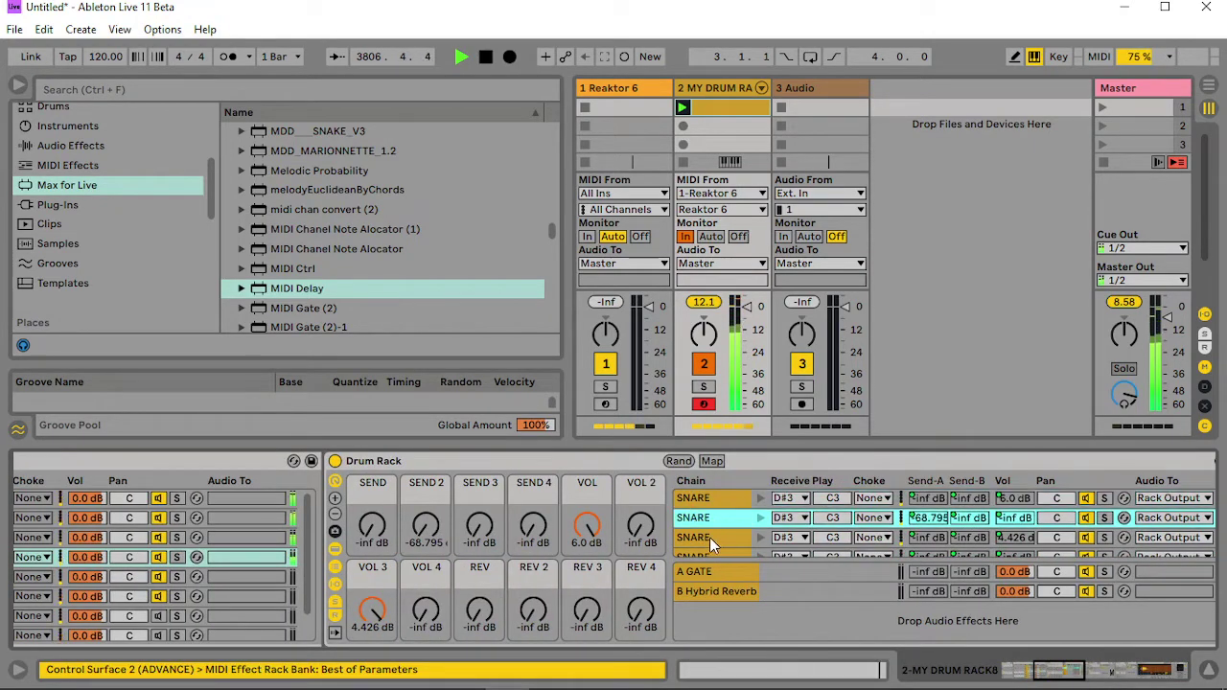
{"action": "left_click", "coordinate": [710, 537]}
{"action": "left_click_drag", "start_coordinate": [1056, 676], "coordinate": [1096, 672]}
{"action": "left_click_drag", "start_coordinate": [887, 541], "coordinate": [887, 633]}
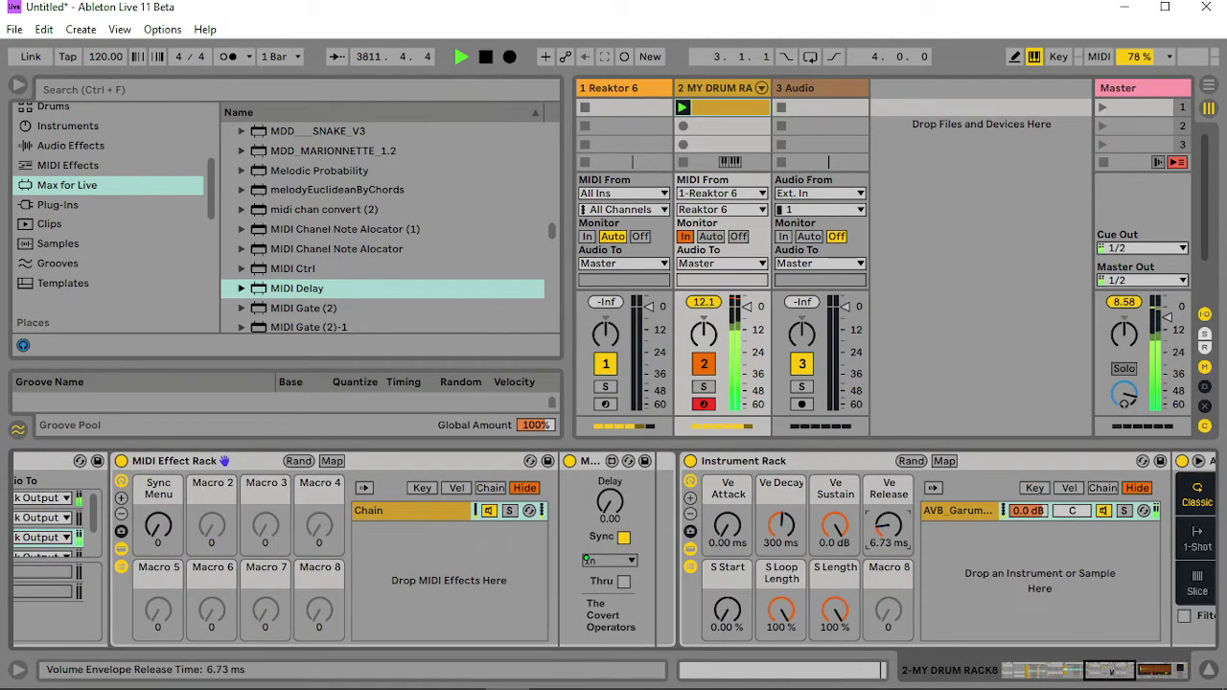
{"action": "left_click_drag", "start_coordinate": [888, 528], "coordinate": [888, 525]}
{"action": "left_click_drag", "start_coordinate": [834, 525], "coordinate": [835, 529]}
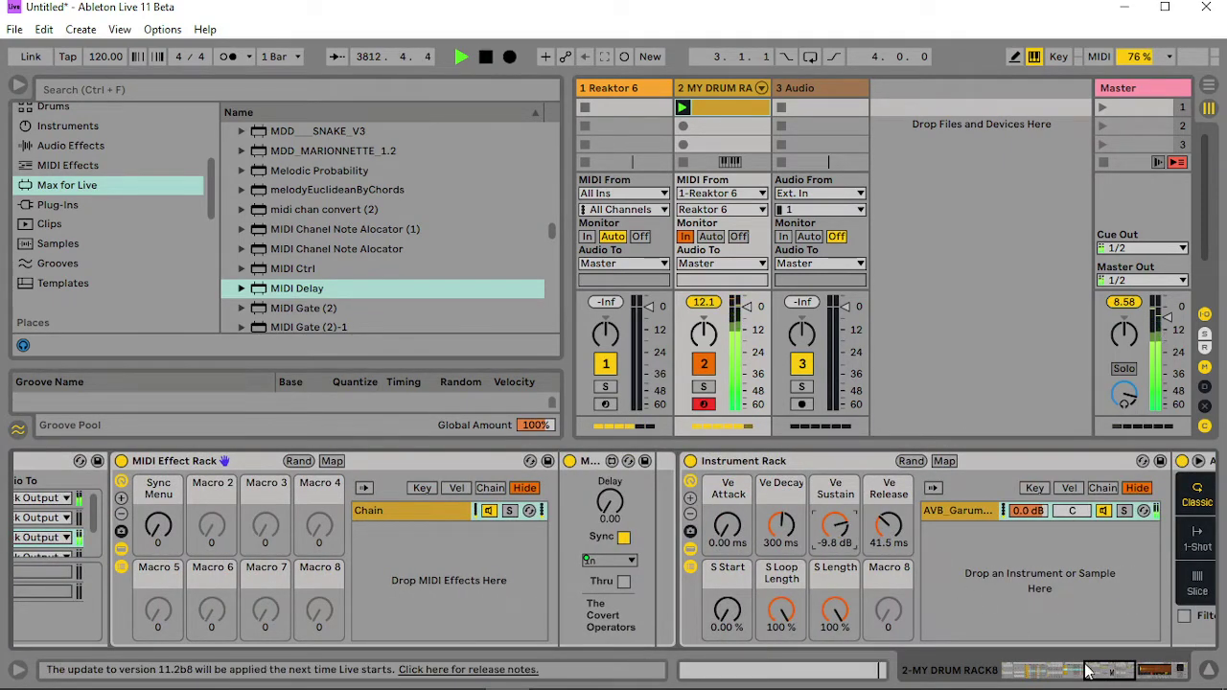
- Raise the snare rack's SEND 3 to 0 dB and lower VOL to about 2.2 dB
{"action": "left_click_drag", "start_coordinate": [1093, 671], "coordinate": [1057, 677]}
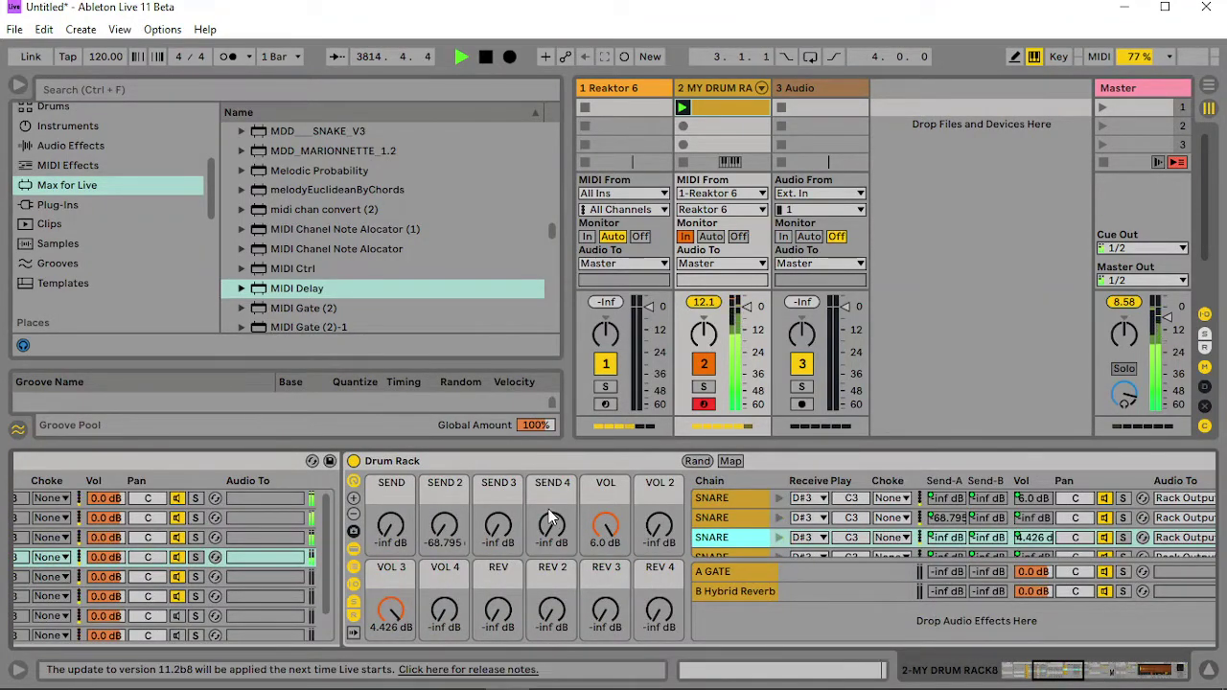
{"action": "left_click_drag", "start_coordinate": [499, 525], "coordinate": [498, 470]}
{"action": "mouse_move", "coordinate": [500, 542]}
{"action": "left_mouse_down"}
{"action": "mouse_move", "coordinate": [501, 508]}
{"action": "mouse_move", "coordinate": [498, 548]}
{"action": "left_mouse_up"}
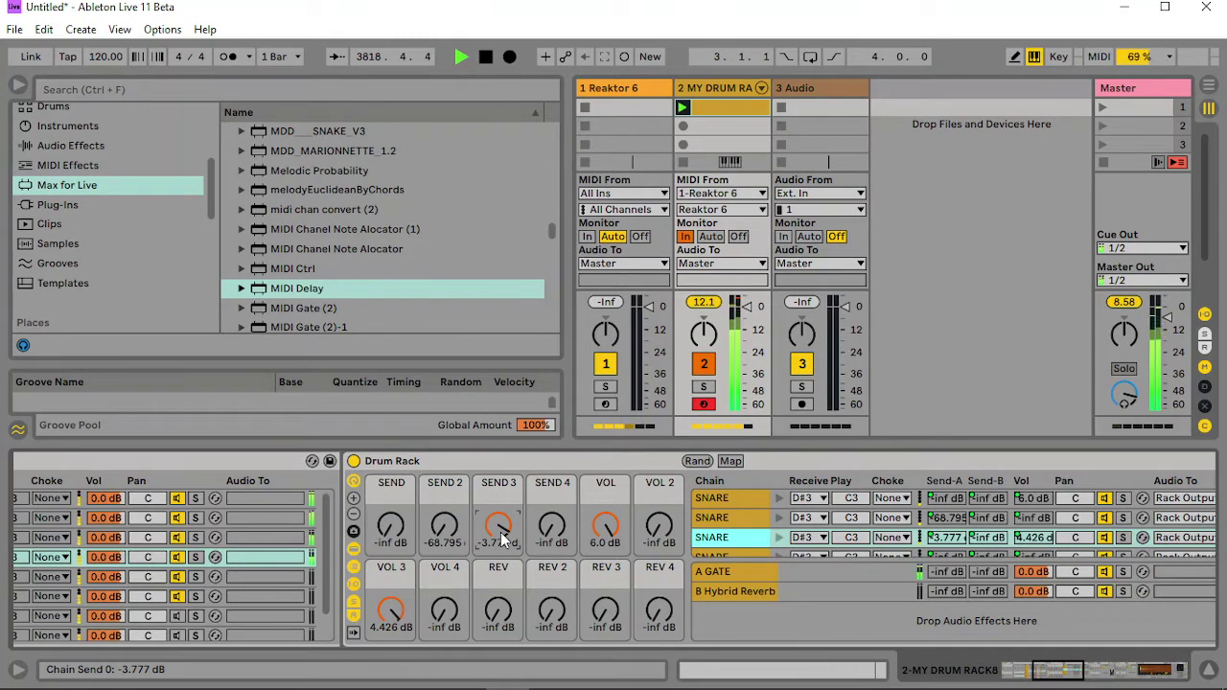
{"action": "left_click_drag", "start_coordinate": [502, 539], "coordinate": [503, 518]}
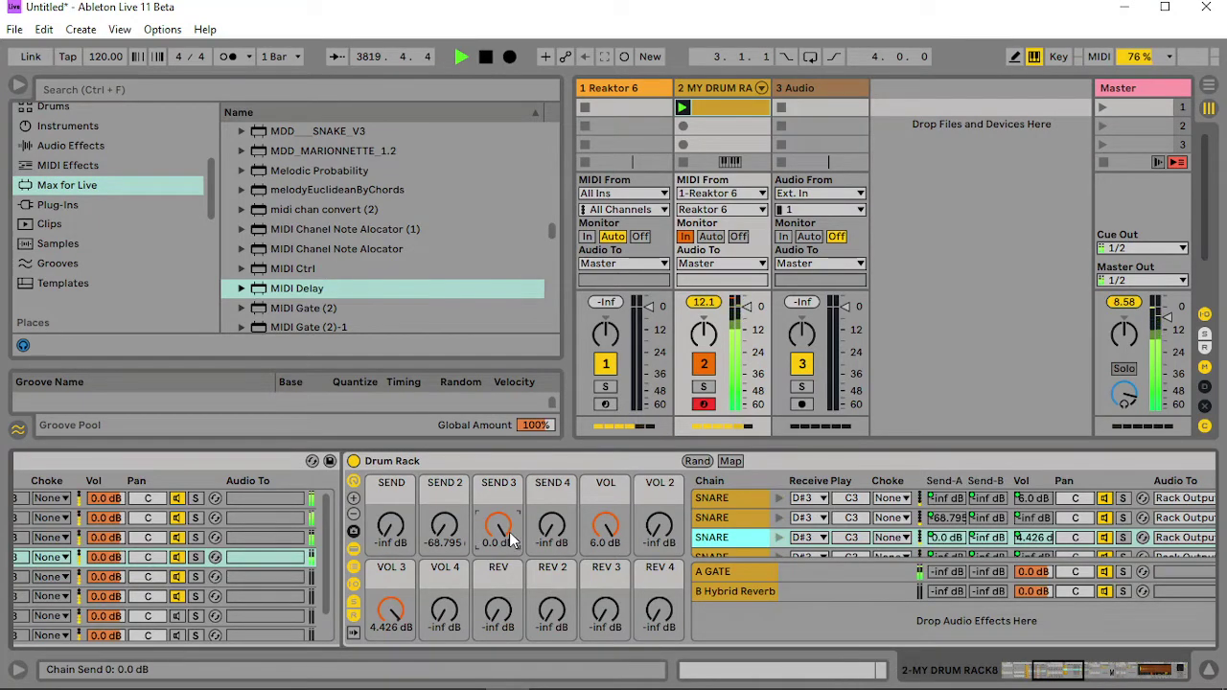
{"action": "left_click_drag", "start_coordinate": [606, 525], "coordinate": [606, 535]}
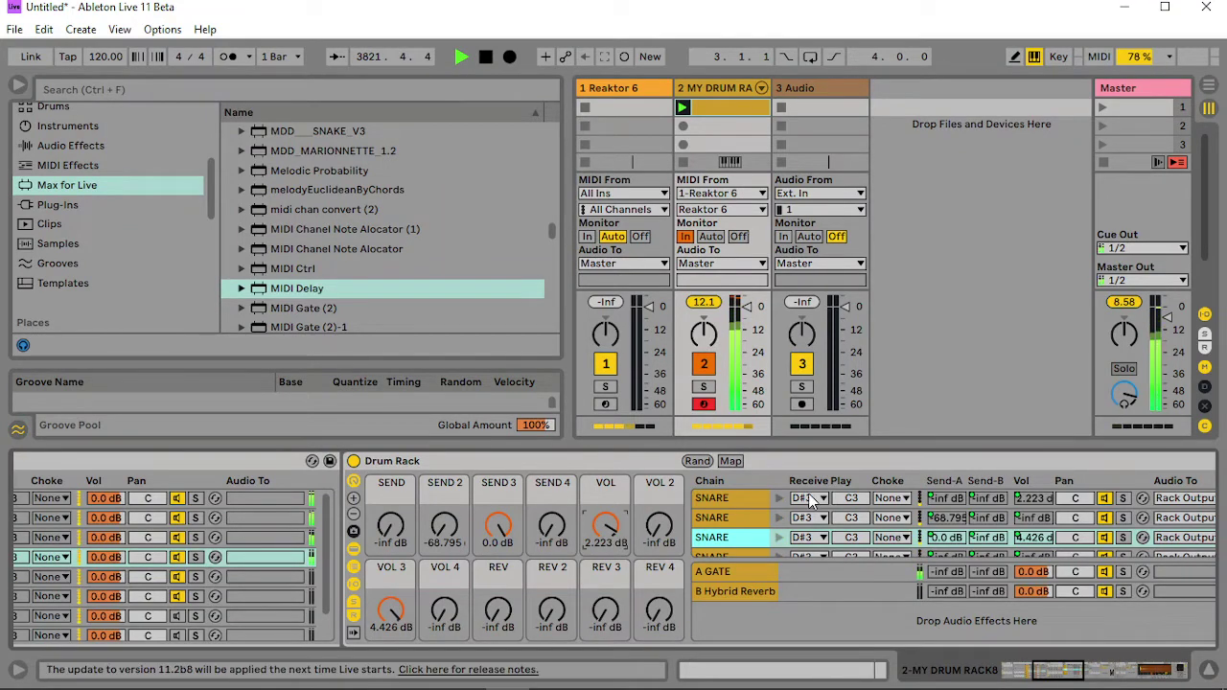
- On the first snare chain, set the MIDI Effect Rack's Sync Menu to 72 and shorten the instrument rack's Ve Release
{"action": "left_click_drag", "start_coordinate": [1050, 670], "coordinate": [1096, 669]}
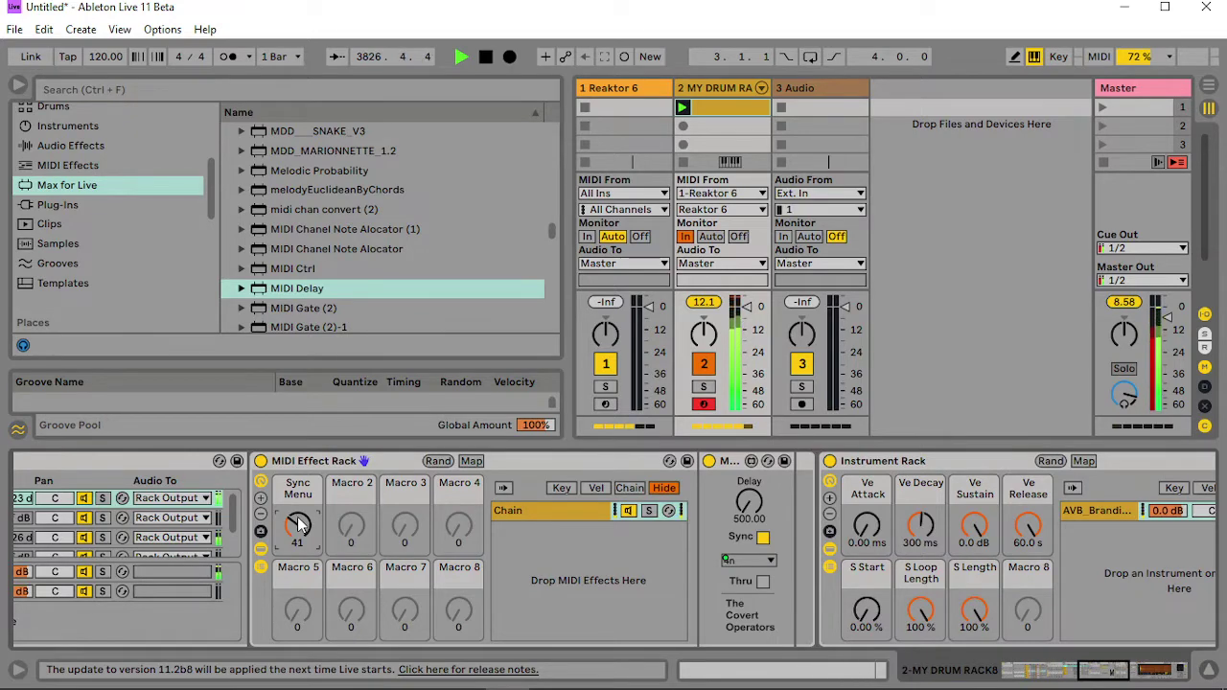
{"action": "left_click_drag", "start_coordinate": [299, 522], "coordinate": [299, 479]}
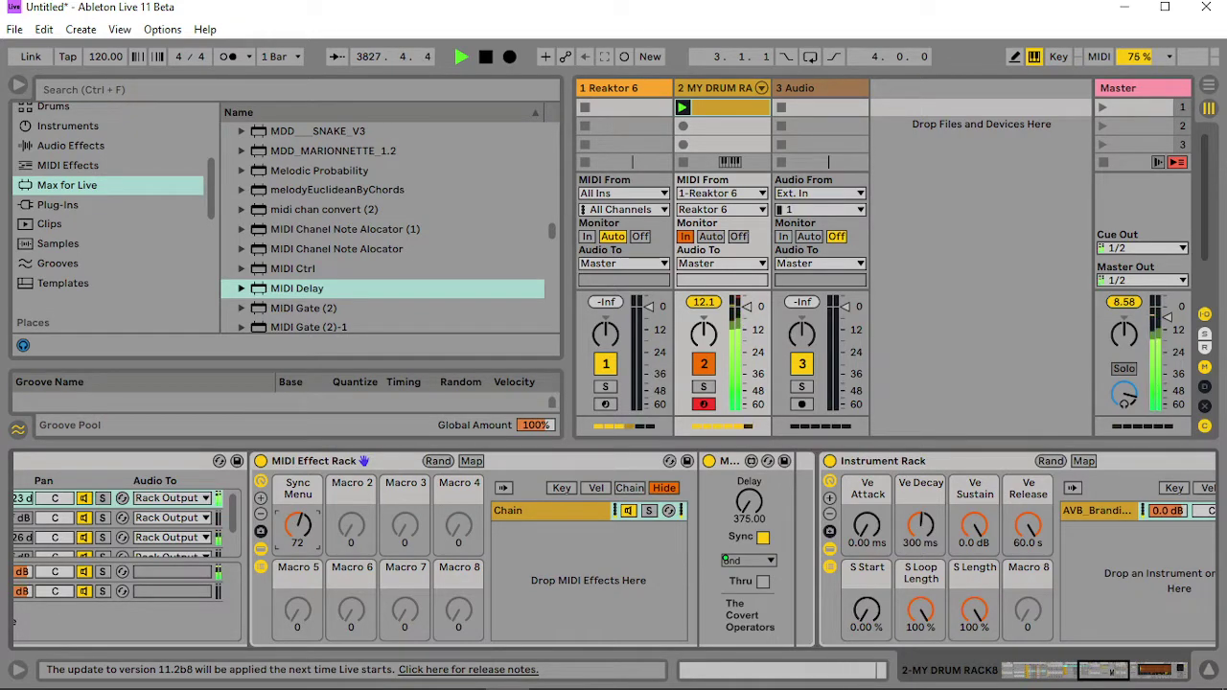
{"action": "left_click_drag", "start_coordinate": [1028, 526], "coordinate": [1028, 600]}
- Show the shaker chain's rack and set VOL to -inf dB and VOL 2 to about -1.6 dB
{"action": "left_click_drag", "start_coordinate": [1117, 671], "coordinate": [1053, 677]}
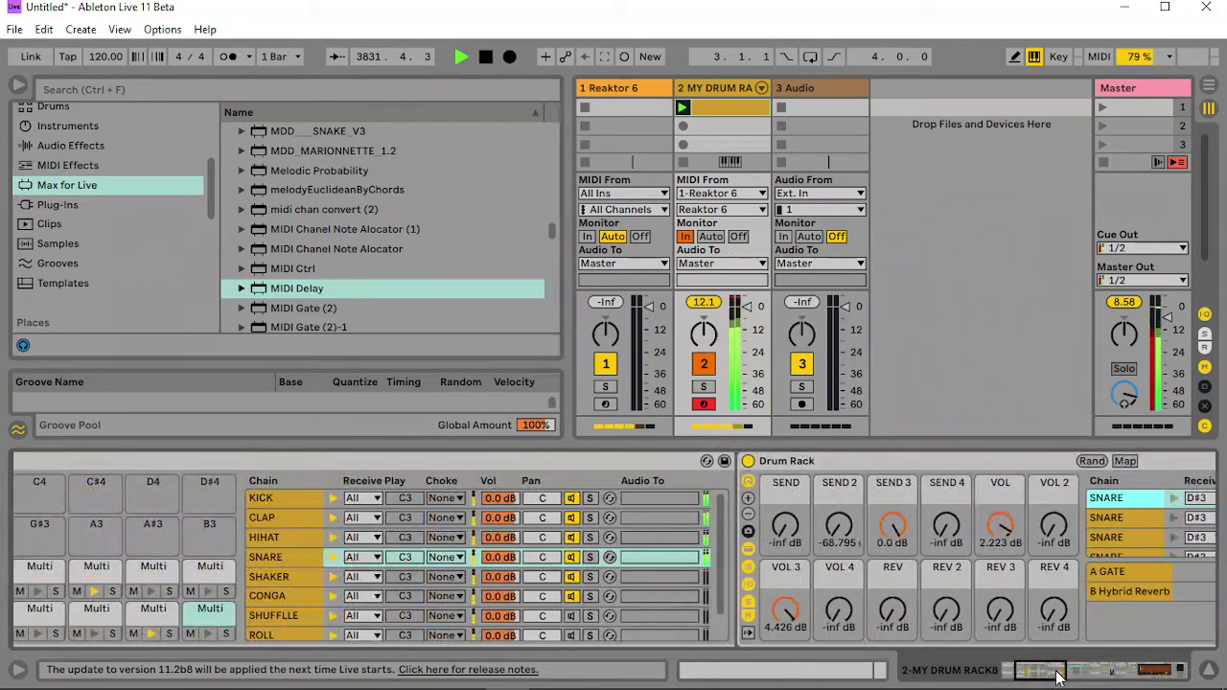
{"action": "left_click", "coordinate": [269, 577]}
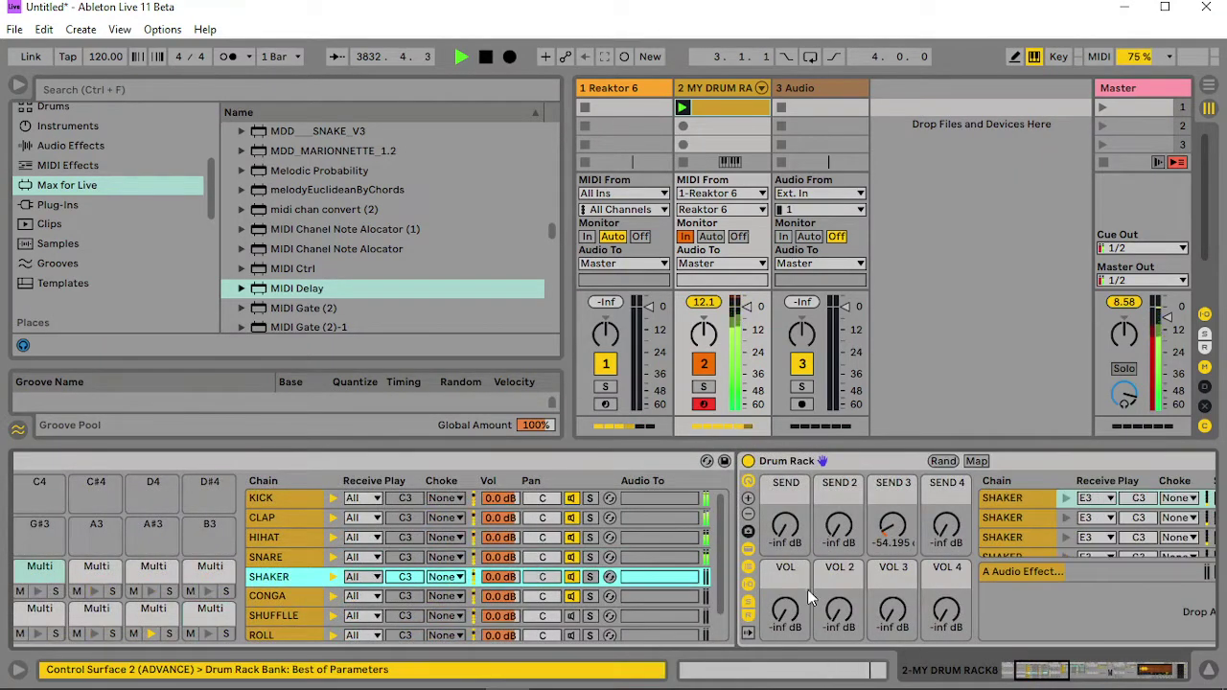
{"action": "left_click_drag", "start_coordinate": [785, 610], "coordinate": [785, 661]}
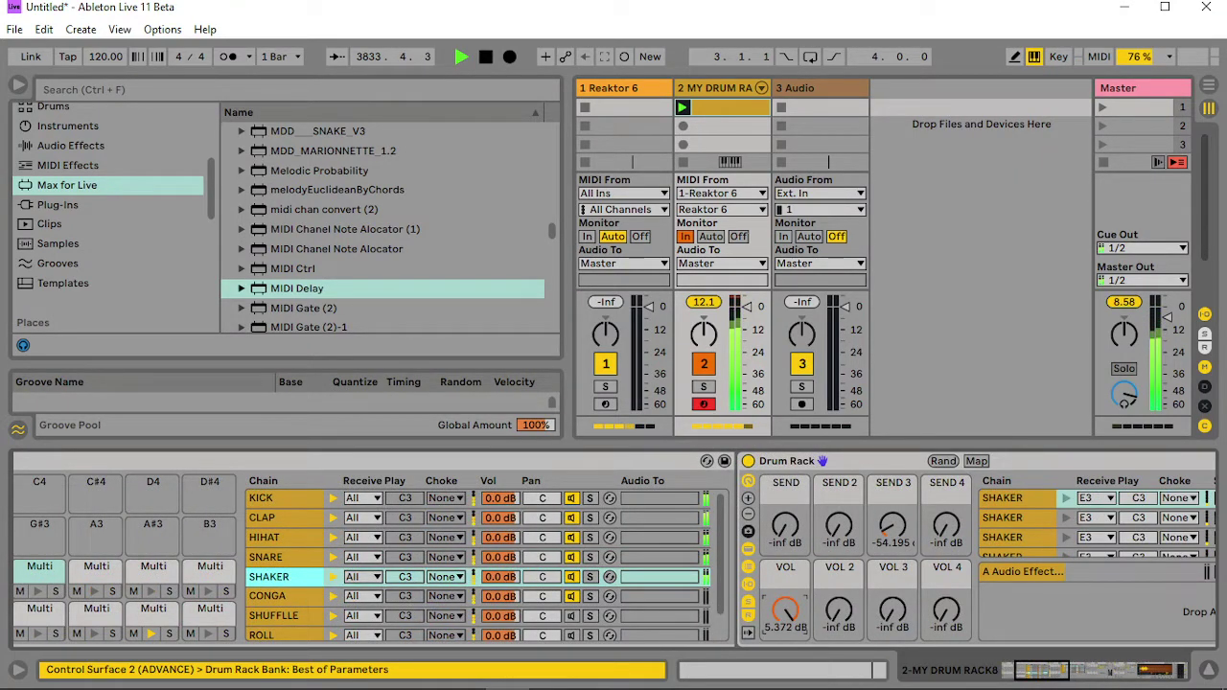
{"action": "left_click_drag", "start_coordinate": [852, 615], "coordinate": [851, 575]}
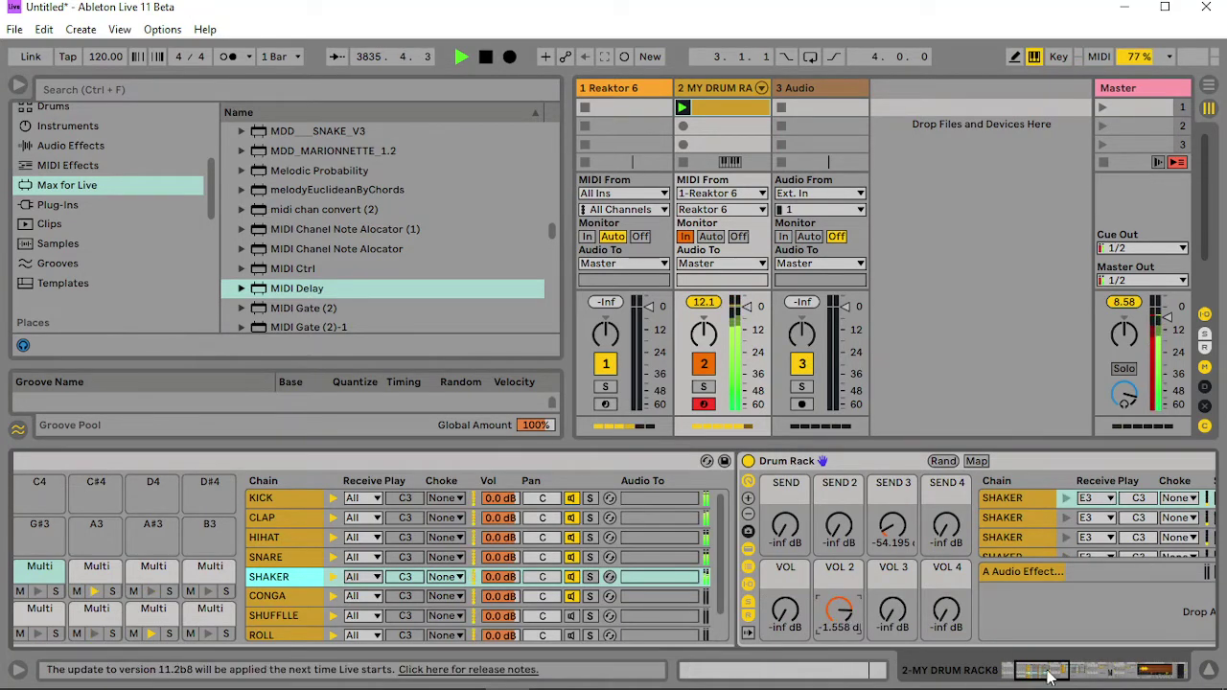
- On the second shaker chain, set the MIDI Effect Rack's Sync Menu to 75 for a sixteenth-note MIDI delay
{"action": "left_click_drag", "start_coordinate": [1050, 674], "coordinate": [1086, 668]}
{"action": "left_click_drag", "start_coordinate": [795, 525], "coordinate": [795, 499]}
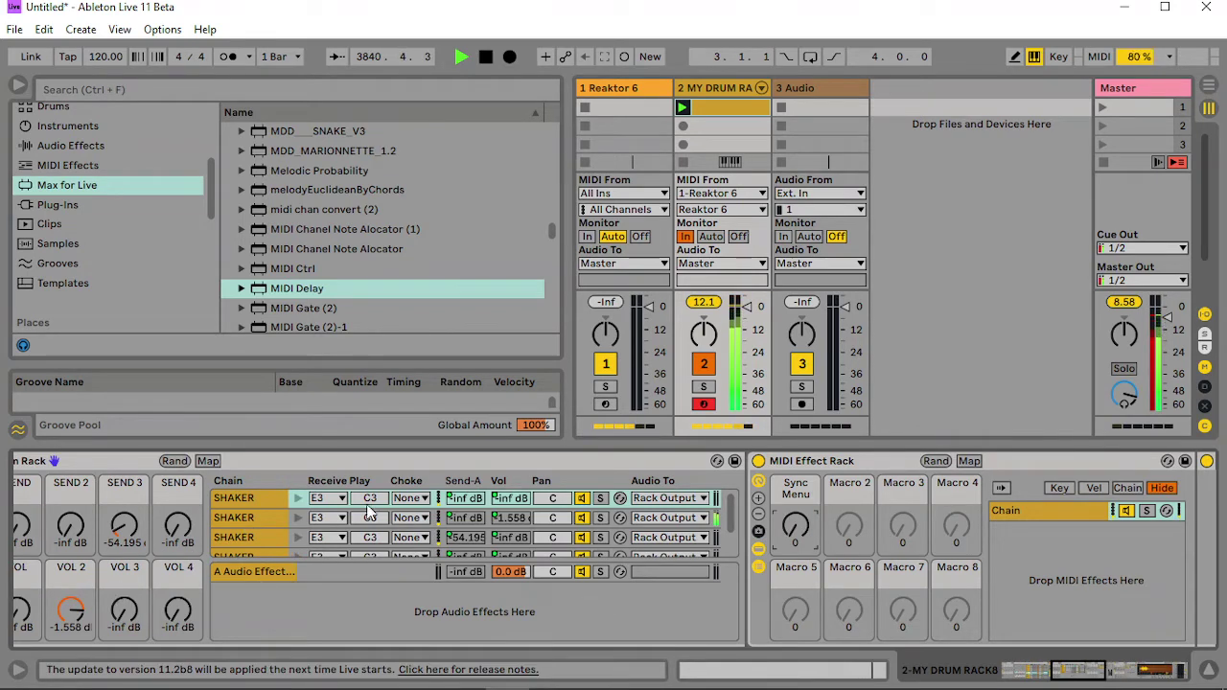
{"action": "left_click", "coordinate": [248, 518]}
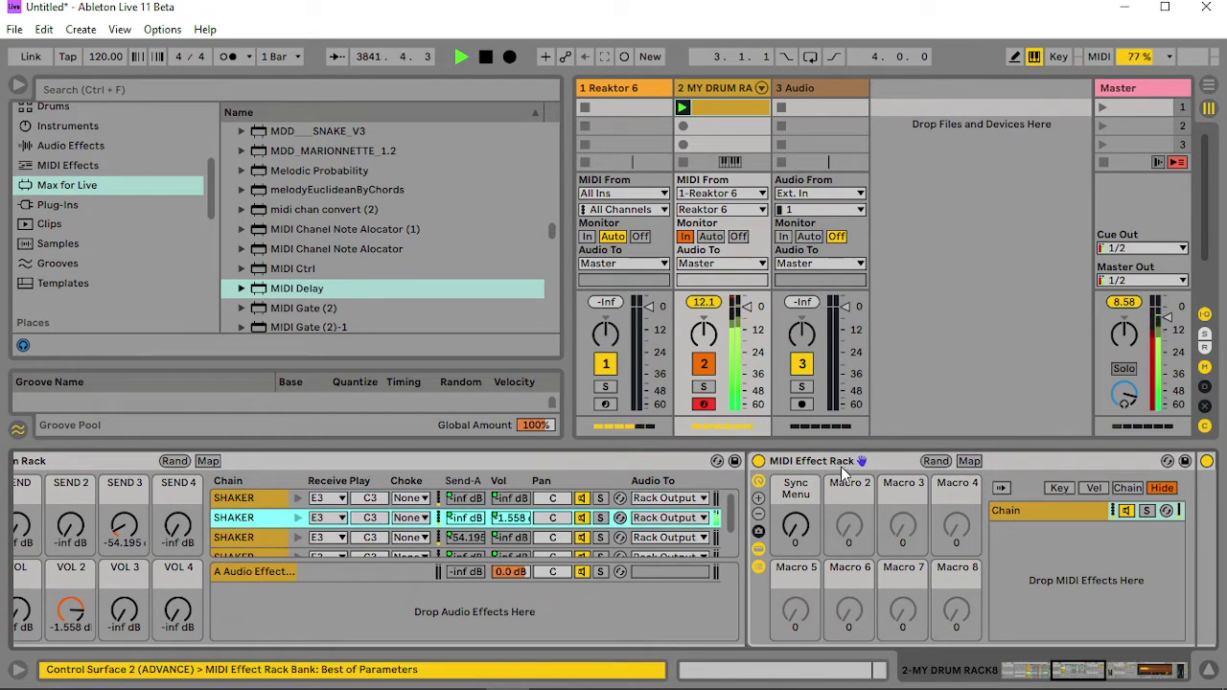
{"action": "left_click_drag", "start_coordinate": [801, 529], "coordinate": [801, 451]}
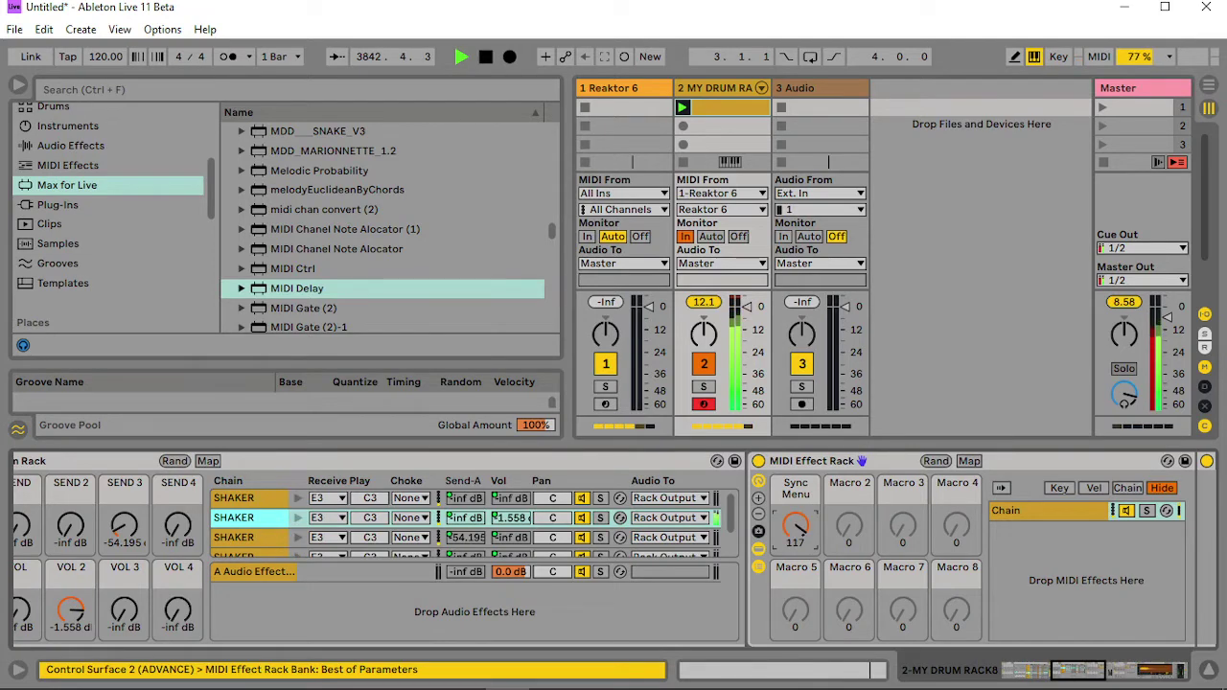
{"action": "left_click_drag", "start_coordinate": [801, 518], "coordinate": [801, 545]}
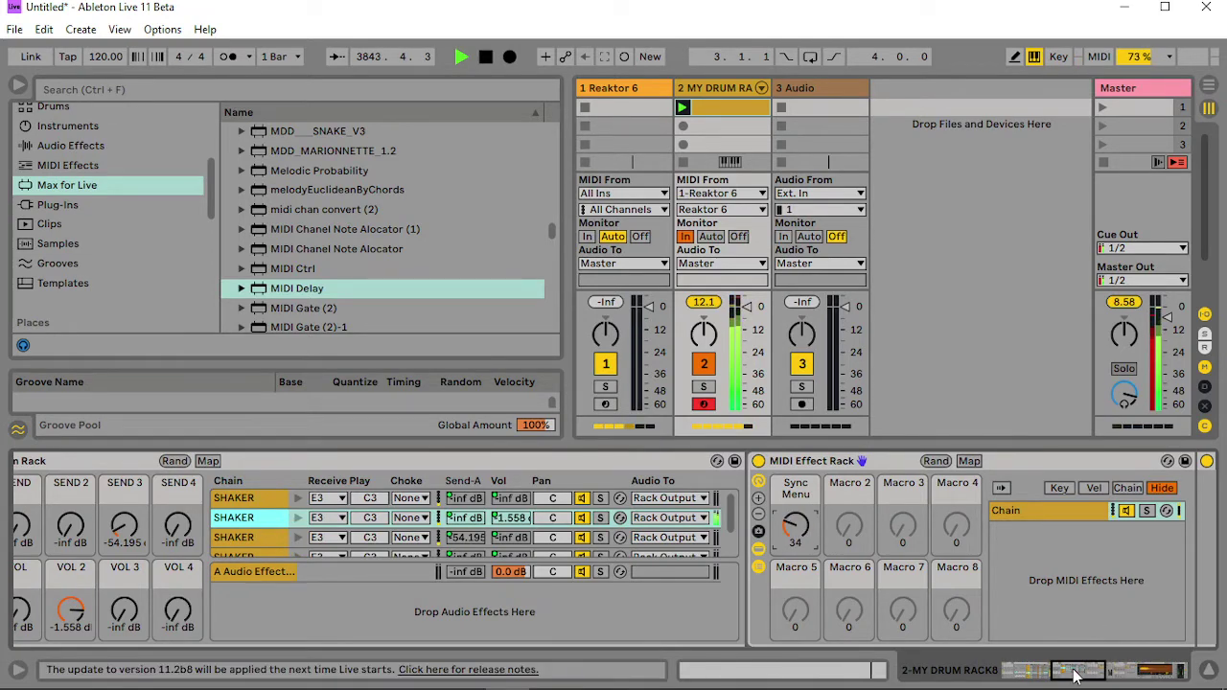
{"action": "left_click_drag", "start_coordinate": [1074, 674], "coordinate": [1108, 675]}
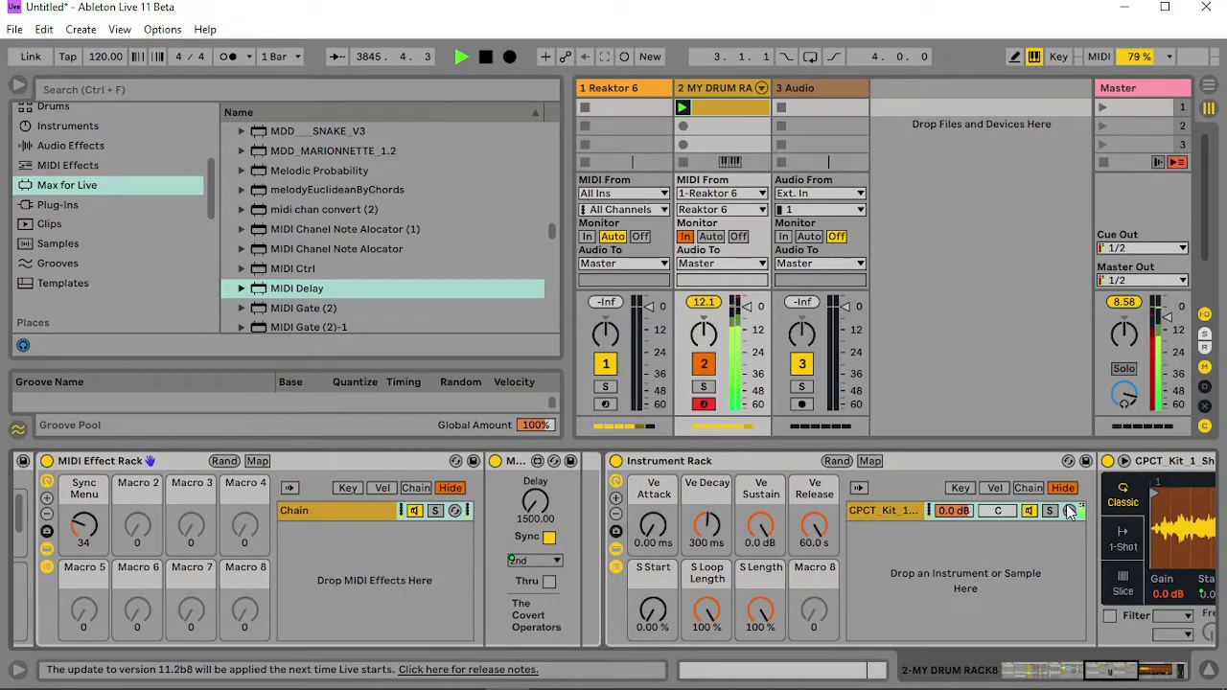
{"action": "left_click", "coordinate": [909, 516]}
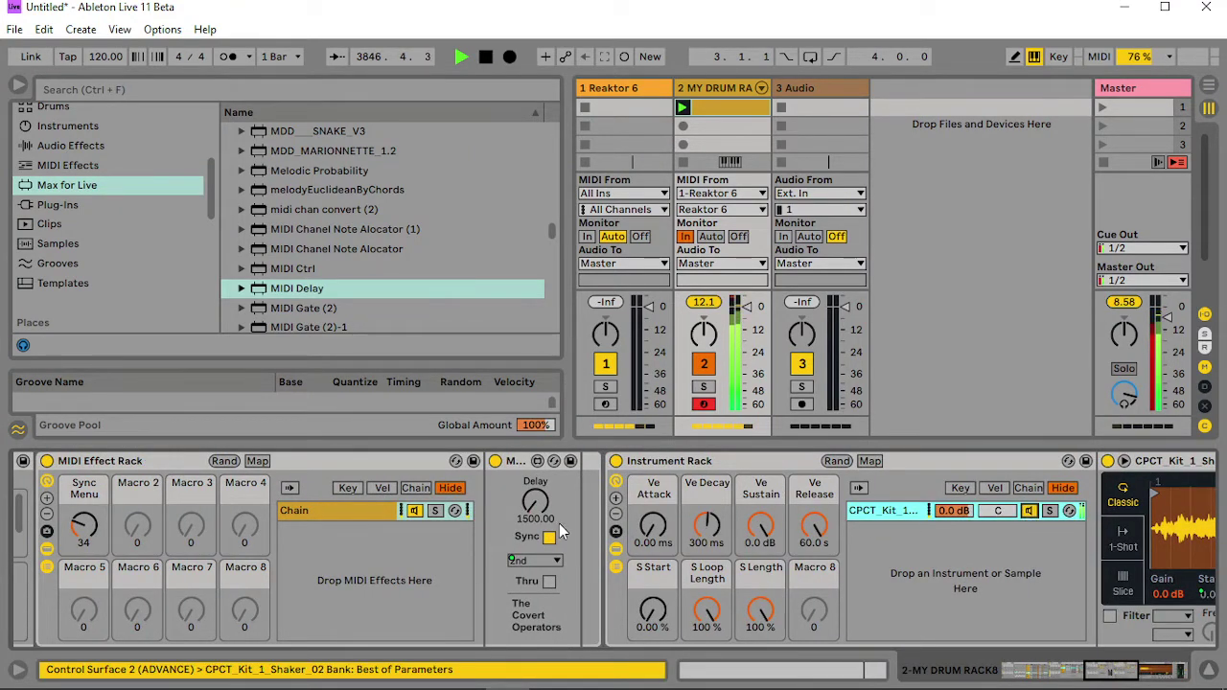
{"action": "left_click_drag", "start_coordinate": [85, 512], "coordinate": [84, 537]}
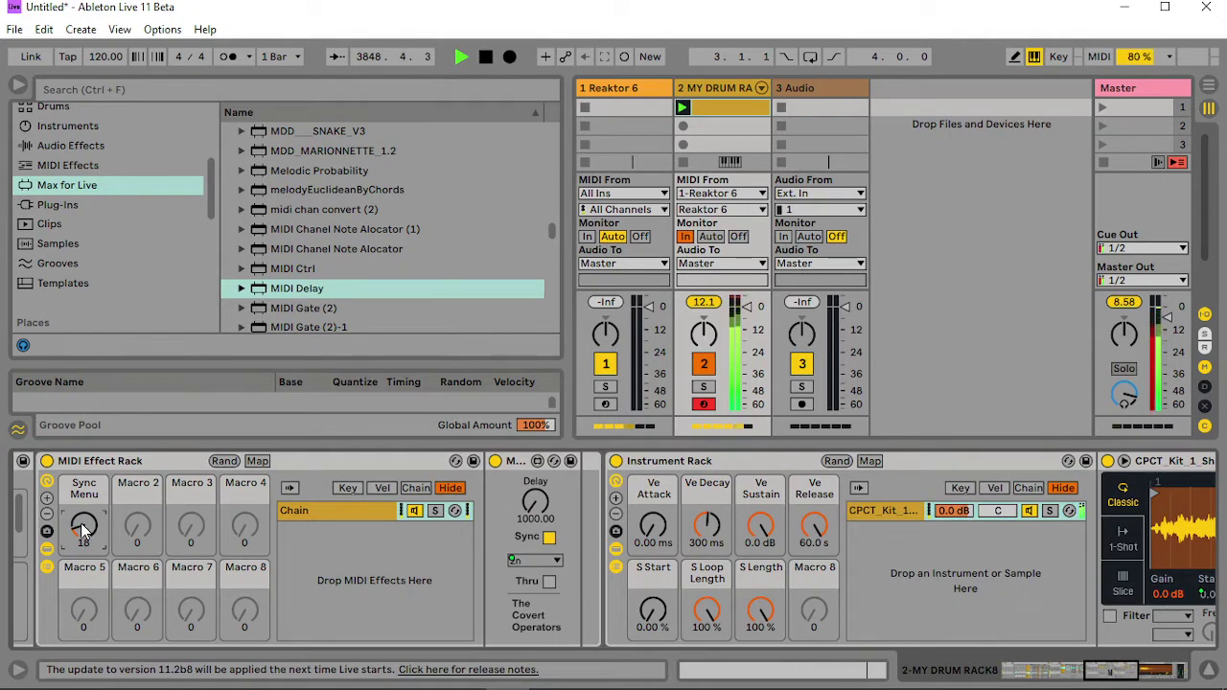
{"action": "mouse_move", "coordinate": [84, 525]}
{"action": "left_mouse_down"}
{"action": "mouse_move", "coordinate": [84, 513]}
{"action": "mouse_move", "coordinate": [84, 533]}
{"action": "left_mouse_up"}
{"action": "left_click_drag", "start_coordinate": [84, 525], "coordinate": [84, 539]}
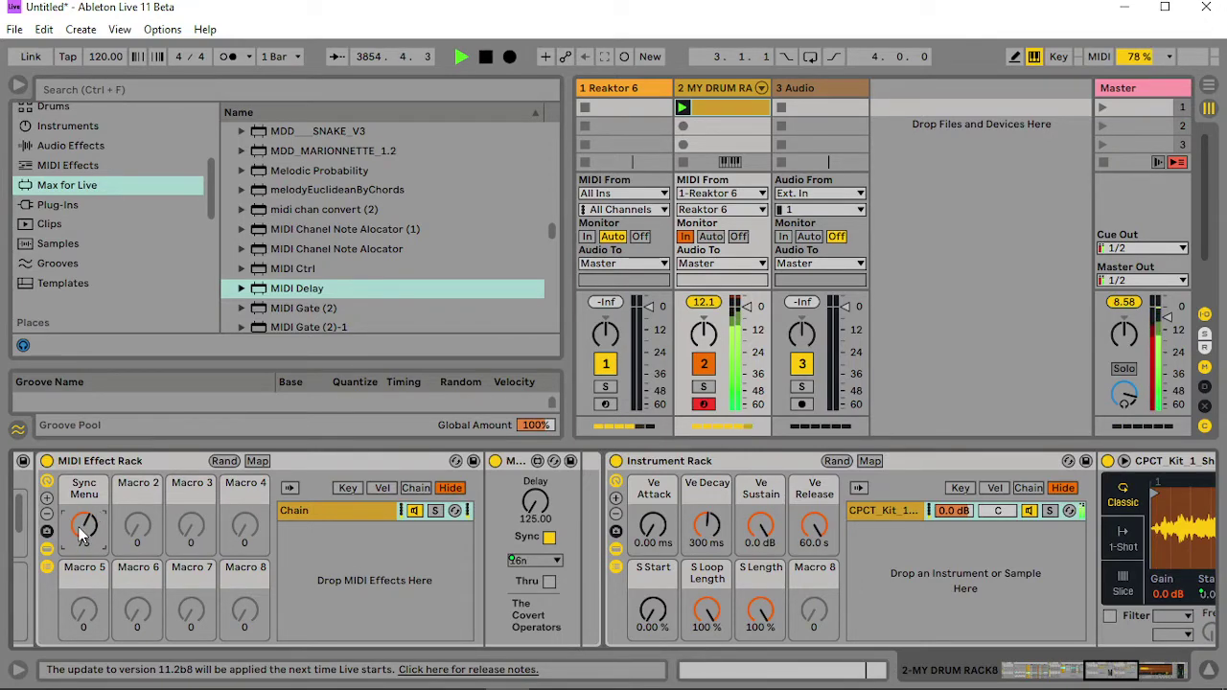
- Shorten the shaker instrument rack's Ve Release to about 139 ms and raise Ve Attack to 1.34 ms
{"action": "left_click_drag", "start_coordinate": [814, 525], "coordinate": [814, 565]}
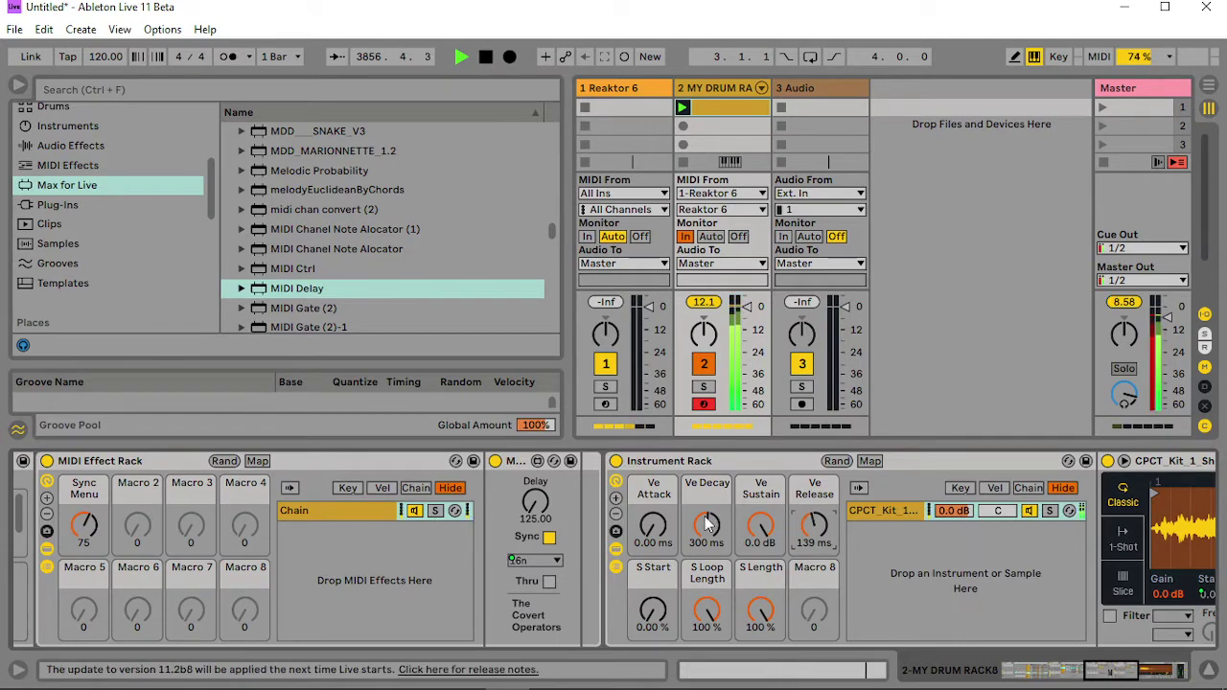
{"action": "left_click_drag", "start_coordinate": [653, 525], "coordinate": [654, 531]}
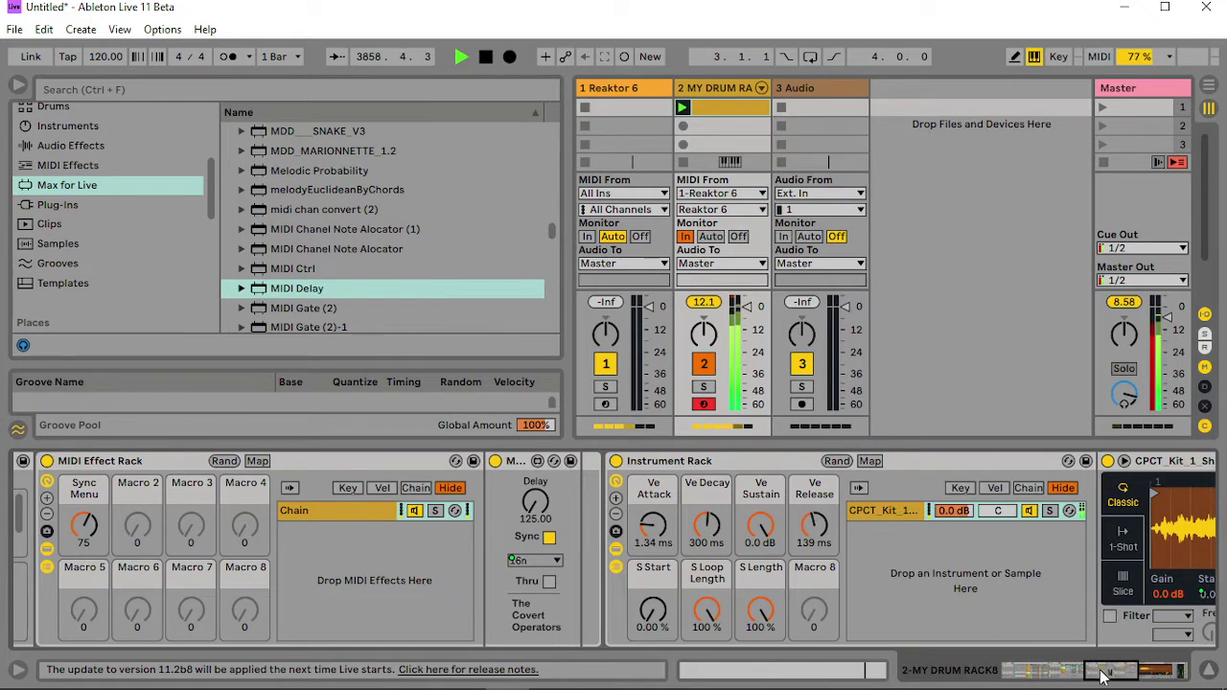
- Show the shaker rack's audio effect return chain and raise SEND 2 to about -6.9 dB
{"action": "left_click_drag", "start_coordinate": [1101, 671], "coordinate": [1043, 677]}
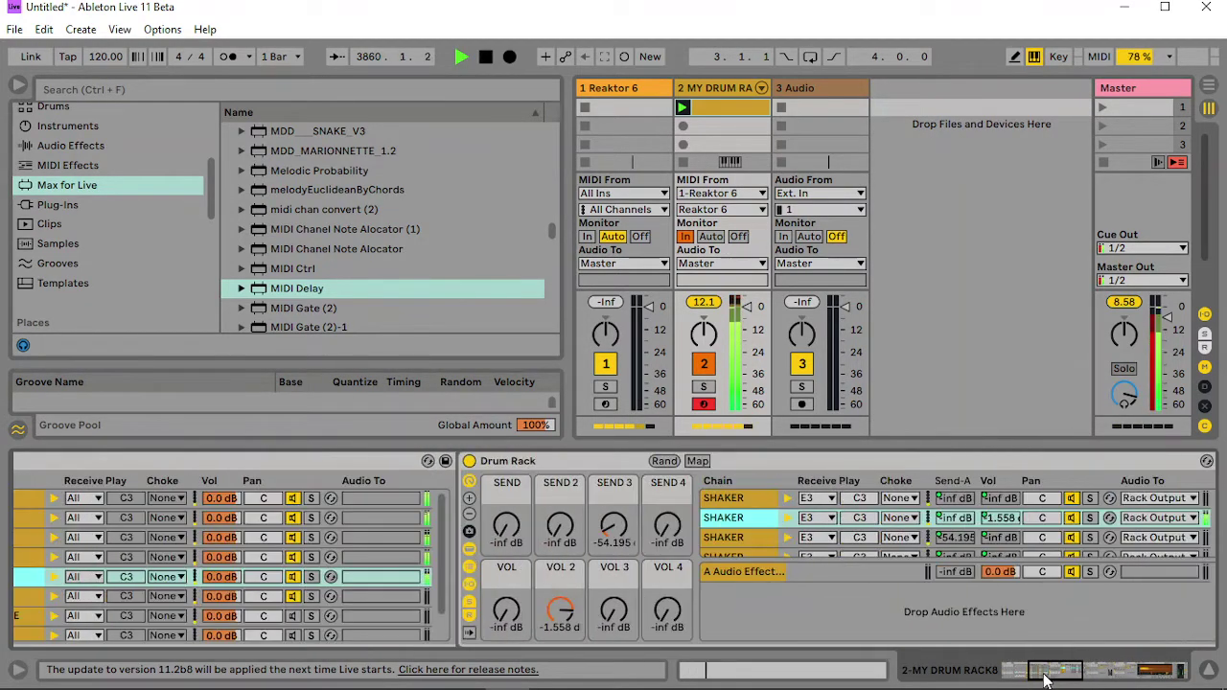
{"action": "left_click", "coordinate": [738, 571]}
{"action": "left_click_drag", "start_coordinate": [1055, 671], "coordinate": [1080, 675]}
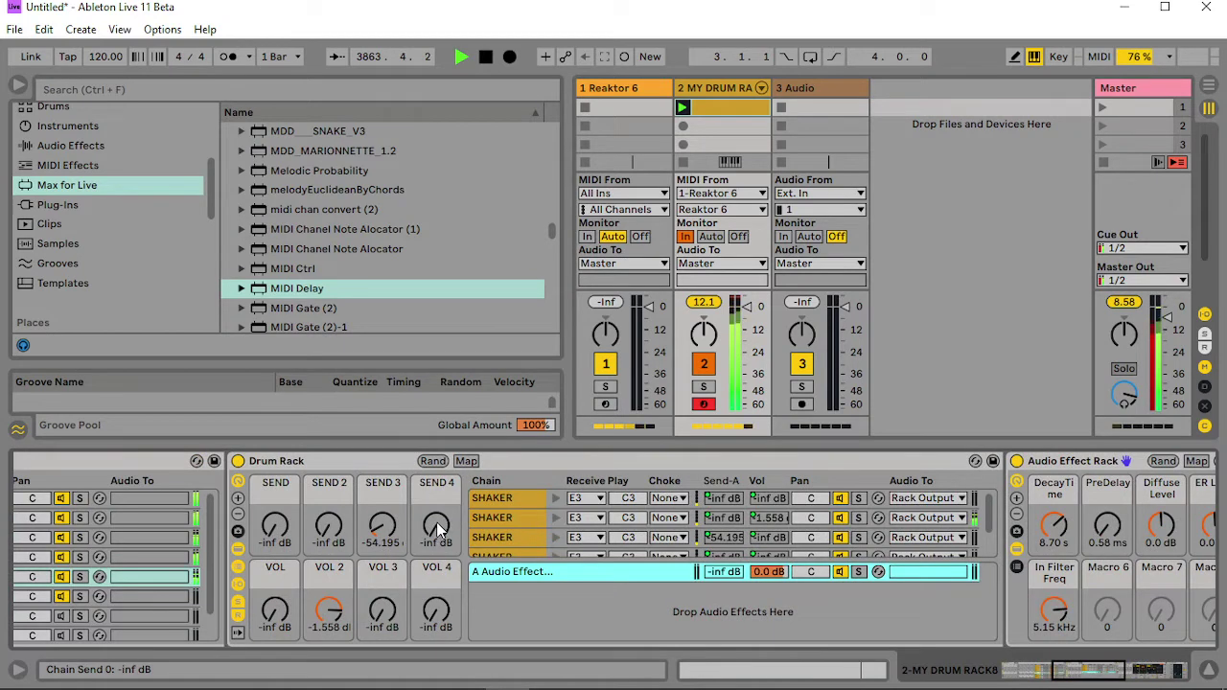
{"action": "mouse_move", "coordinate": [334, 535]}
{"action": "left_mouse_down"}
{"action": "mouse_move", "coordinate": [335, 518]}
{"action": "mouse_move", "coordinate": [342, 539]}
{"action": "left_mouse_up"}
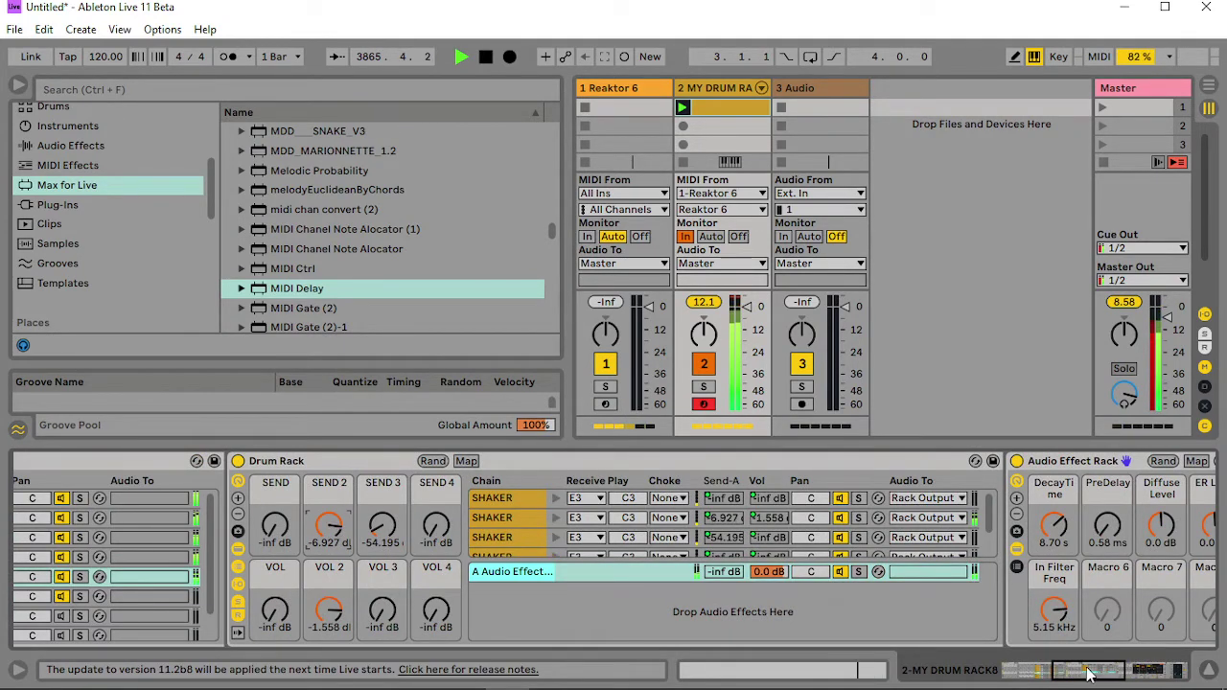
- In the shaker's reverb rack, set PreDelay to 0.50 ms, ER Level to 4.0 dB, In Filter Freq to 1.95 kHz and DecayTime to about 1.1 s
{"action": "left_click_drag", "start_coordinate": [1087, 675], "coordinate": [1113, 675]}
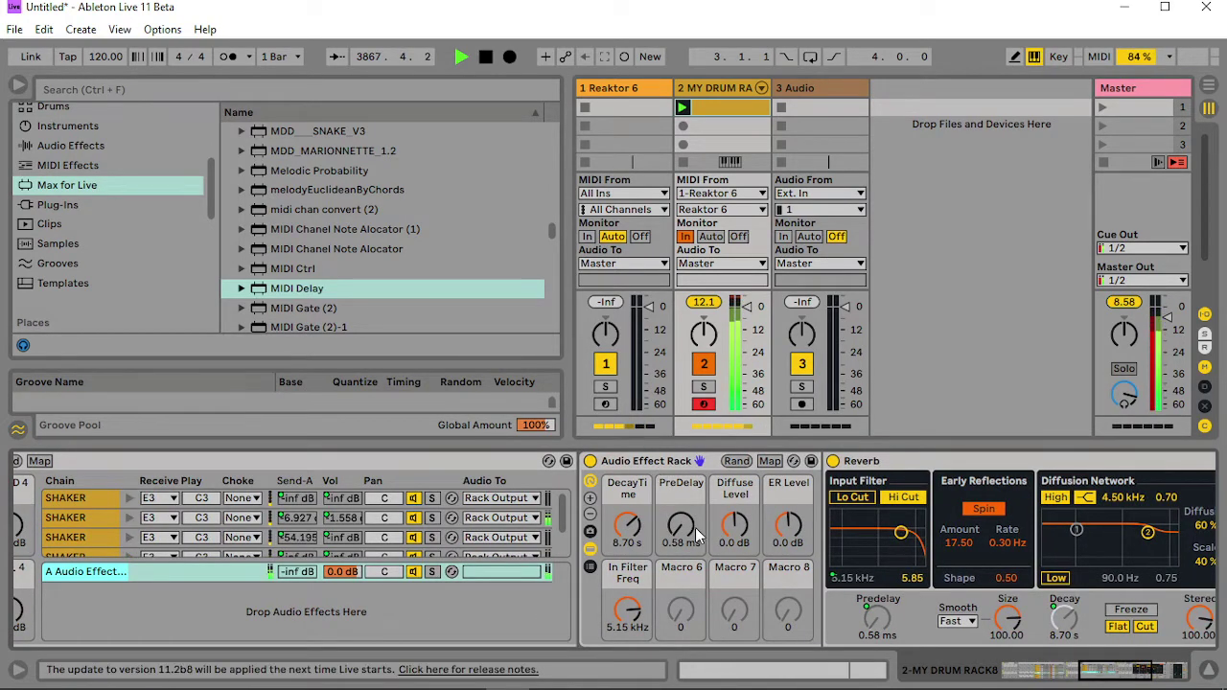
{"action": "left_click_drag", "start_coordinate": [700, 535], "coordinate": [699, 541]}
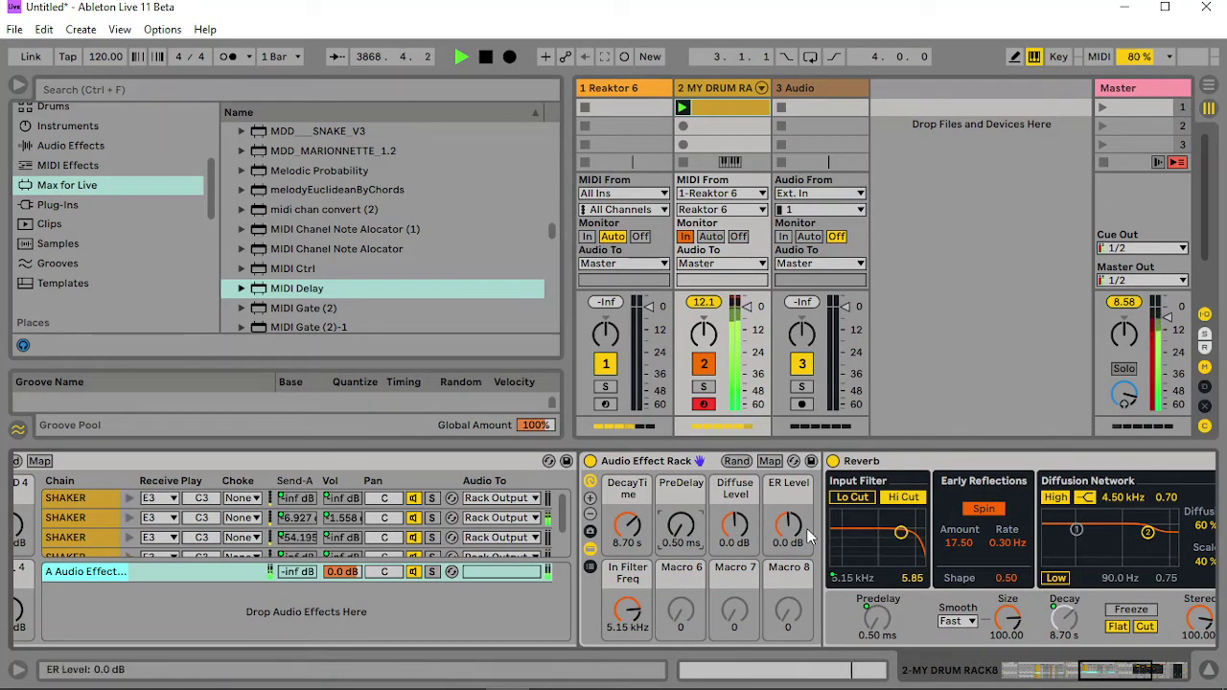
{"action": "mouse_move", "coordinate": [788, 525]}
{"action": "left_mouse_down"}
{"action": "mouse_move", "coordinate": [788, 556]}
{"action": "mouse_move", "coordinate": [788, 508]}
{"action": "left_mouse_up"}
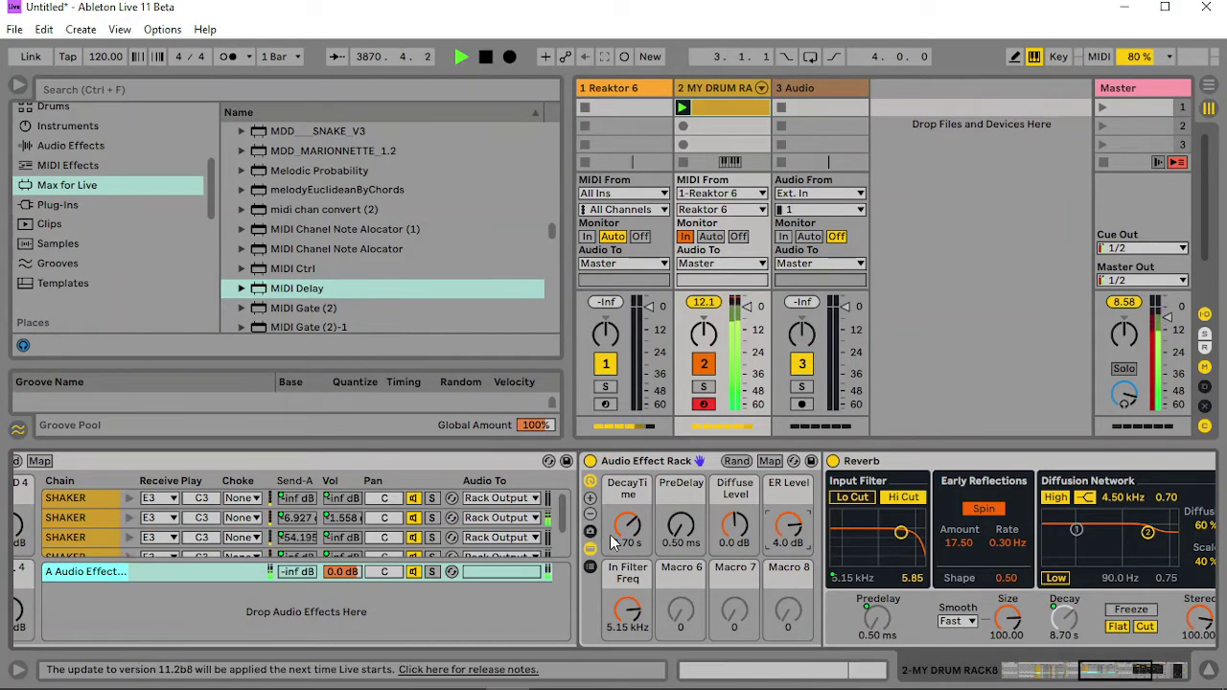
{"action": "mouse_move", "coordinate": [628, 527]}
{"action": "left_mouse_down"}
{"action": "mouse_move", "coordinate": [629, 570]}
{"action": "mouse_move", "coordinate": [638, 535]}
{"action": "left_mouse_up"}
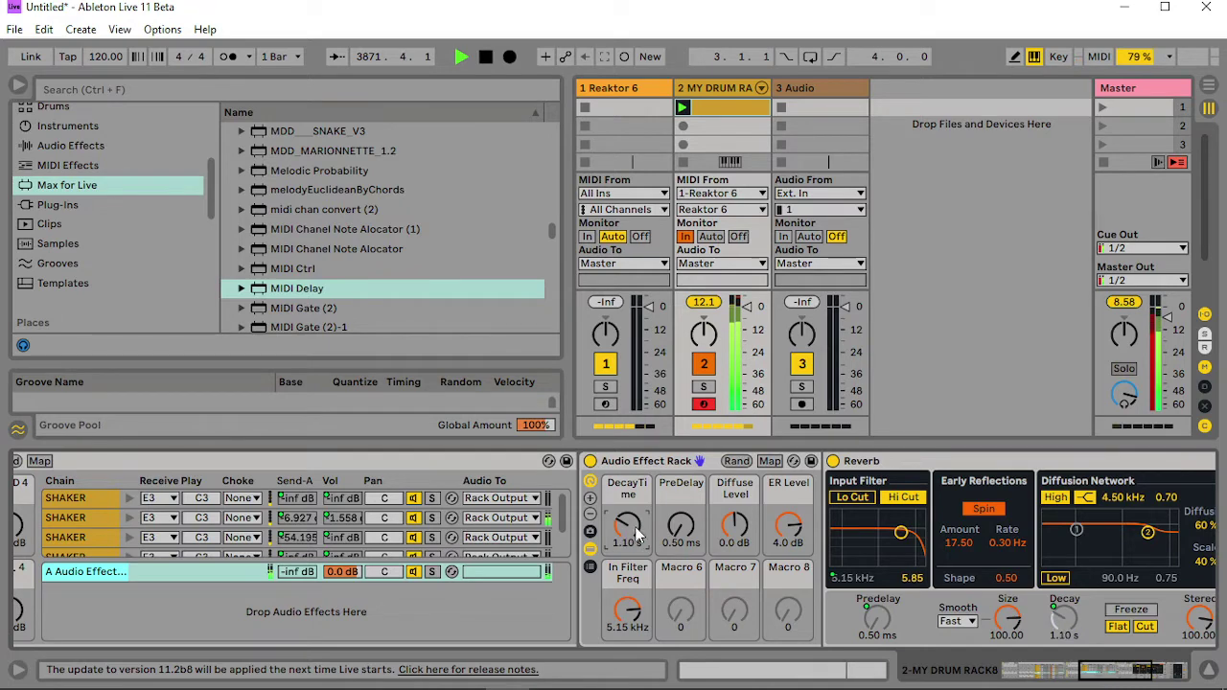
{"action": "left_click_drag", "start_coordinate": [627, 610], "coordinate": [634, 663]}
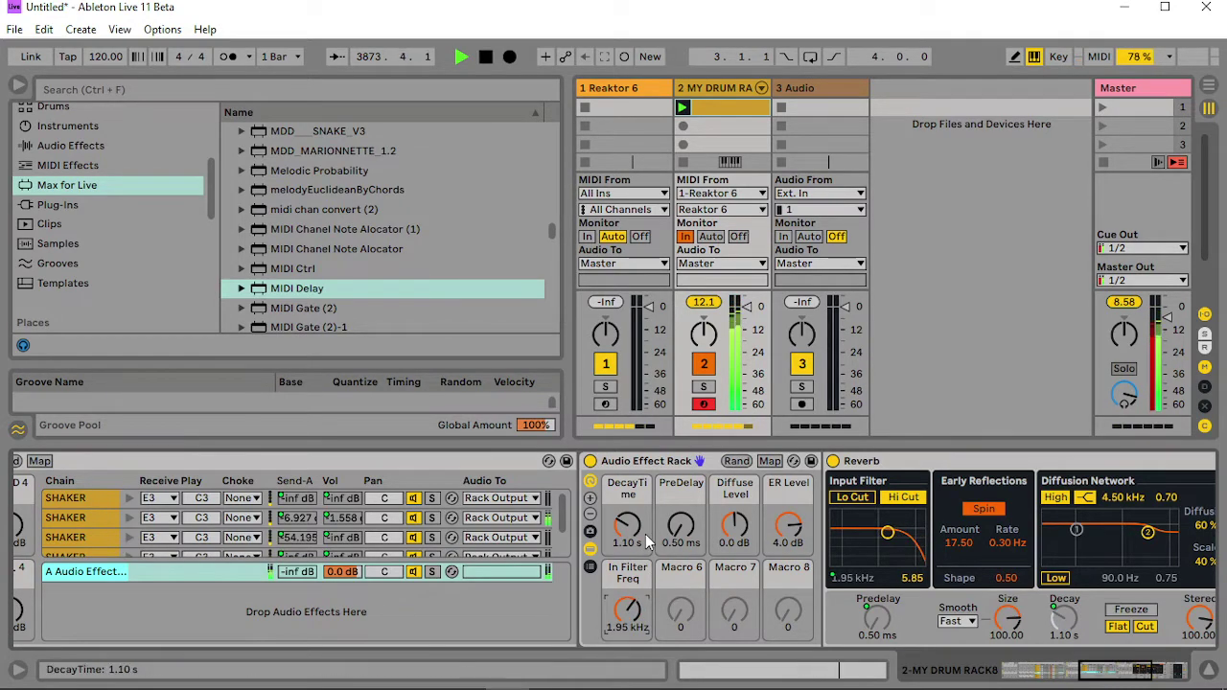
{"action": "mouse_move", "coordinate": [637, 532]}
{"action": "left_mouse_down"}
{"action": "mouse_move", "coordinate": [638, 493]}
{"action": "mouse_move", "coordinate": [637, 527]}
{"action": "left_mouse_up"}
- Show the clap chain's rack and set VOL 2 to about -19.4 dB, VOL 3 to -33.8 dB and VOL 4 to -32 dB
{"action": "left_click_drag", "start_coordinate": [1103, 664], "coordinate": [1068, 679]}
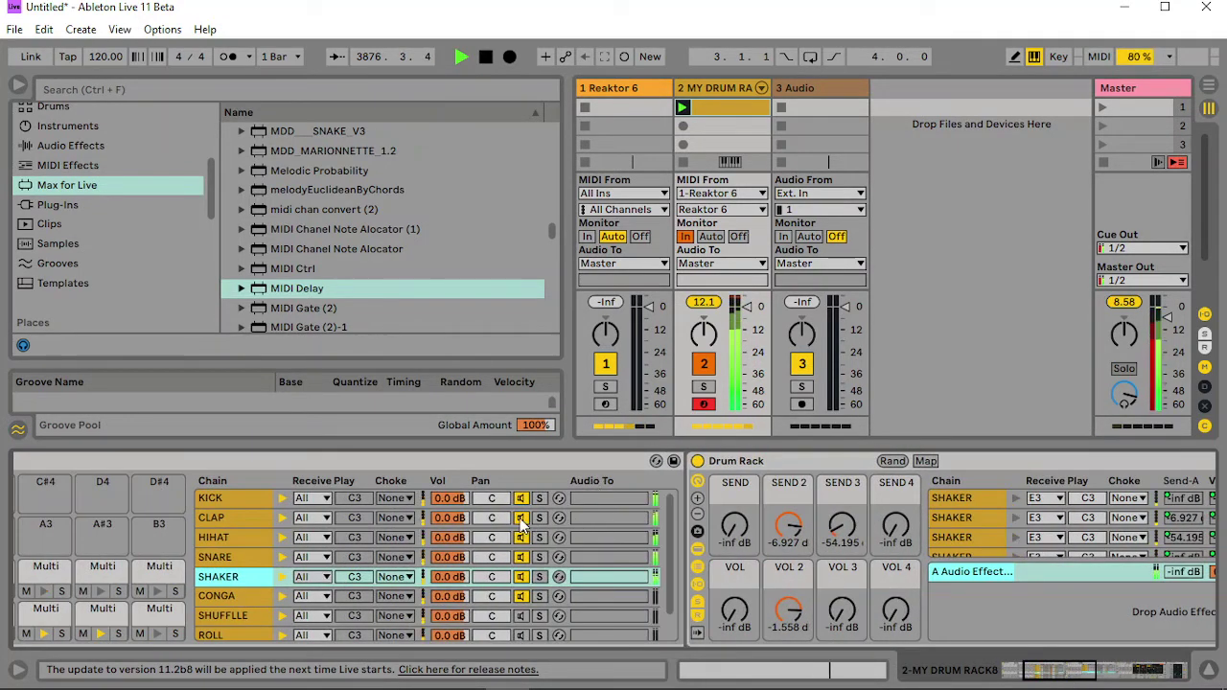
{"action": "left_click", "coordinate": [521, 519]}
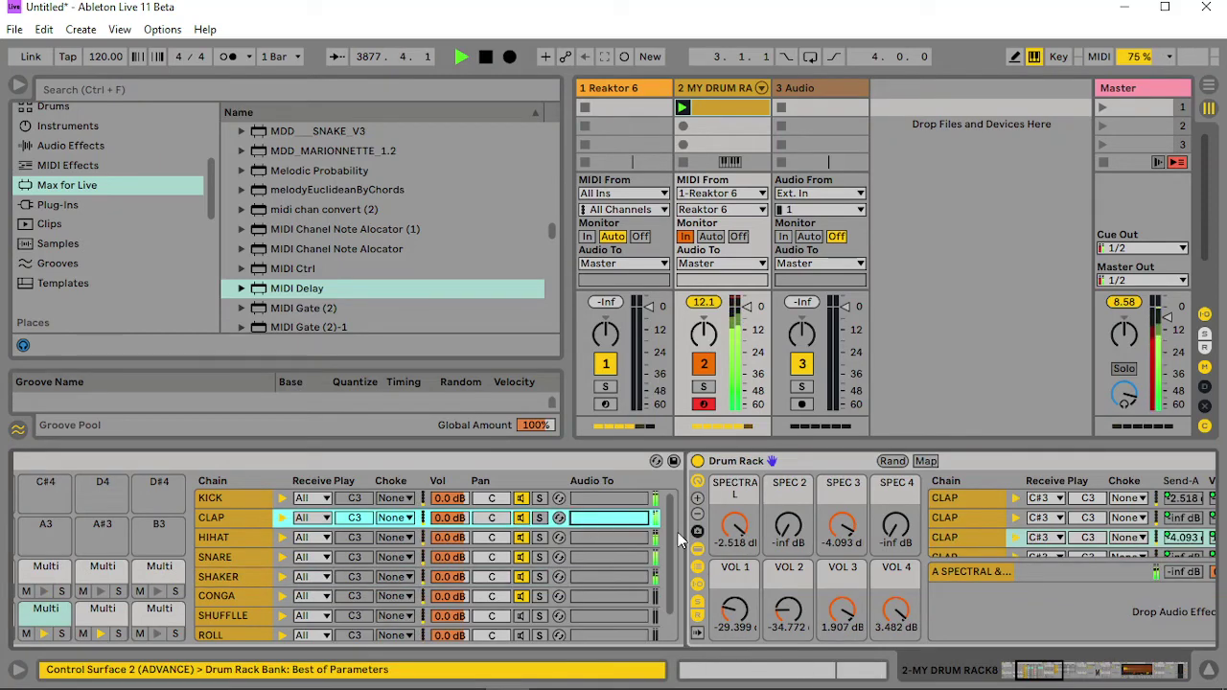
{"action": "left_click_drag", "start_coordinate": [848, 606], "coordinate": [896, 610]}
{"action": "mouse_move", "coordinate": [789, 608]}
{"action": "left_mouse_down"}
{"action": "mouse_move", "coordinate": [789, 586]}
{"action": "mouse_move", "coordinate": [789, 601]}
{"action": "left_mouse_up"}
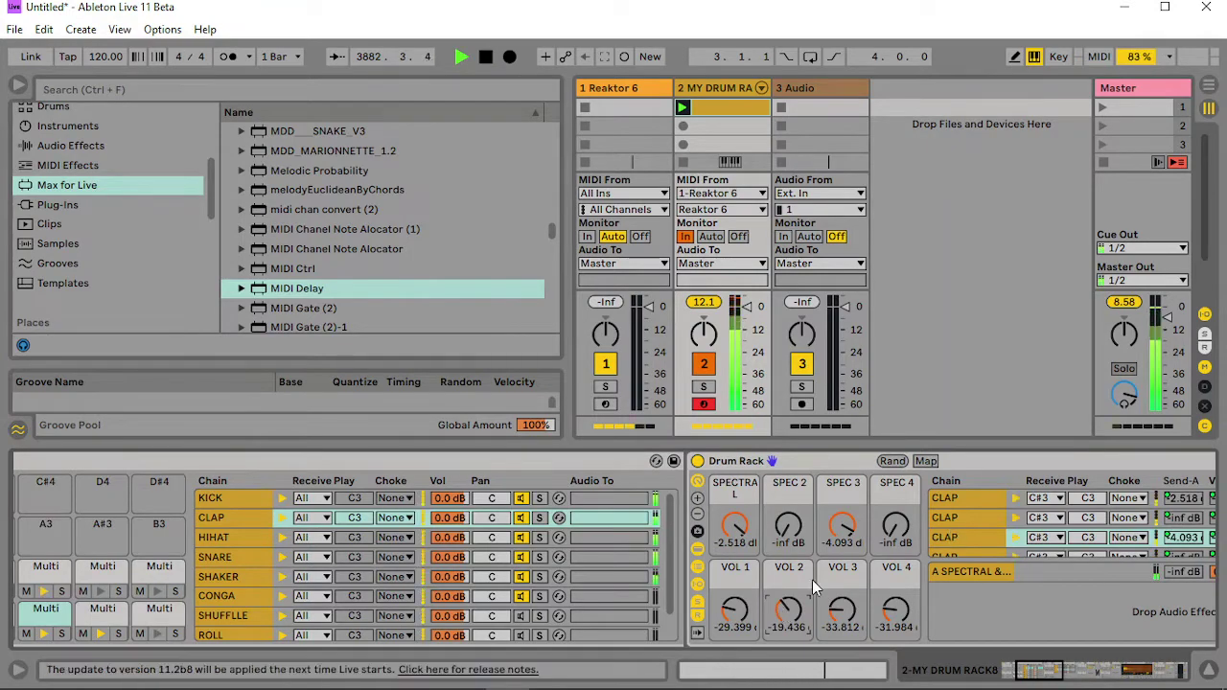
- On the second clap chain, set the MIDI Effect Rack's Sync Menu to 38
{"action": "left_click", "coordinate": [973, 518]}
{"action": "left_click_drag", "start_coordinate": [1041, 677], "coordinate": [1064, 679]}
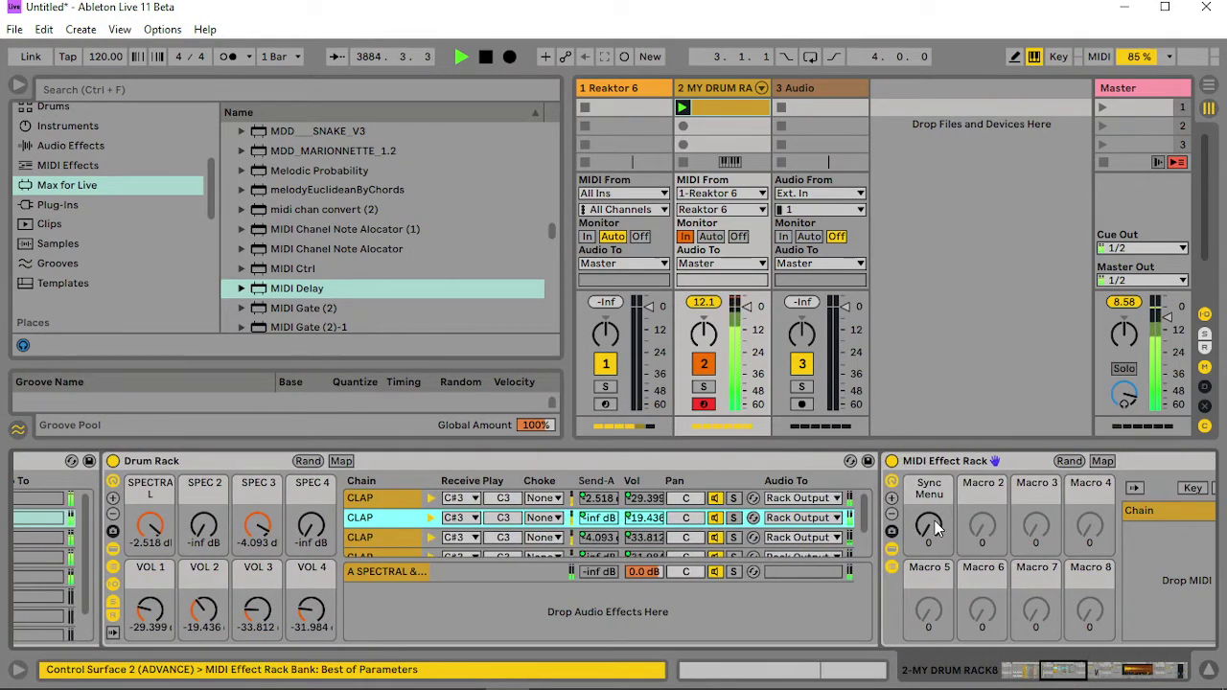
{"action": "left_click_drag", "start_coordinate": [937, 528], "coordinate": [937, 514]}
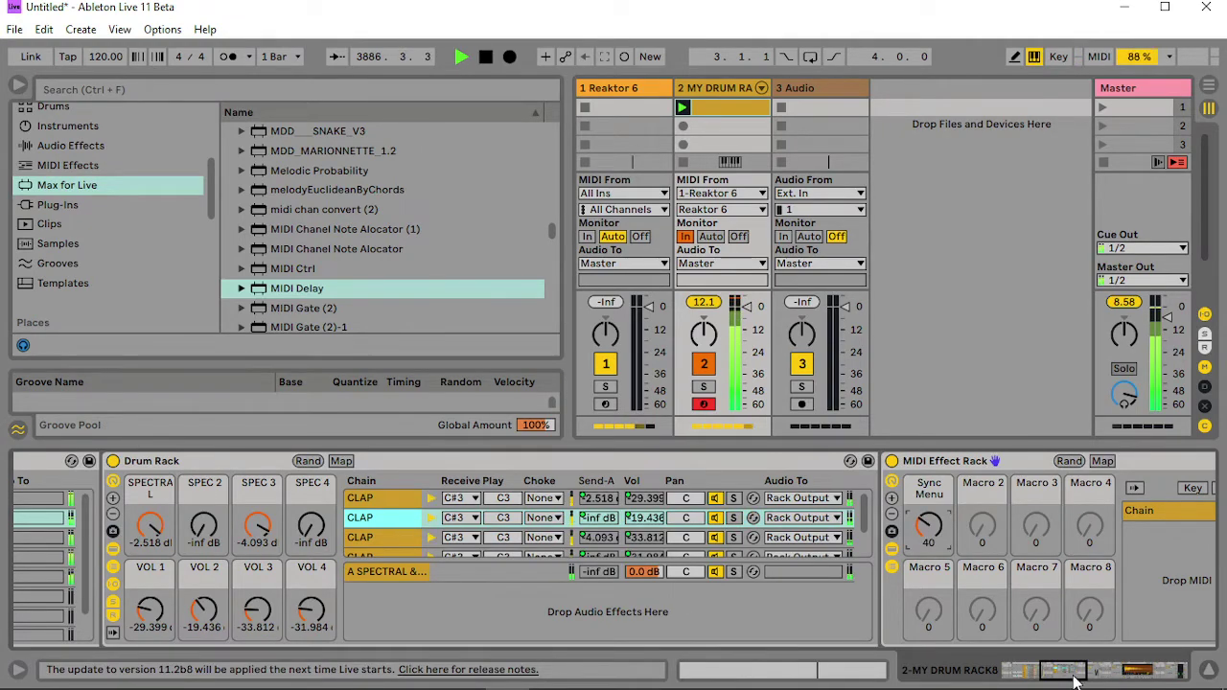
{"action": "left_click_drag", "start_coordinate": [1076, 681], "coordinate": [1091, 679]}
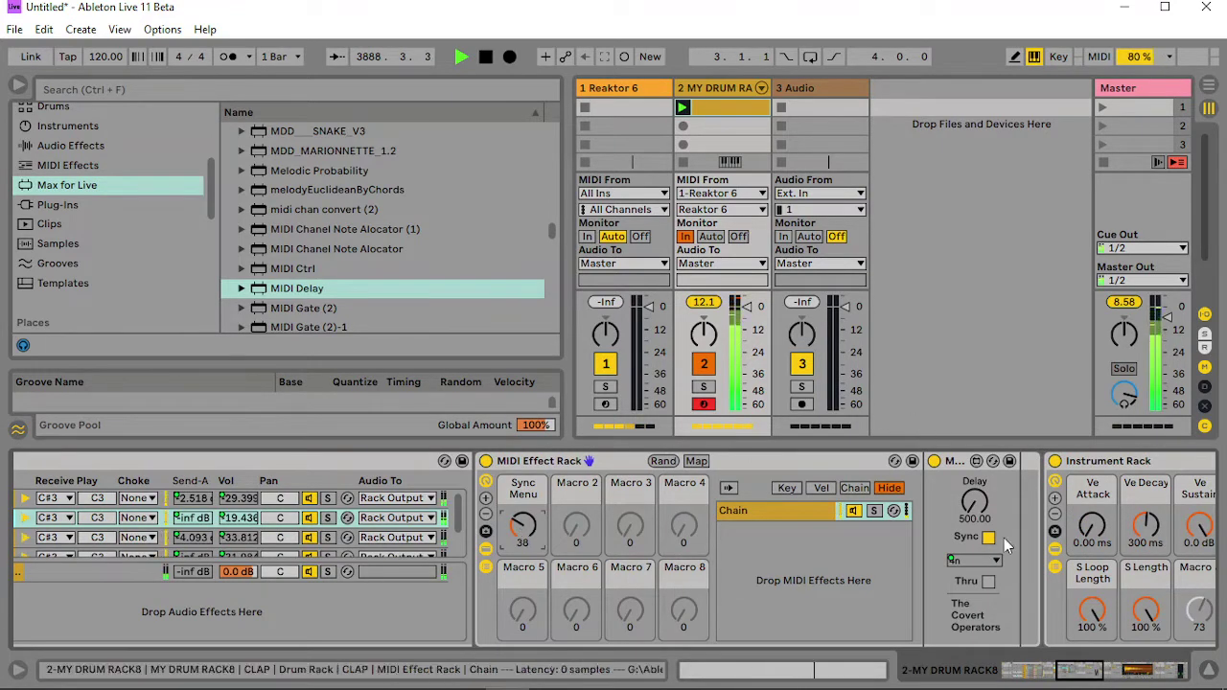
- In the second clap's instrument rack, try a shorter S Length, restore it to 100 %, and reduce Ve Release to about 90.4 ms
{"action": "left_click_drag", "start_coordinate": [1103, 671], "coordinate": [1116, 671]}
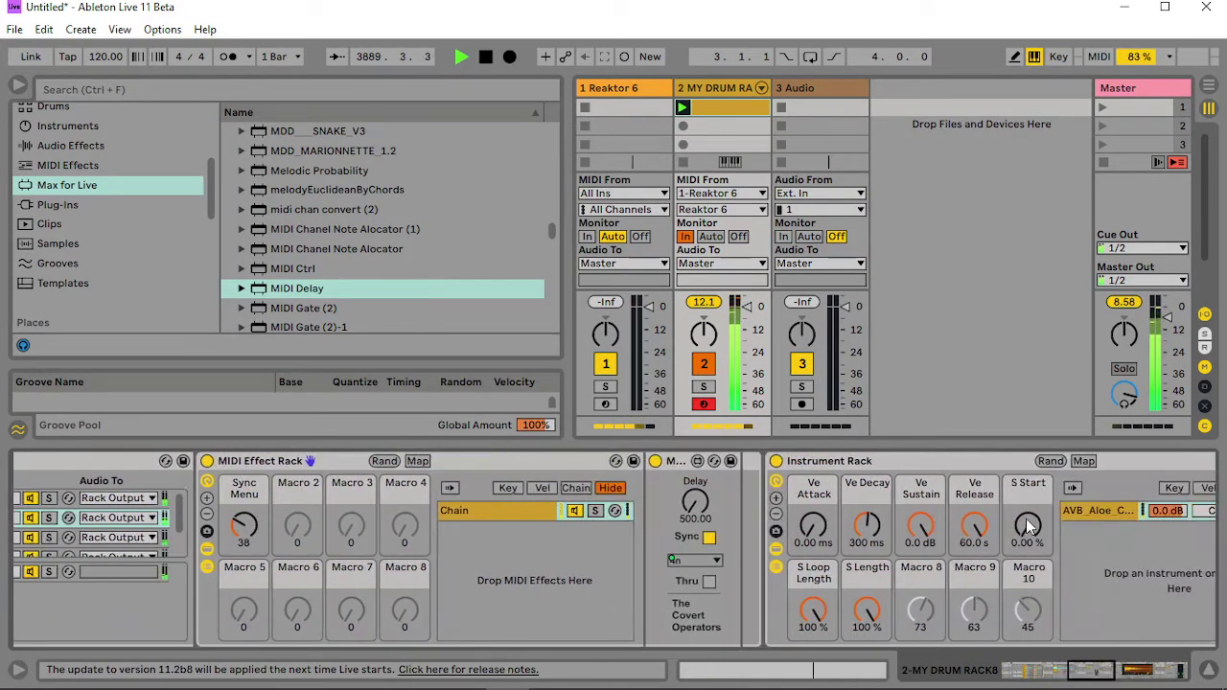
{"action": "left_click_drag", "start_coordinate": [867, 609], "coordinate": [866, 633]}
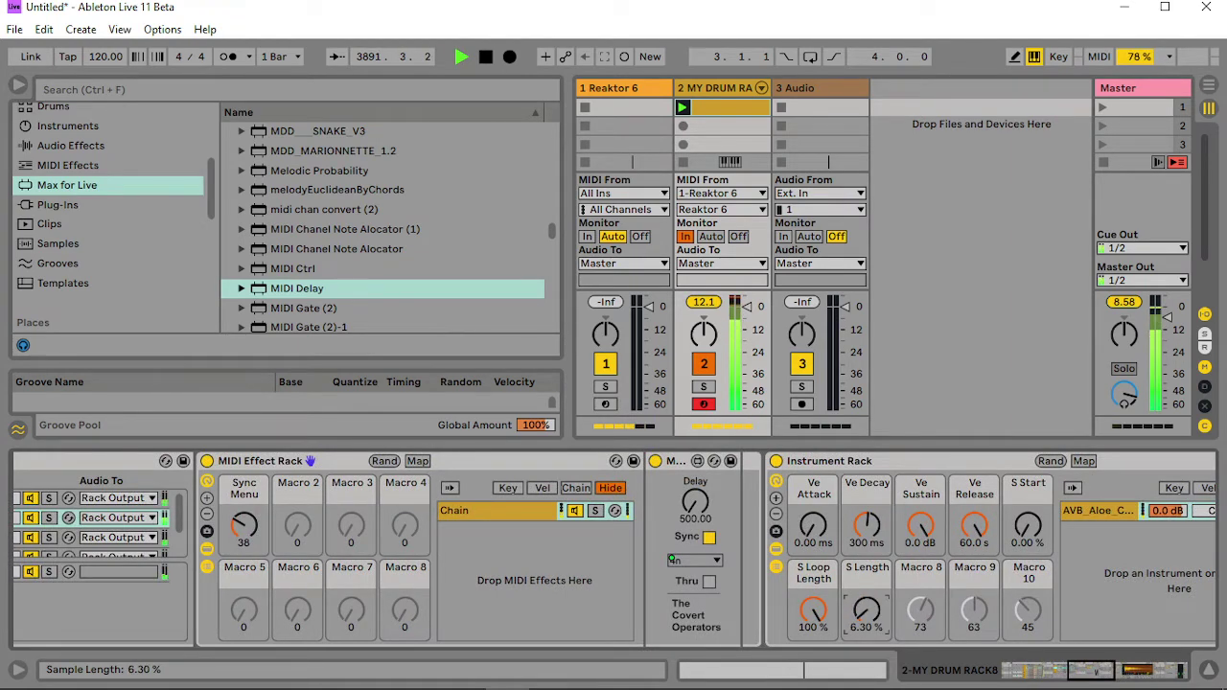
{"action": "left_click_drag", "start_coordinate": [867, 611], "coordinate": [867, 537]}
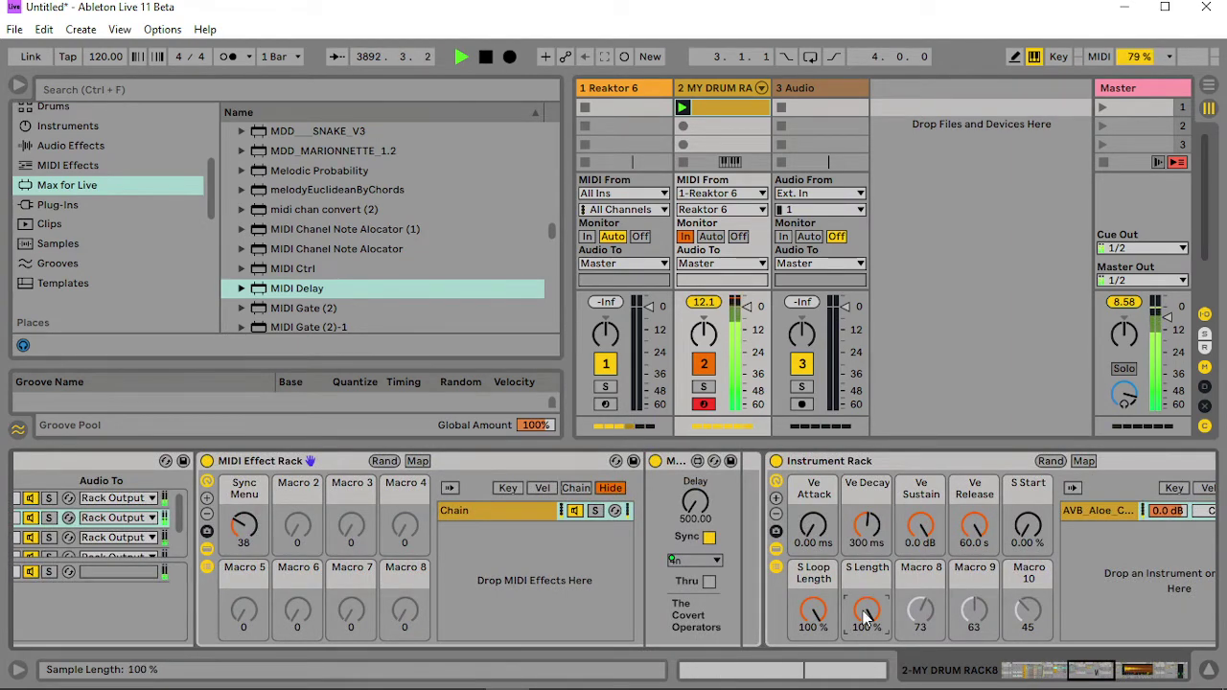
{"action": "left_click_drag", "start_coordinate": [974, 526], "coordinate": [974, 579]}
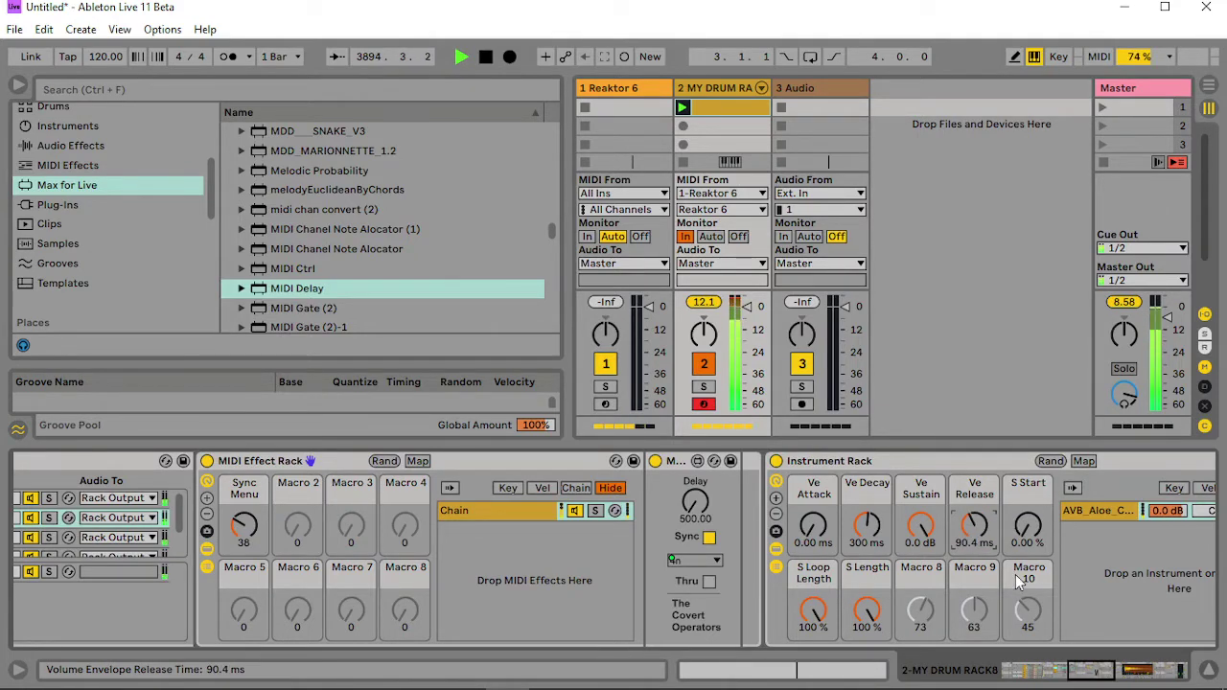
- Rebalance the clap rack with VOL 1 at about -33.8 dB, VOL 2 at -13.5 dB and VOL 3 at -inf dB
{"action": "left_click_drag", "start_coordinate": [1094, 675], "coordinate": [1063, 677]}
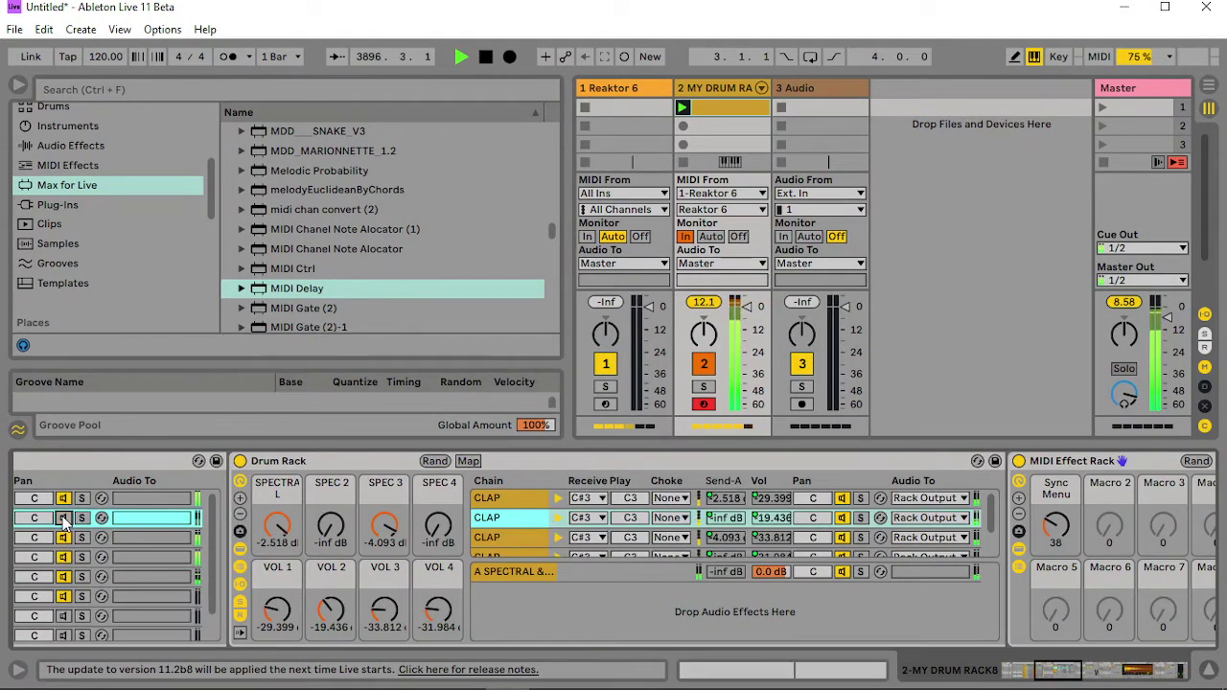
{"action": "left_click", "coordinate": [63, 518]}
{"action": "left_click_drag", "start_coordinate": [278, 611], "coordinate": [278, 661]}
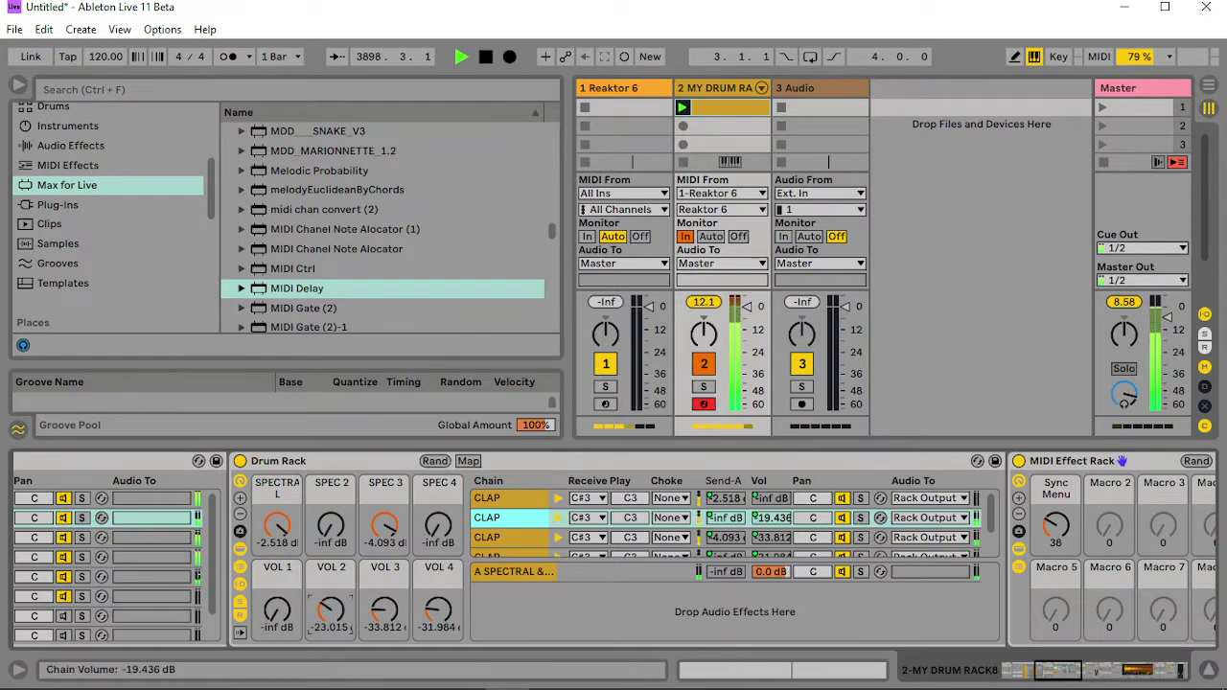
{"action": "left_click_drag", "start_coordinate": [331, 614], "coordinate": [332, 661]}
{"action": "left_click_drag", "start_coordinate": [330, 611], "coordinate": [330, 565]}
{"action": "left_click_drag", "start_coordinate": [385, 611], "coordinate": [384, 661]}
{"action": "mouse_move", "coordinate": [277, 610]}
{"action": "left_mouse_down"}
{"action": "mouse_move", "coordinate": [277, 585]}
{"action": "mouse_move", "coordinate": [277, 628]}
{"action": "left_mouse_up"}
- Select the third clap chain and show its instrument rack and clap sample
{"action": "left_click", "coordinate": [533, 537]}
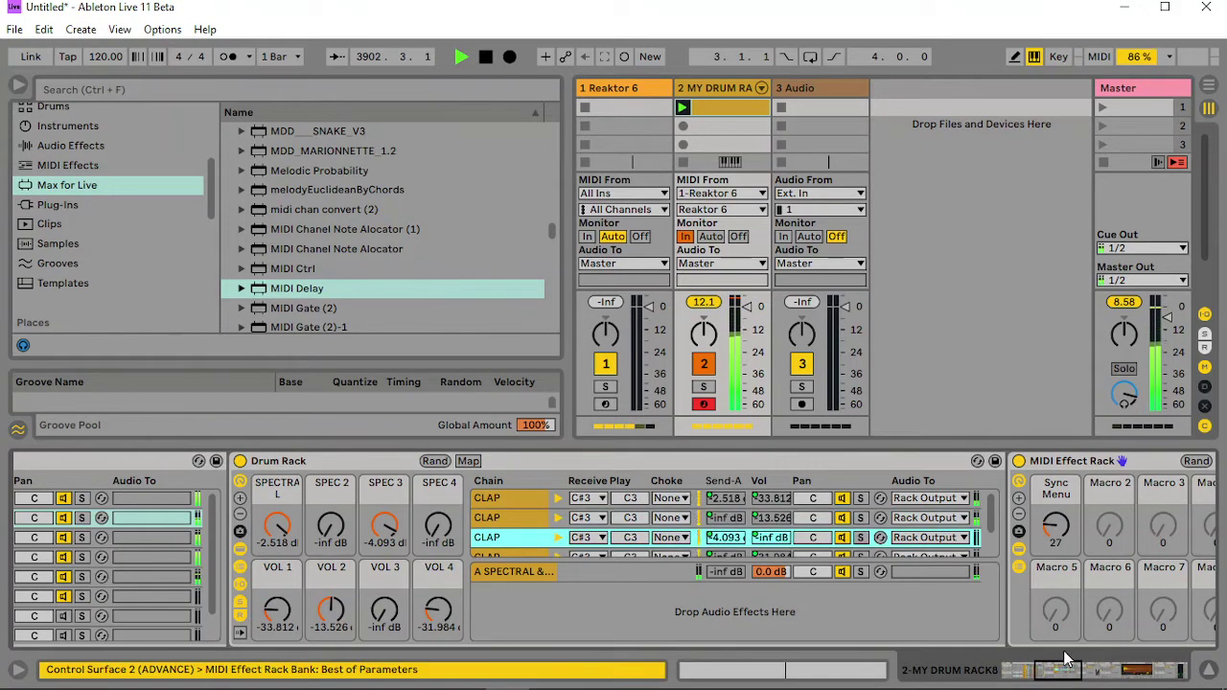
{"action": "left_click_drag", "start_coordinate": [1064, 660], "coordinate": [1114, 671]}
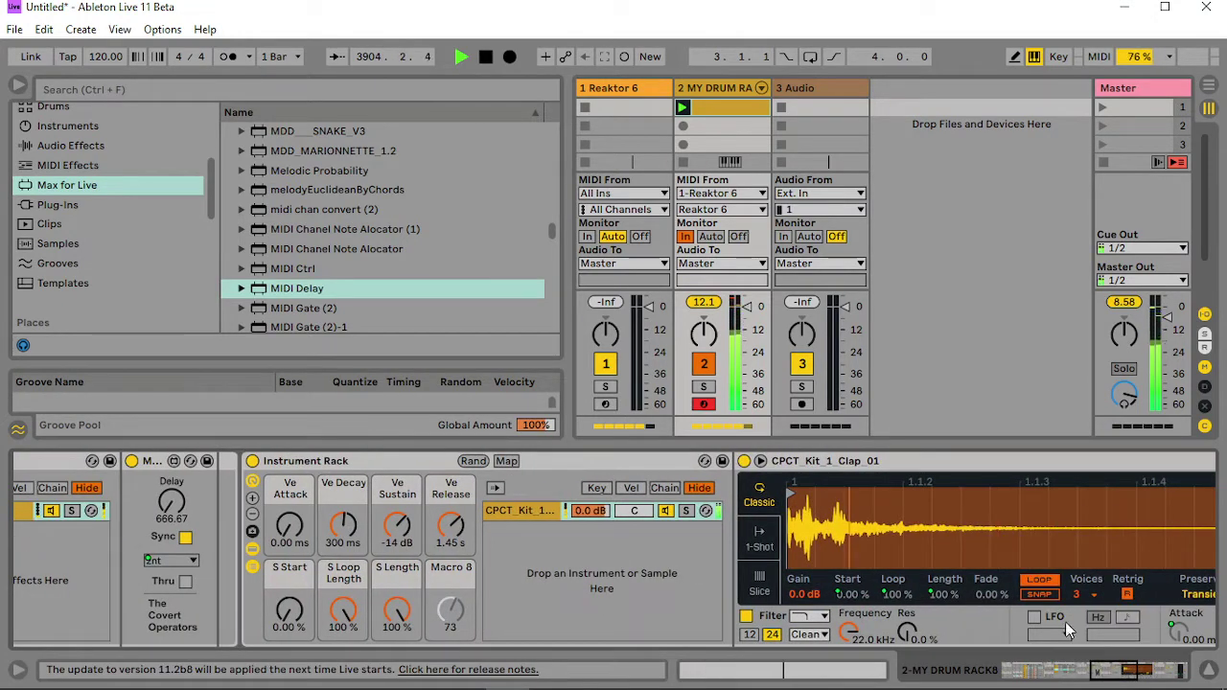
- Replace the third clap's sample with FHP_CLAP5.WAV from the CLAPS folder in SAMPLES ALL
{"action": "scroll", "coordinate": [82, 239], "scroll_direction": "down", "scroll_amount": 2}
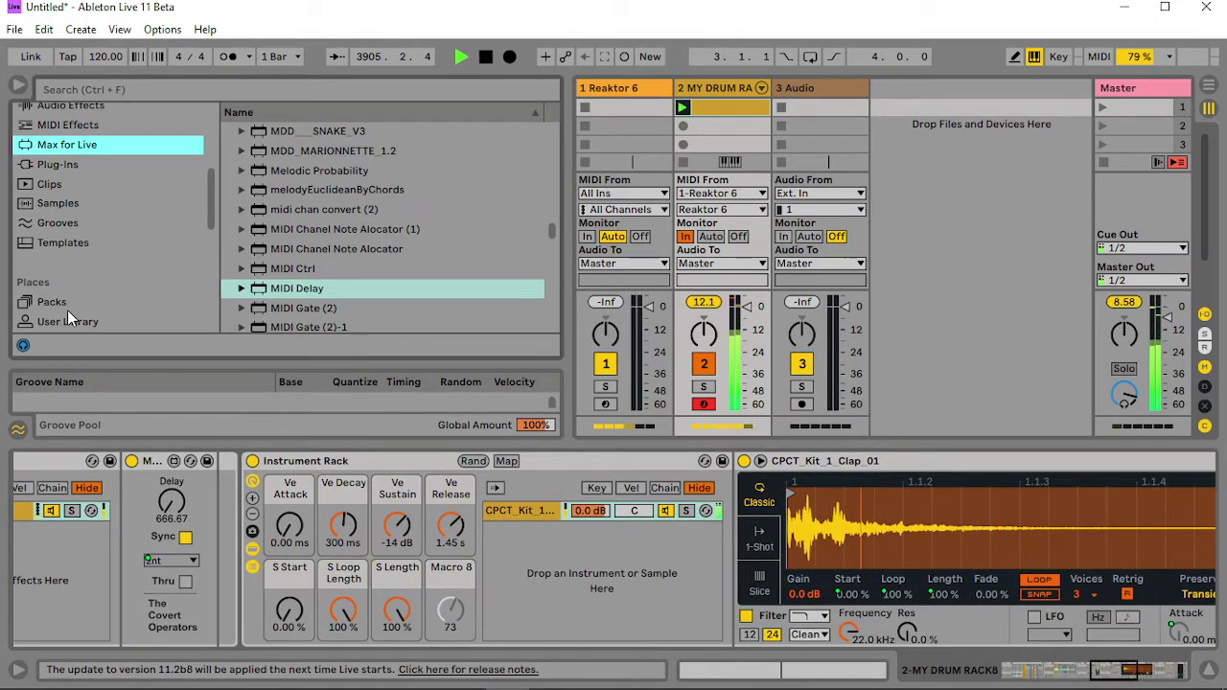
{"action": "scroll", "coordinate": [67, 309], "scroll_direction": "down", "scroll_amount": 3}
{"action": "left_click", "coordinate": [92, 280]}
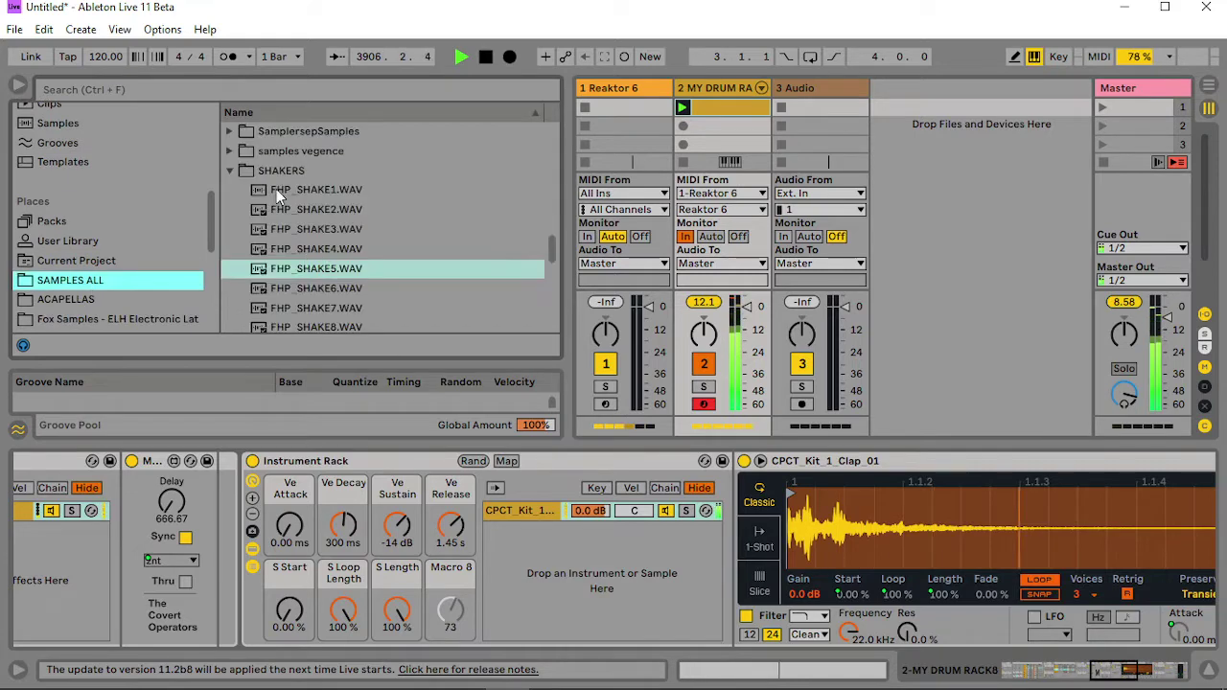
{"action": "left_click", "coordinate": [230, 170]}
{"action": "scroll", "coordinate": [240, 178], "scroll_direction": "up", "scroll_amount": 4}
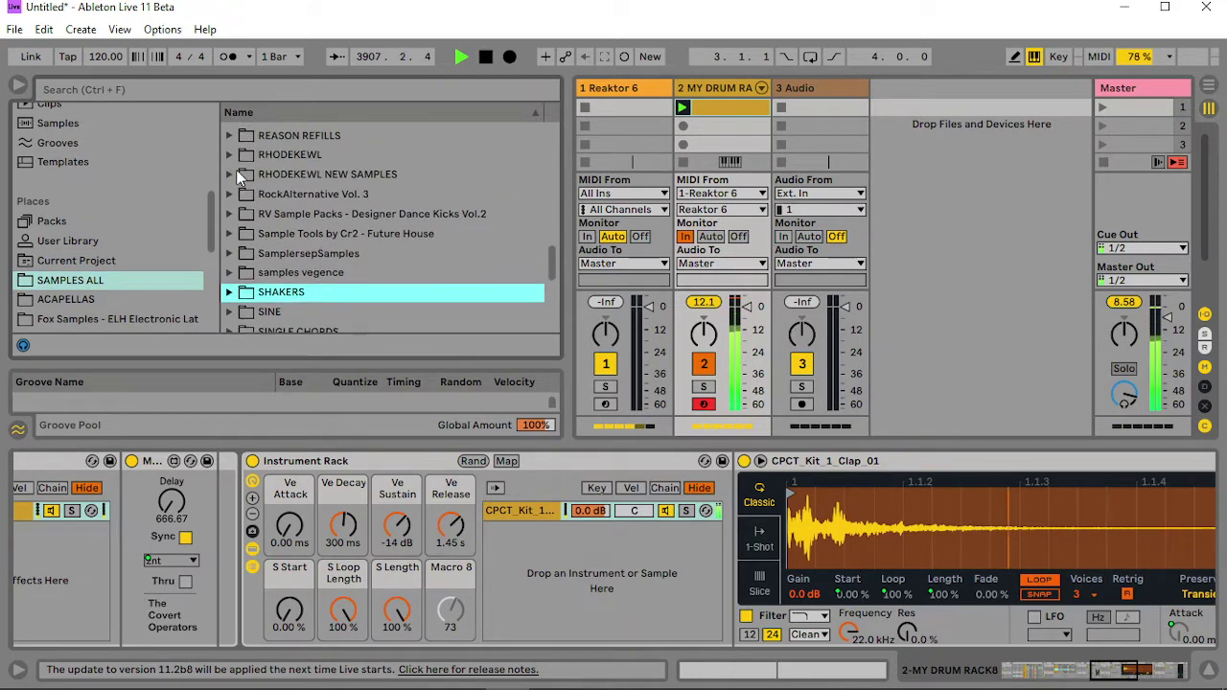
{"action": "scroll", "coordinate": [282, 247], "scroll_direction": "down", "scroll_amount": 4}
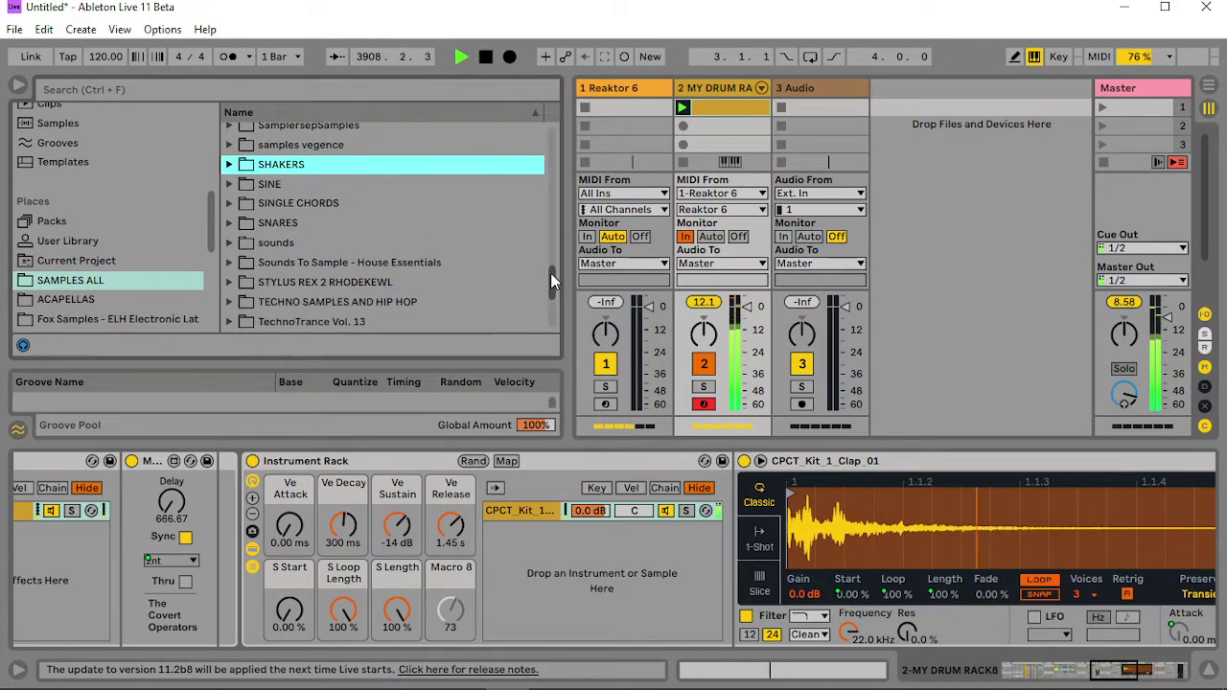
{"action": "left_click_drag", "start_coordinate": [552, 280], "coordinate": [554, 162]}
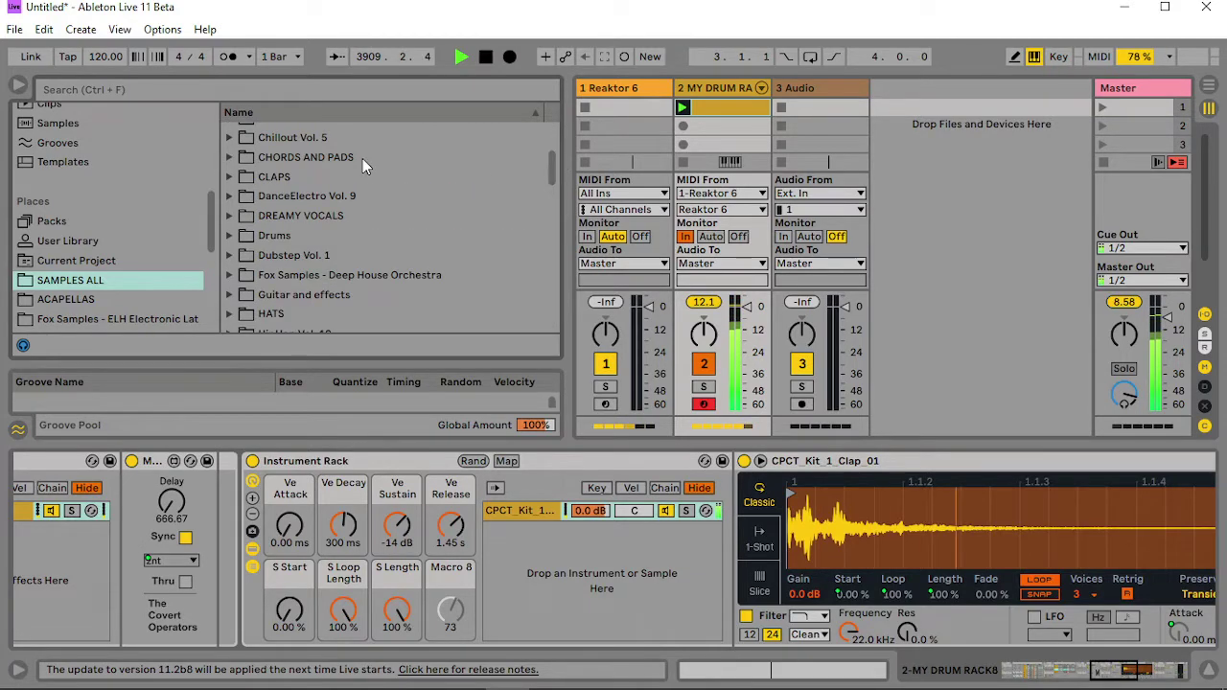
{"action": "left_click", "coordinate": [230, 176]}
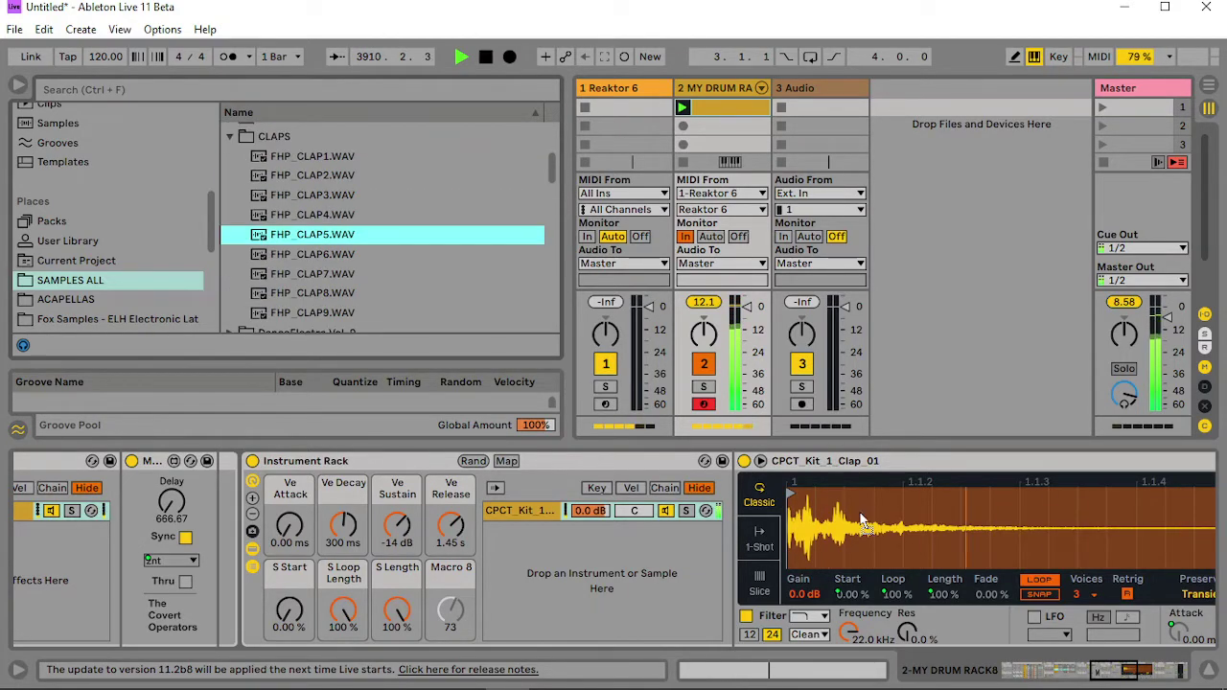
{"action": "left_click_drag", "start_coordinate": [309, 237], "coordinate": [873, 513]}
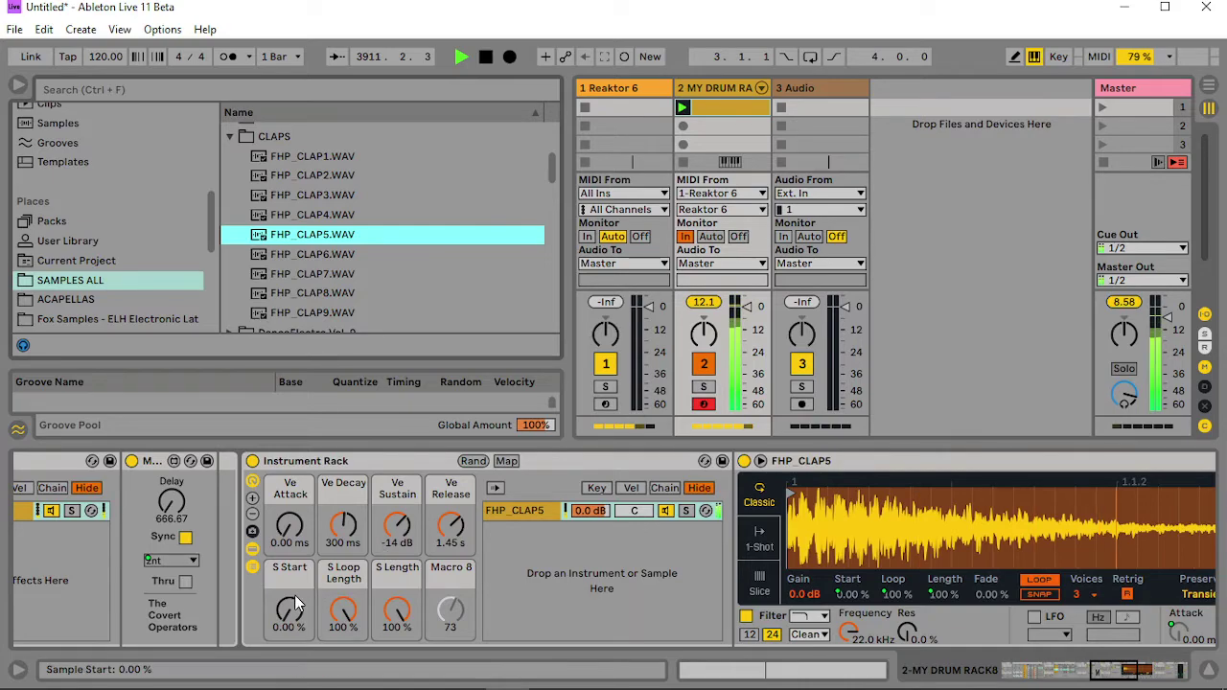
- Raise the clap rack's VOL 3 to about -12.6 dB and shorten the third clap's Ve Release to 49.3 ms
{"action": "left_click_drag", "start_coordinate": [1096, 679], "coordinate": [1061, 681]}
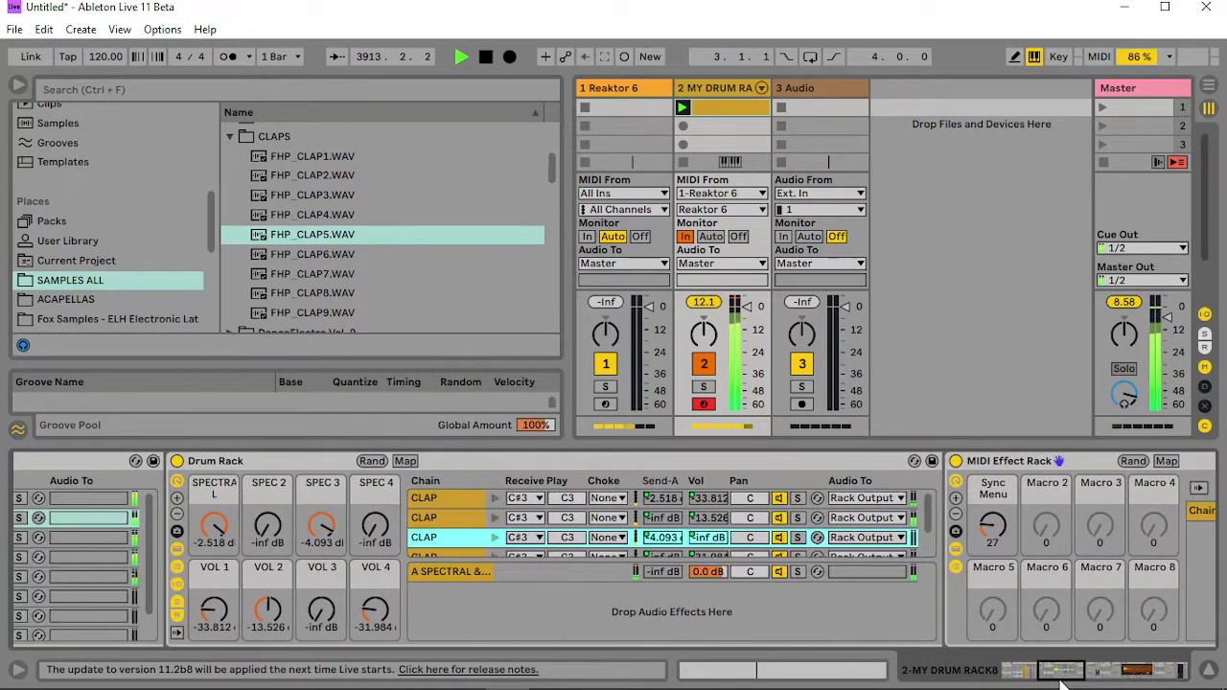
{"action": "mouse_move", "coordinate": [322, 611]}
{"action": "left_mouse_down"}
{"action": "mouse_move", "coordinate": [322, 573]}
{"action": "mouse_move", "coordinate": [322, 587]}
{"action": "left_mouse_up"}
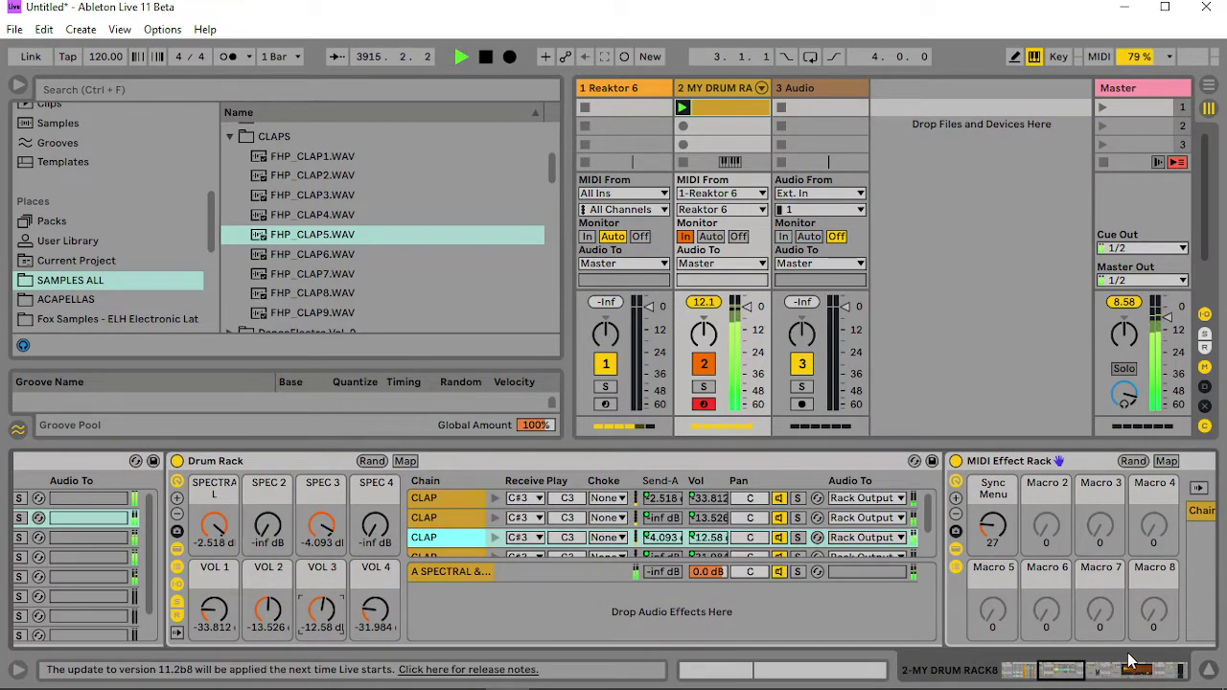
{"action": "left_click_drag", "start_coordinate": [1076, 679], "coordinate": [1118, 679]}
{"action": "left_click_drag", "start_coordinate": [758, 503], "coordinate": [757, 566]}
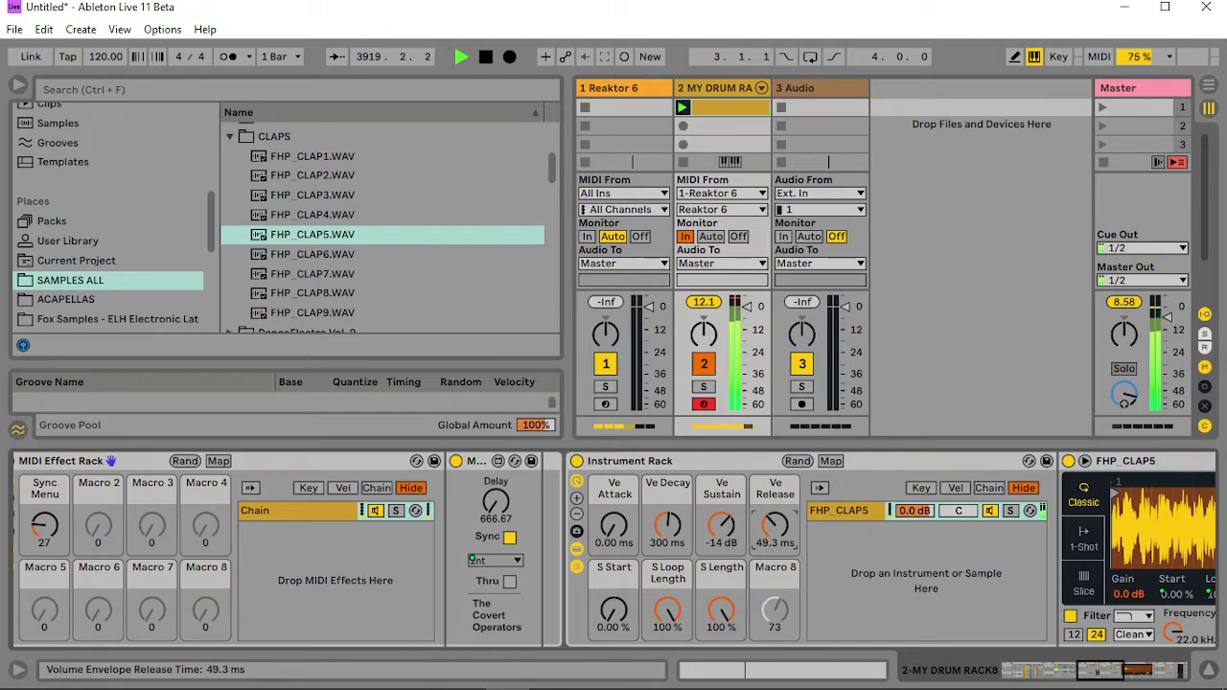
- Add a Glue Compressor at the end of the third clap's chain with Threshold about -2.5 dB and Makeup about 2.2 dB
{"action": "left_click_drag", "start_coordinate": [1096, 671], "coordinate": [1181, 670]}
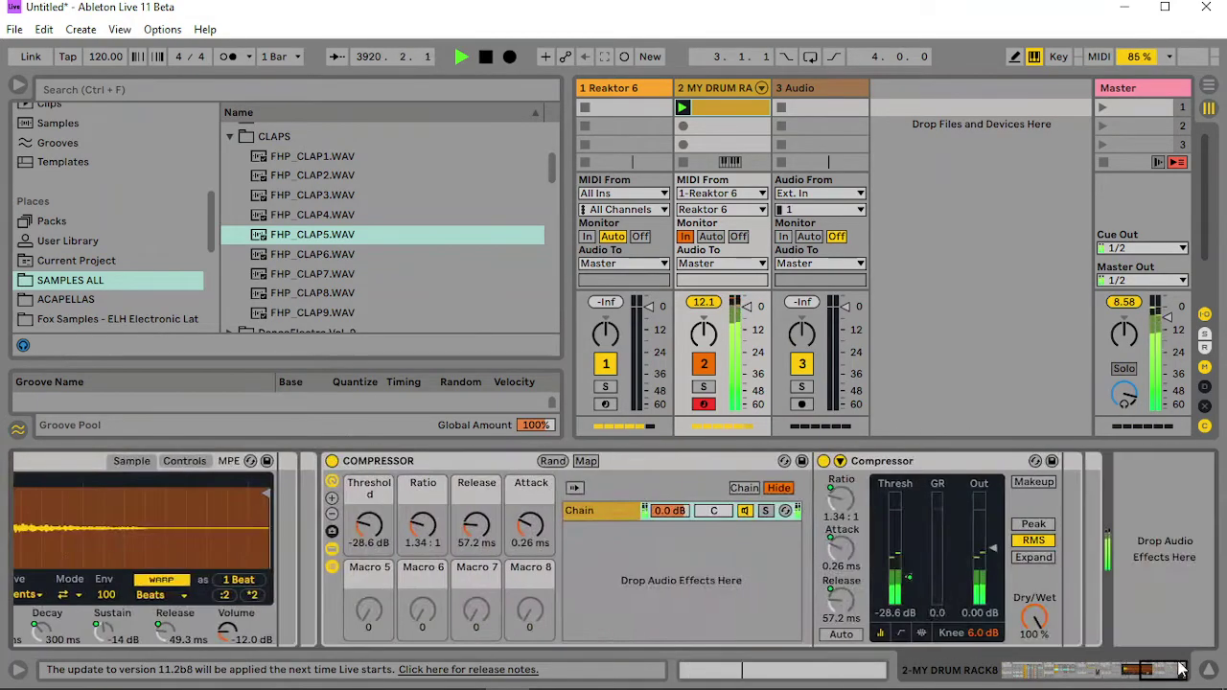
{"action": "scroll", "coordinate": [116, 180], "scroll_direction": "up", "scroll_amount": 5}
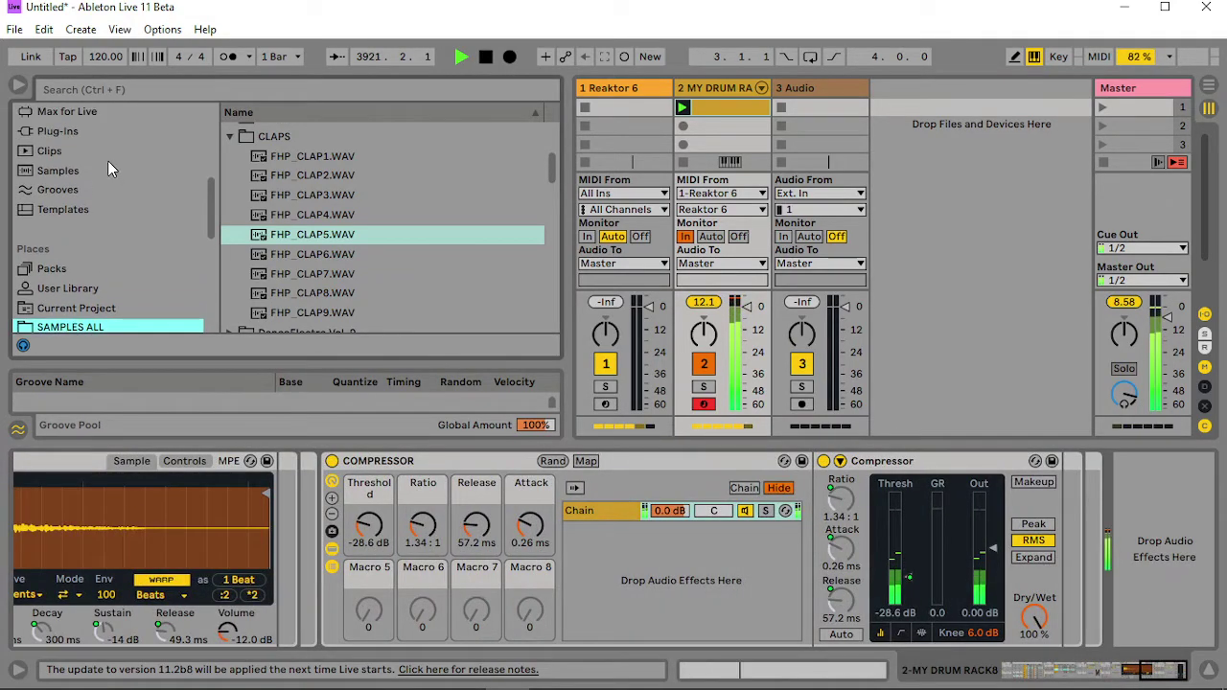
{"action": "left_click", "coordinate": [76, 133]}
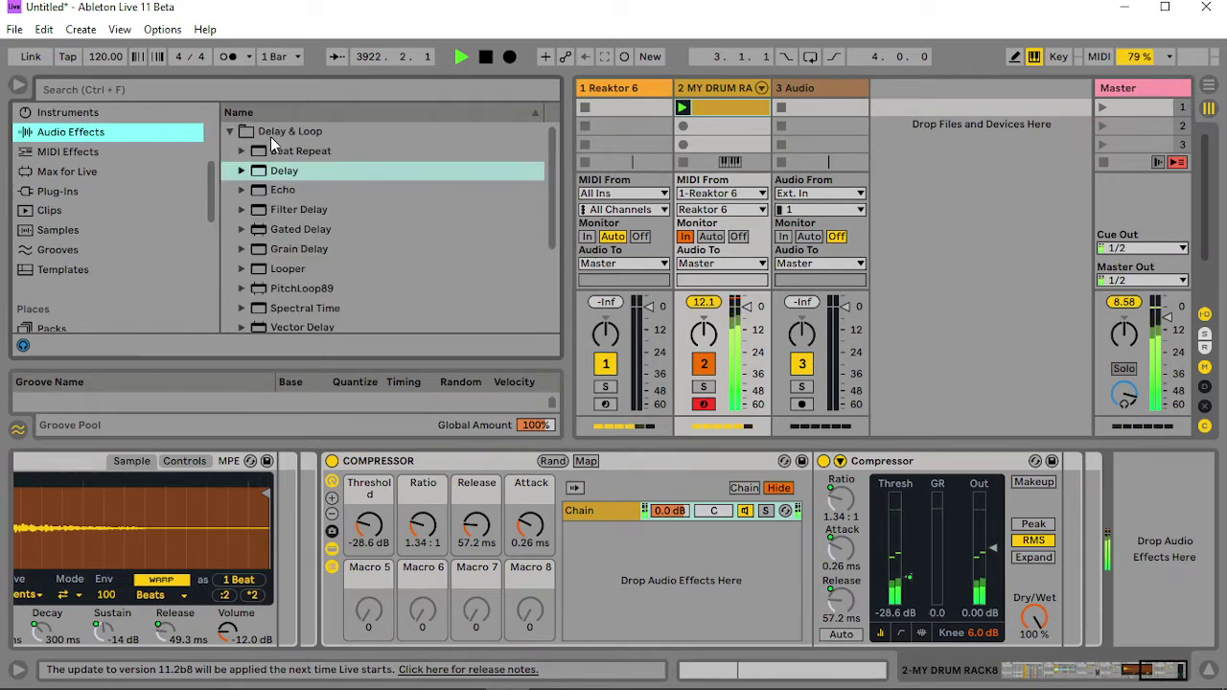
{"action": "left_click", "coordinate": [229, 131]}
{"action": "left_click", "coordinate": [229, 170]}
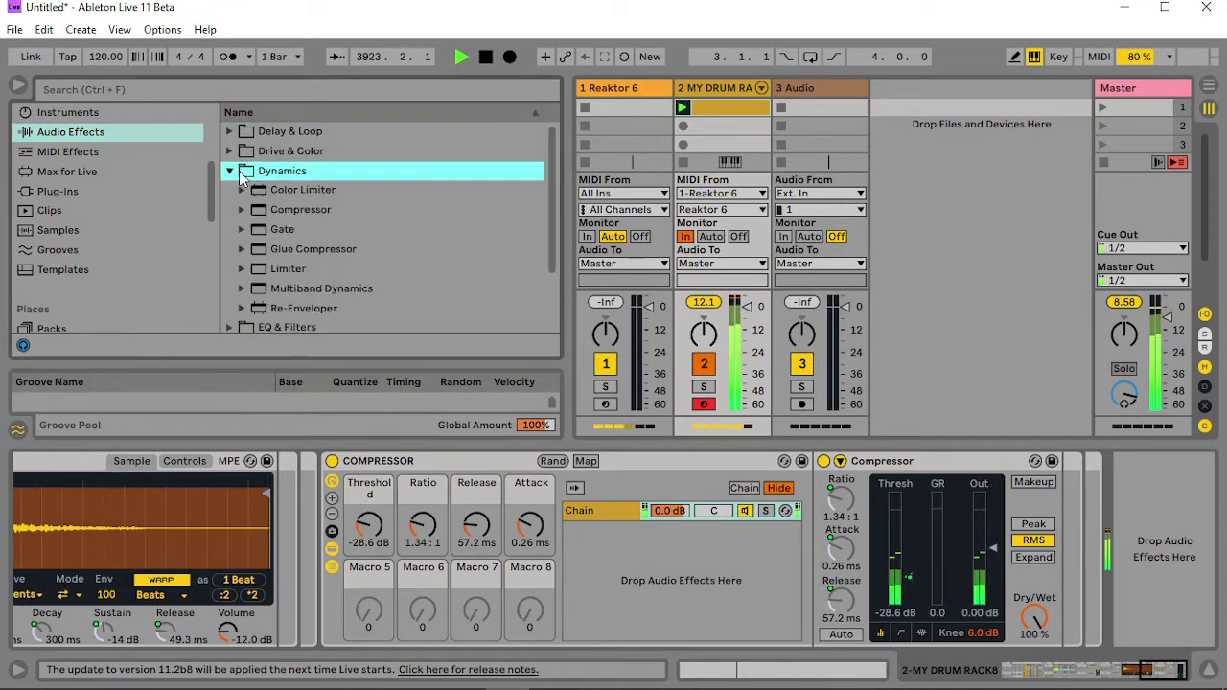
{"action": "left_click_drag", "start_coordinate": [324, 249], "coordinate": [1158, 508]}
{"action": "left_click", "coordinate": [1173, 497]}
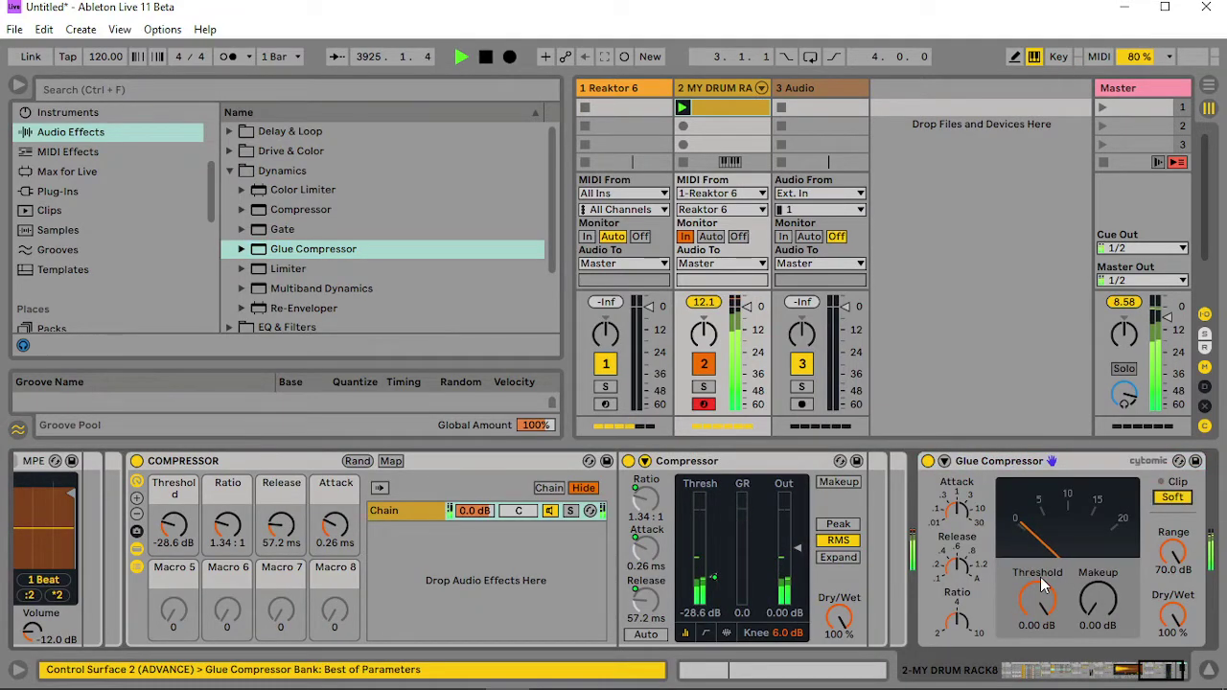
{"action": "left_click_drag", "start_coordinate": [1036, 600], "coordinate": [1098, 595]}
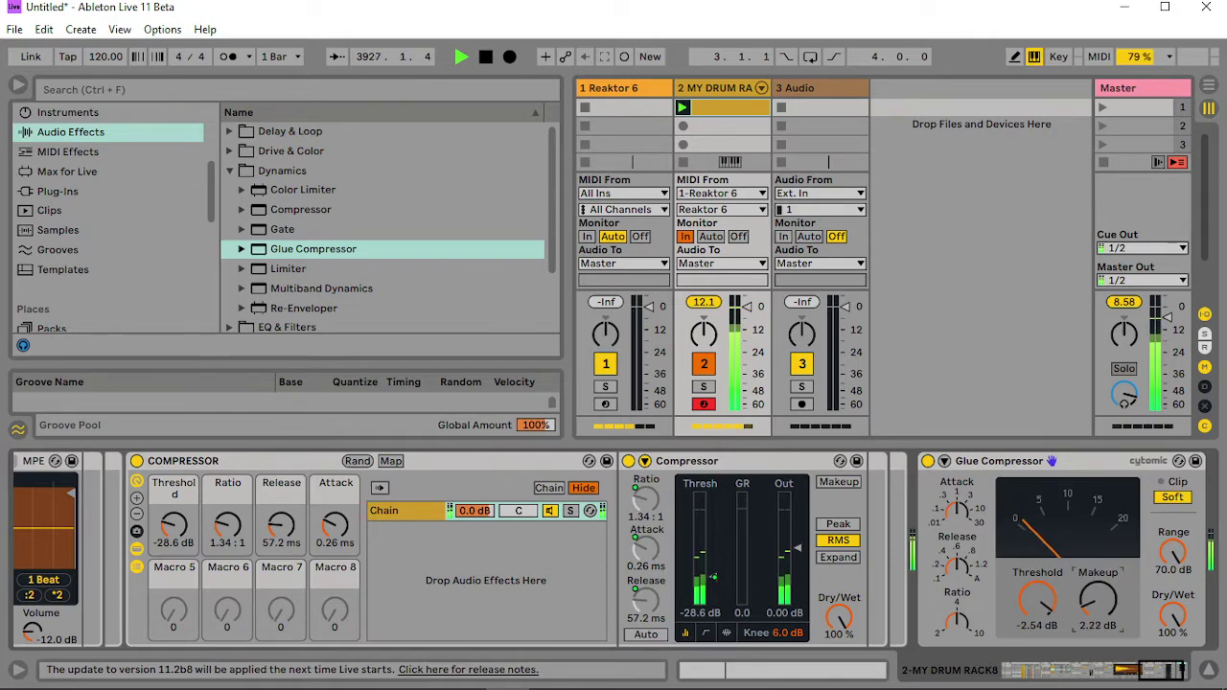
- Select the KICK chain, then lower its VOL 4 to about -20.8 dB and raise REVERB 3 to 0 dB
{"action": "left_click_drag", "start_coordinate": [1175, 677], "coordinate": [990, 641]}
{"action": "left_click", "coordinate": [537, 499]}
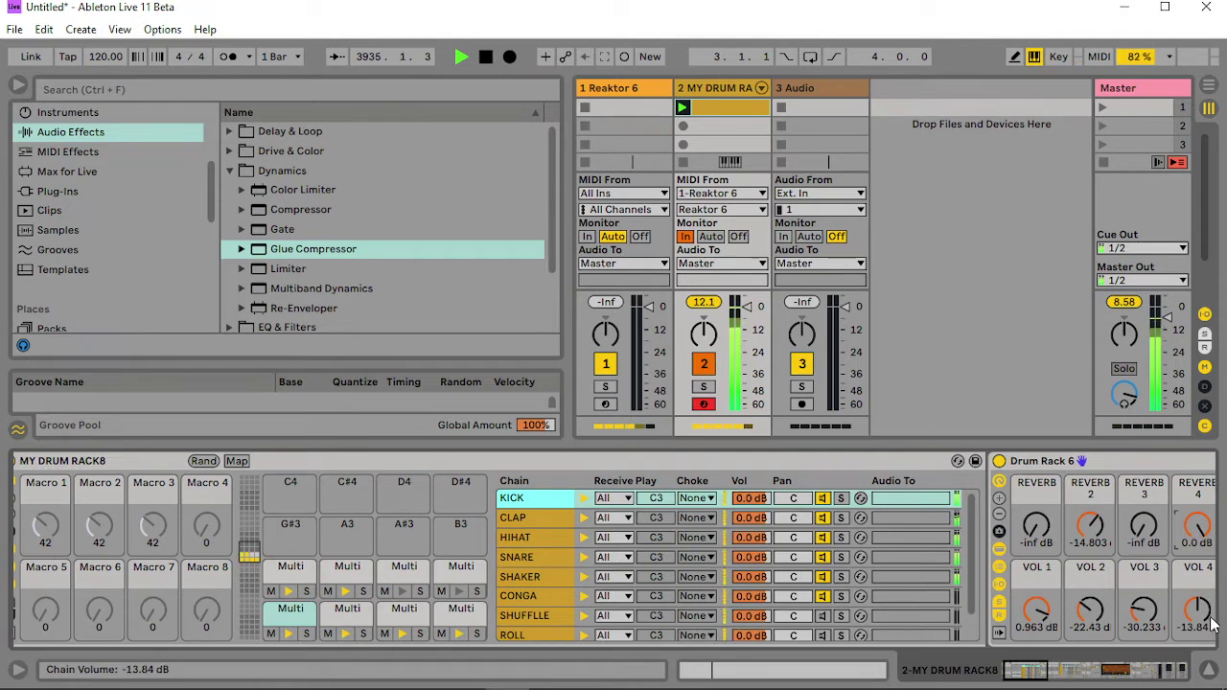
{"action": "left_click_drag", "start_coordinate": [1200, 621], "coordinate": [1200, 640]}
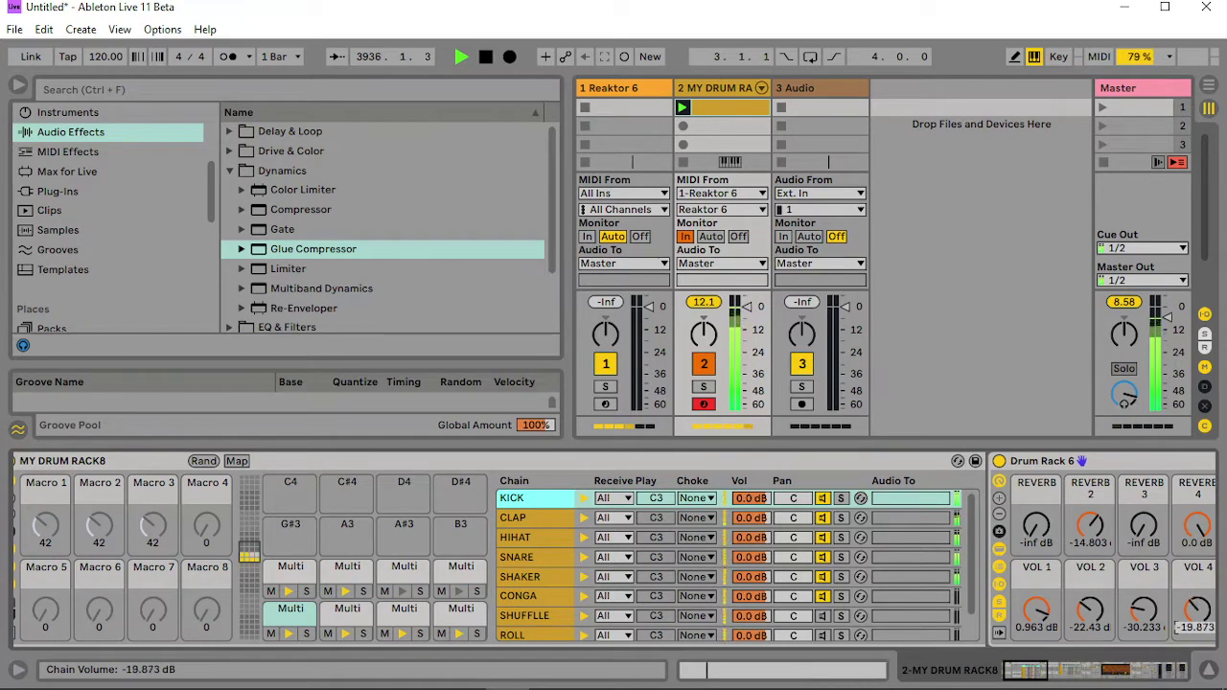
{"action": "left_click_drag", "start_coordinate": [1143, 610], "coordinate": [1143, 625]}
{"action": "left_click_drag", "start_coordinate": [1142, 524], "coordinate": [1142, 428]}
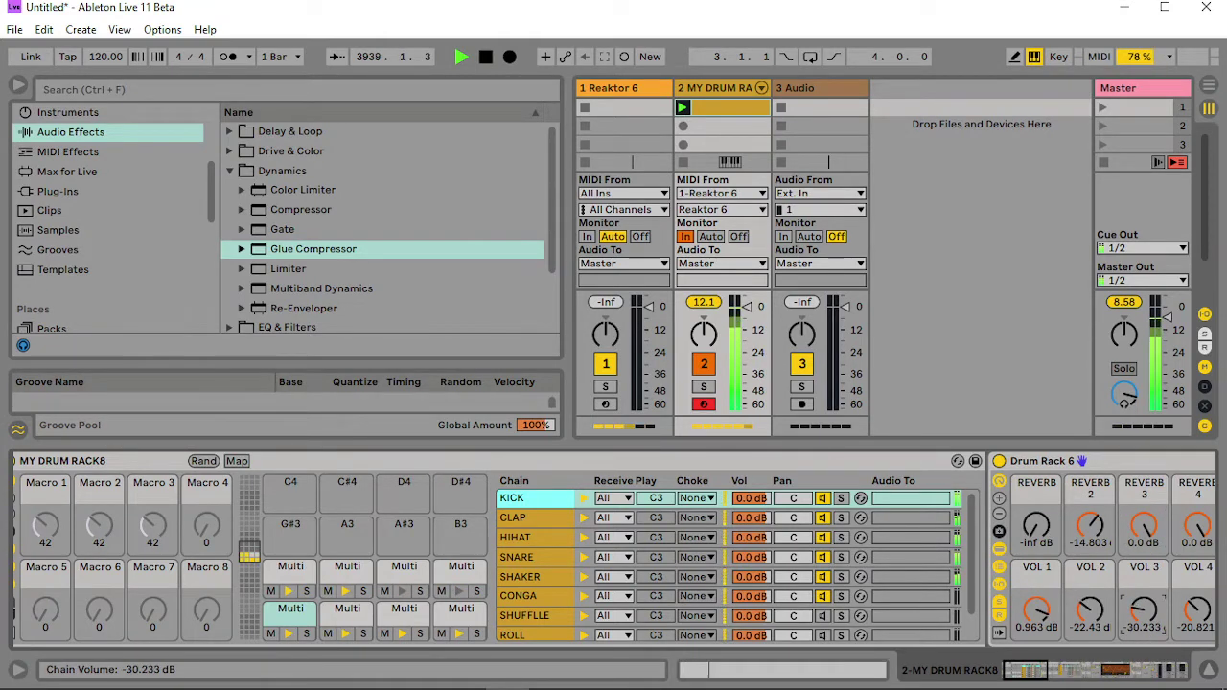
- Rebalance the kick rack with VOL 1 about -19.9 dB, VOL 2 -20.3 dB, VOL 3 -32.9 dB, REVERB 2 -23.6 dB and REVERB 3 -51.7 dB
{"action": "left_click_drag", "start_coordinate": [1090, 610], "coordinate": [1153, 624]}
{"action": "left_click_drag", "start_coordinate": [1071, 534], "coordinate": [1072, 537]}
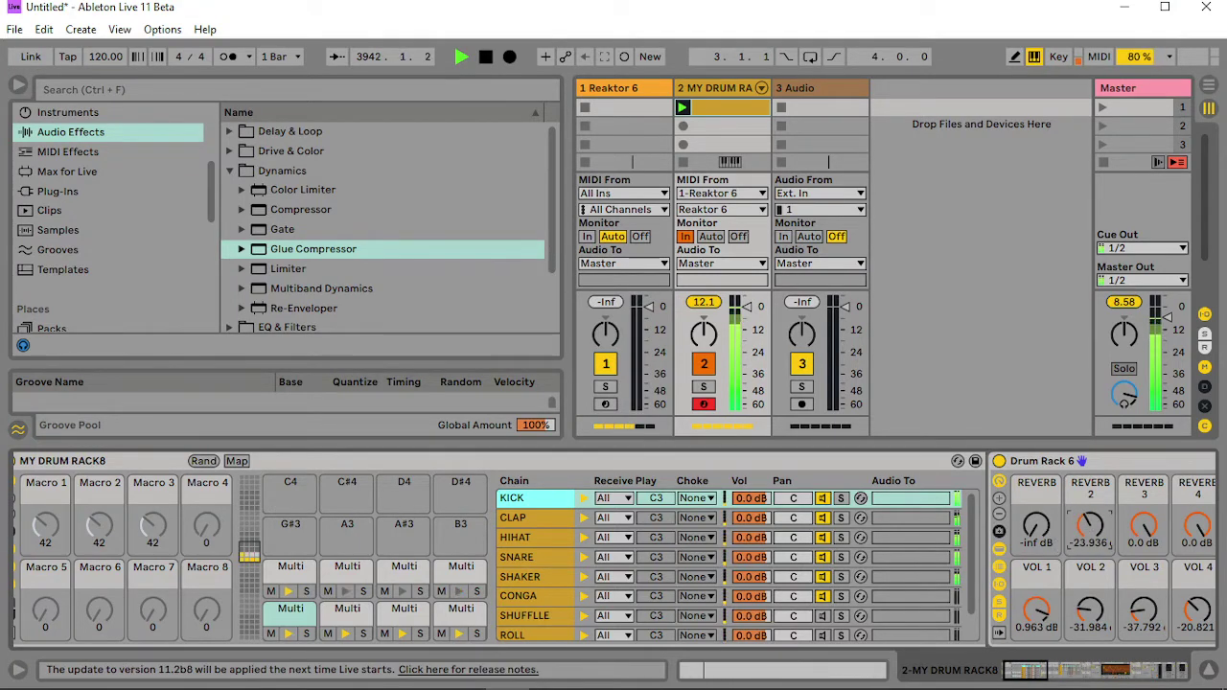
{"action": "left_click_drag", "start_coordinate": [1035, 610], "coordinate": [1144, 604]}
{"action": "left_click_drag", "start_coordinate": [1144, 526], "coordinate": [1145, 538]}
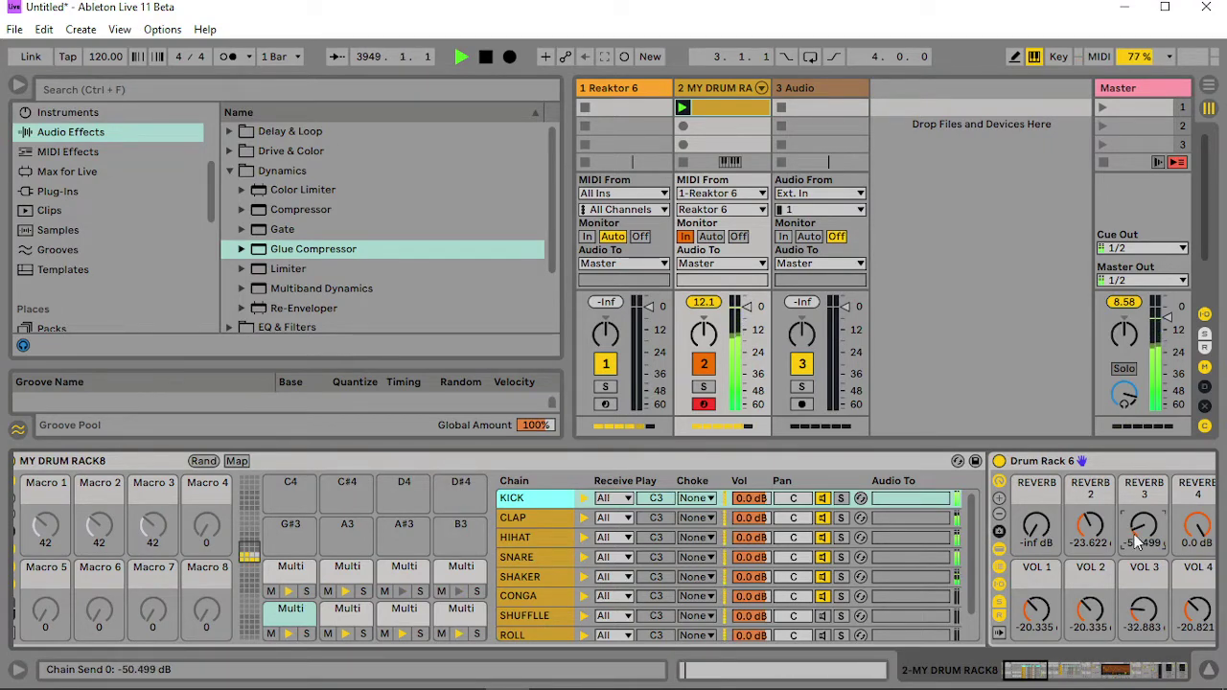
{"action": "left_click_drag", "start_coordinate": [1037, 610], "coordinate": [1036, 608]}
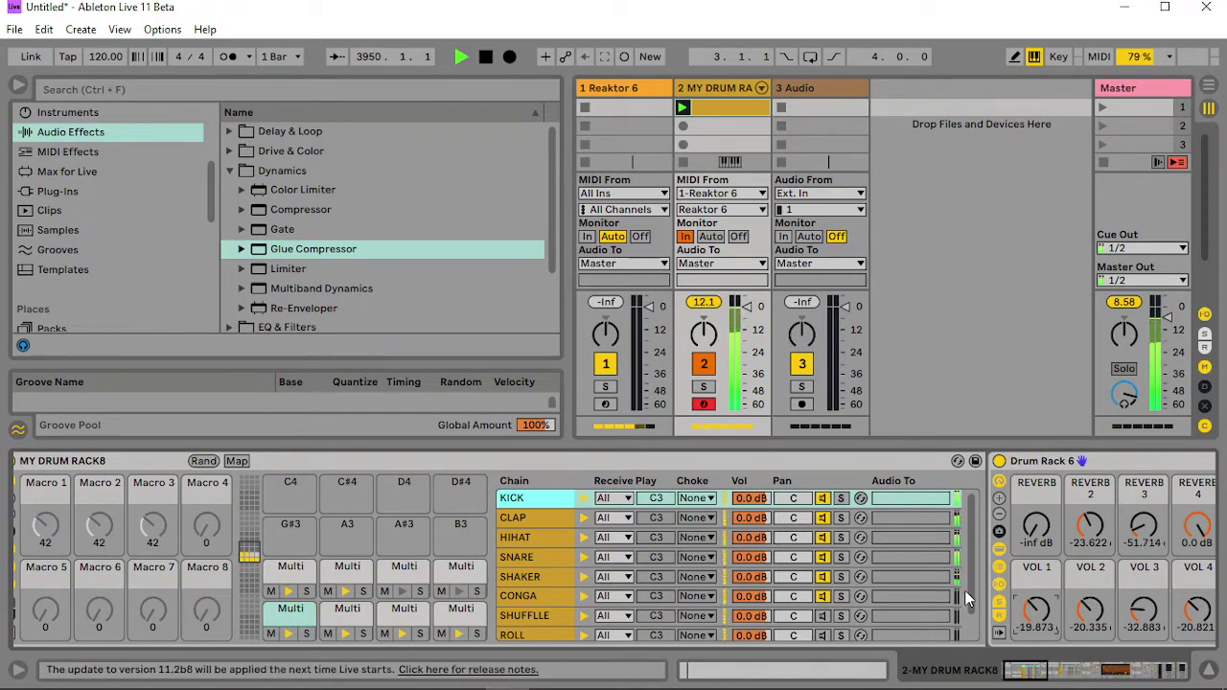
- Select the CONGA chain, then raise its VOL 2 to about -5 dB and SEND 2 to 0 dB
{"action": "left_click", "coordinate": [531, 594]}
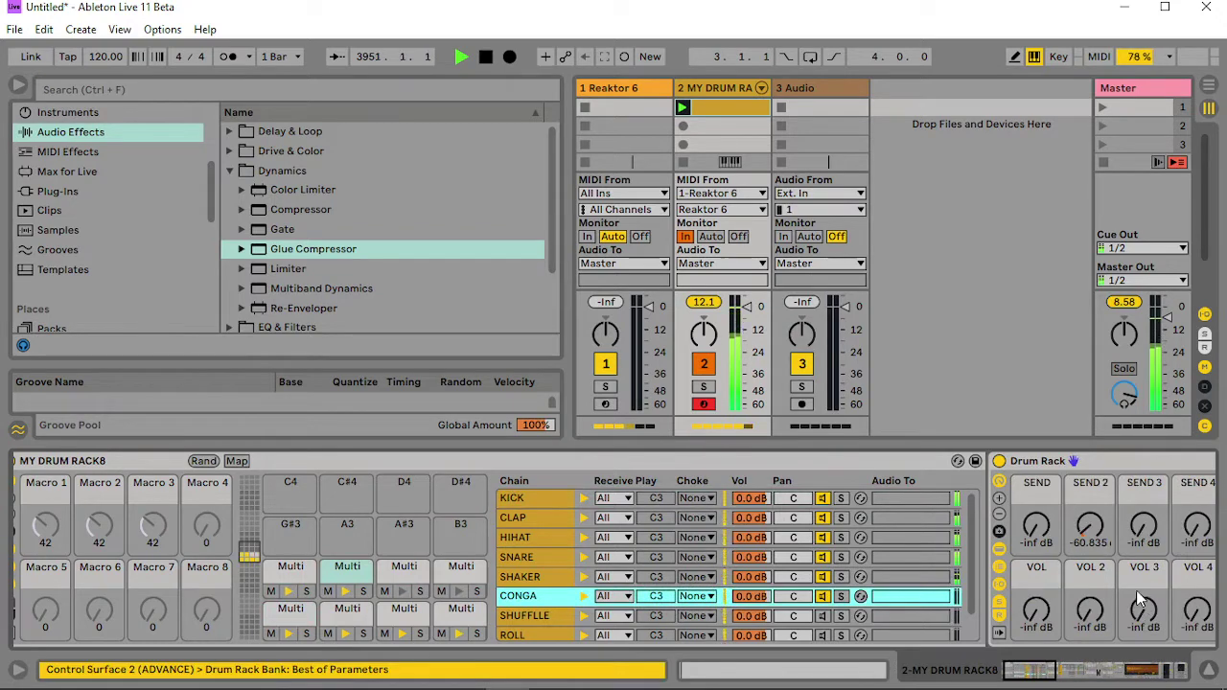
{"action": "left_click_drag", "start_coordinate": [1090, 610], "coordinate": [1090, 591]}
{"action": "left_click_drag", "start_coordinate": [1091, 518], "coordinate": [1091, 441]}
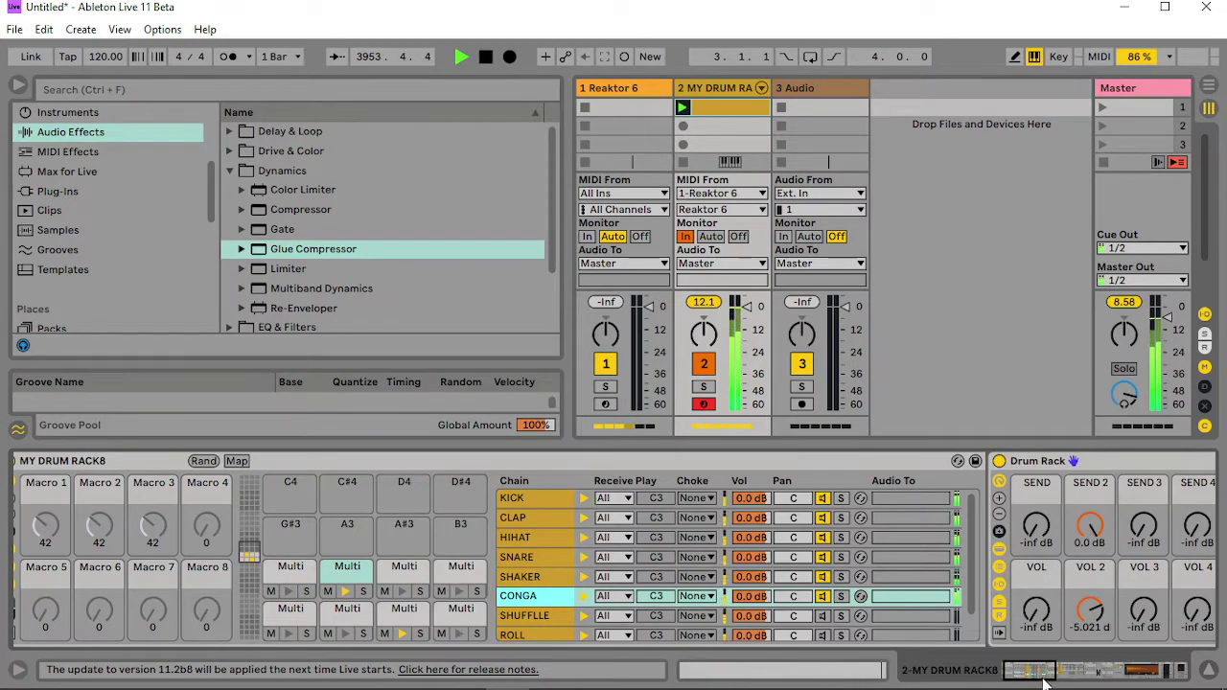
- Check the conga rack's two return chains and map Send-B of the first three conga chains to Macros 9, 10 and 11
{"action": "left_click_drag", "start_coordinate": [1048, 681], "coordinate": [1080, 677]}
{"action": "left_click", "coordinate": [511, 573]}
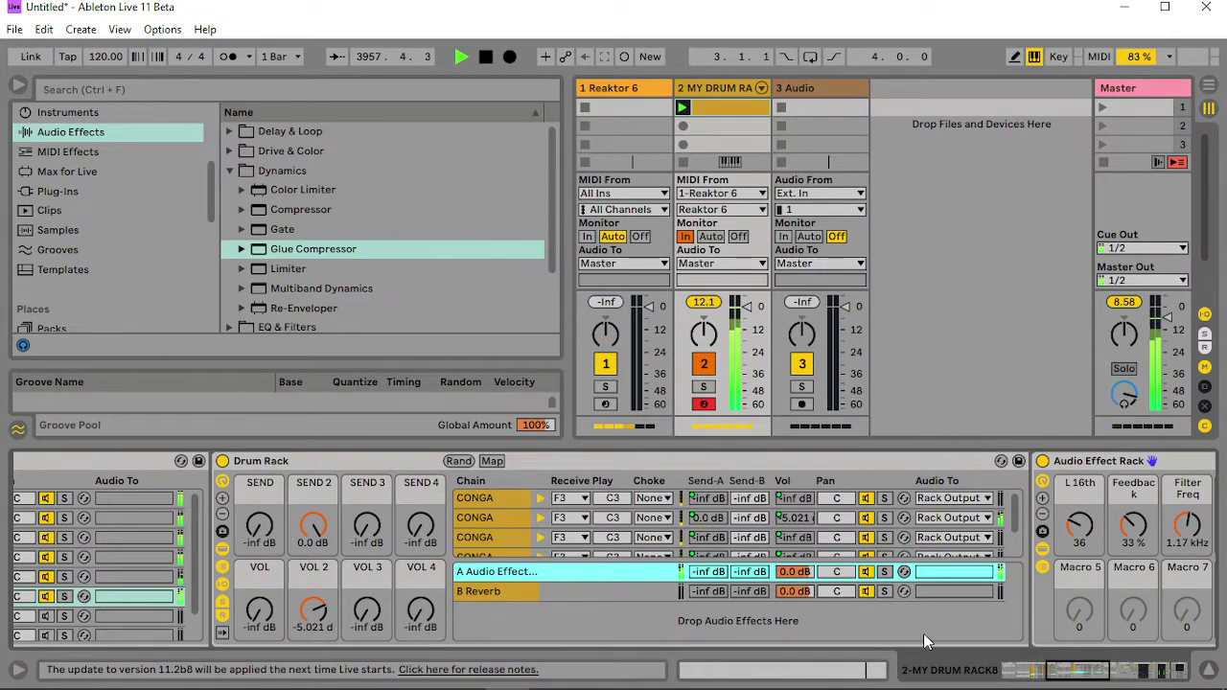
{"action": "left_click", "coordinate": [511, 589]}
{"action": "right_click", "coordinate": [746, 497]}
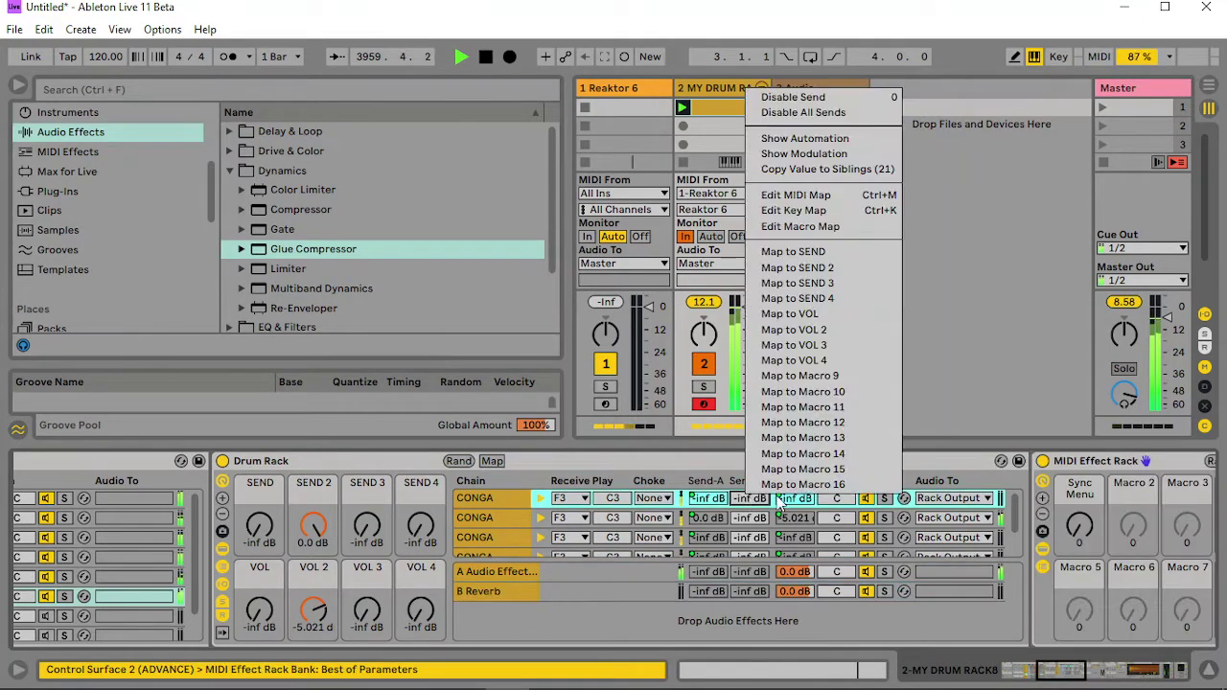
{"action": "left_click", "coordinate": [842, 379]}
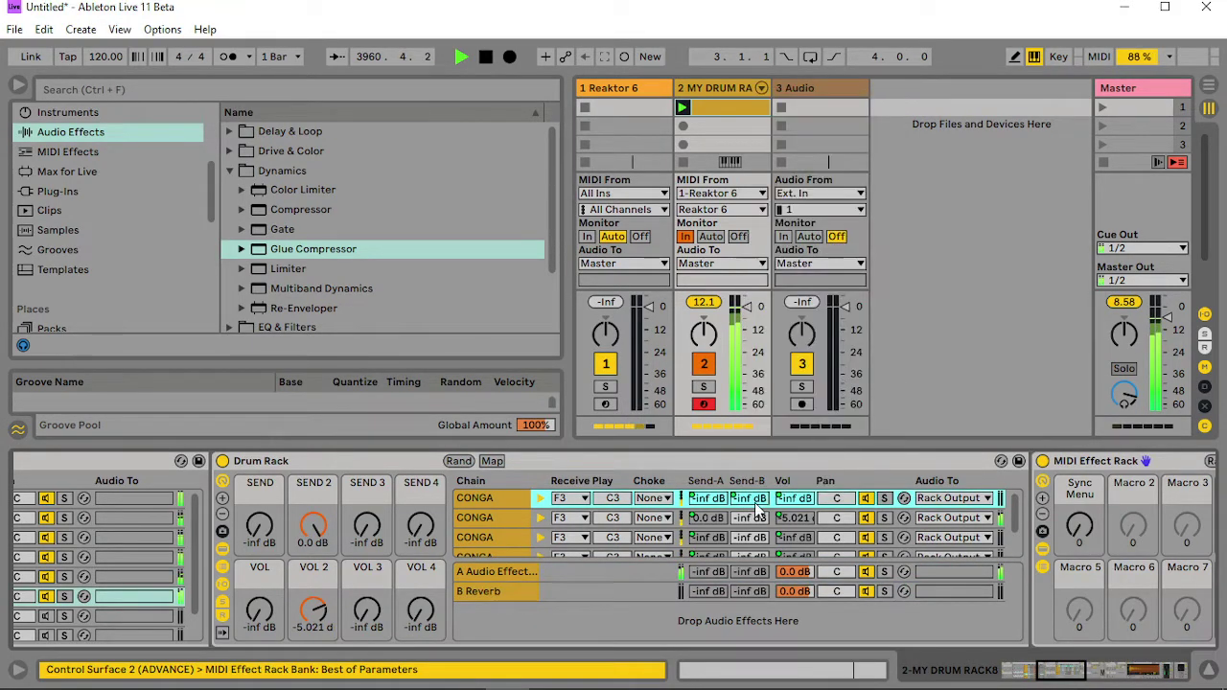
{"action": "right_click", "coordinate": [746, 518]}
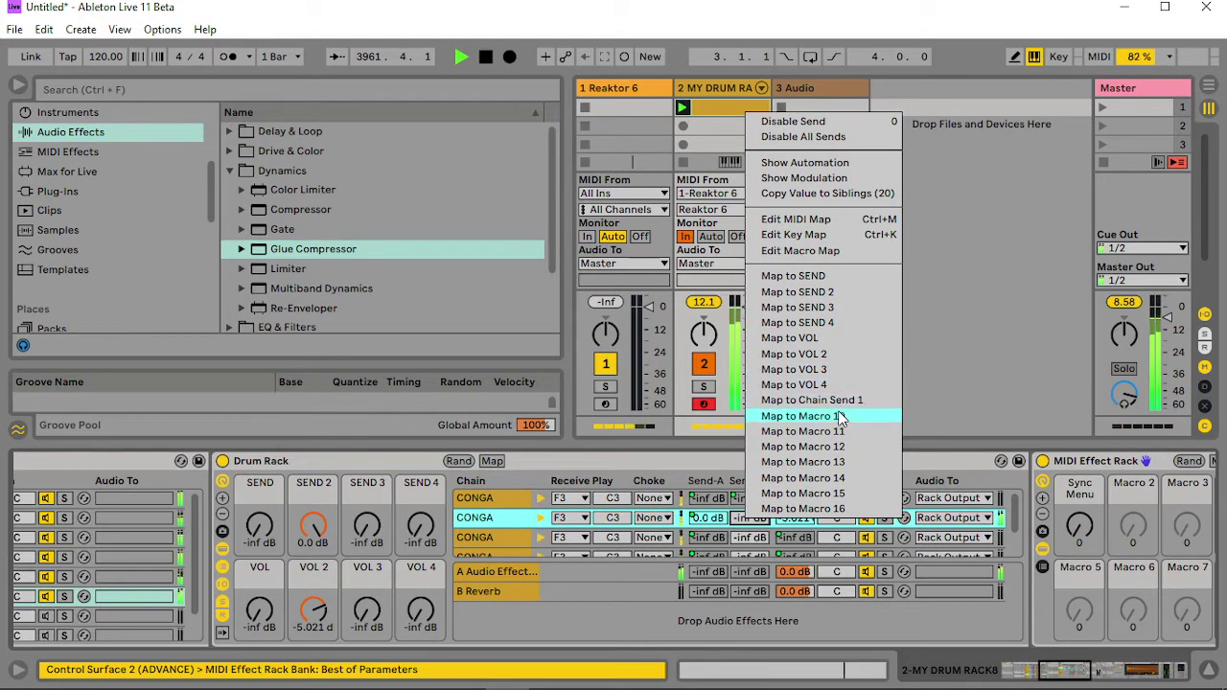
{"action": "left_click", "coordinate": [839, 416]}
{"action": "right_click", "coordinate": [746, 537]}
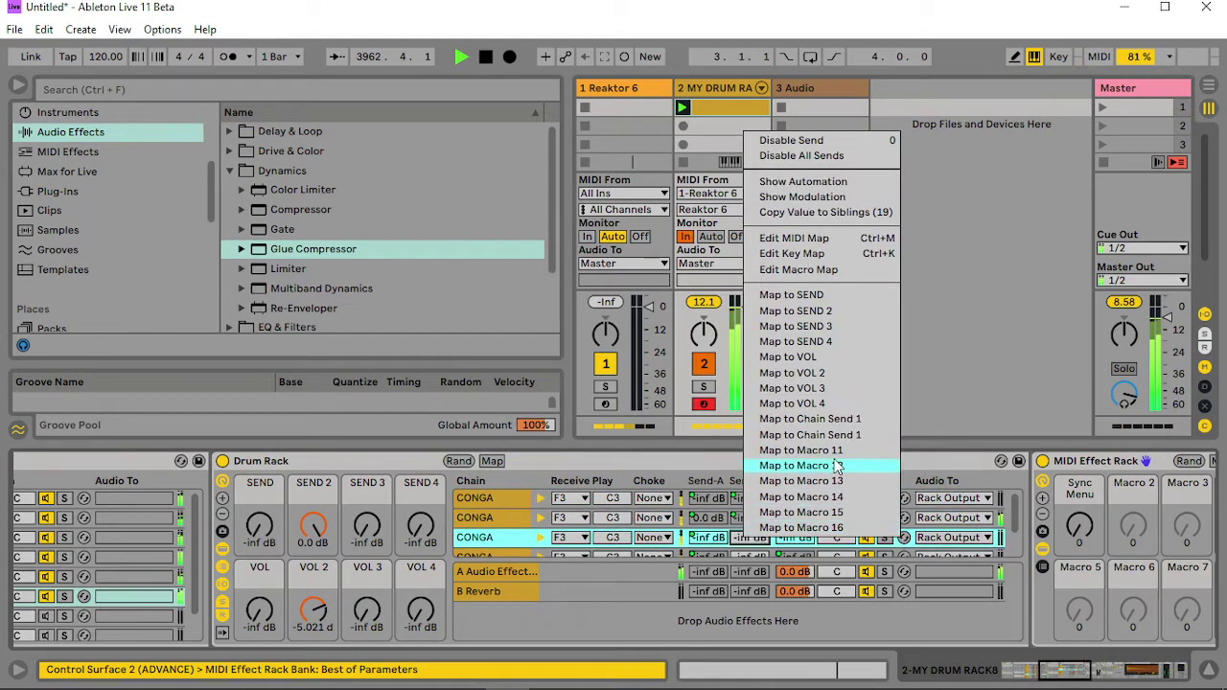
{"action": "left_click", "coordinate": [836, 465]}
- Map the fourth conga chain's Send-B to Macro 12, removing its mapping to Macro 11
{"action": "right_click", "coordinate": [743, 537]}
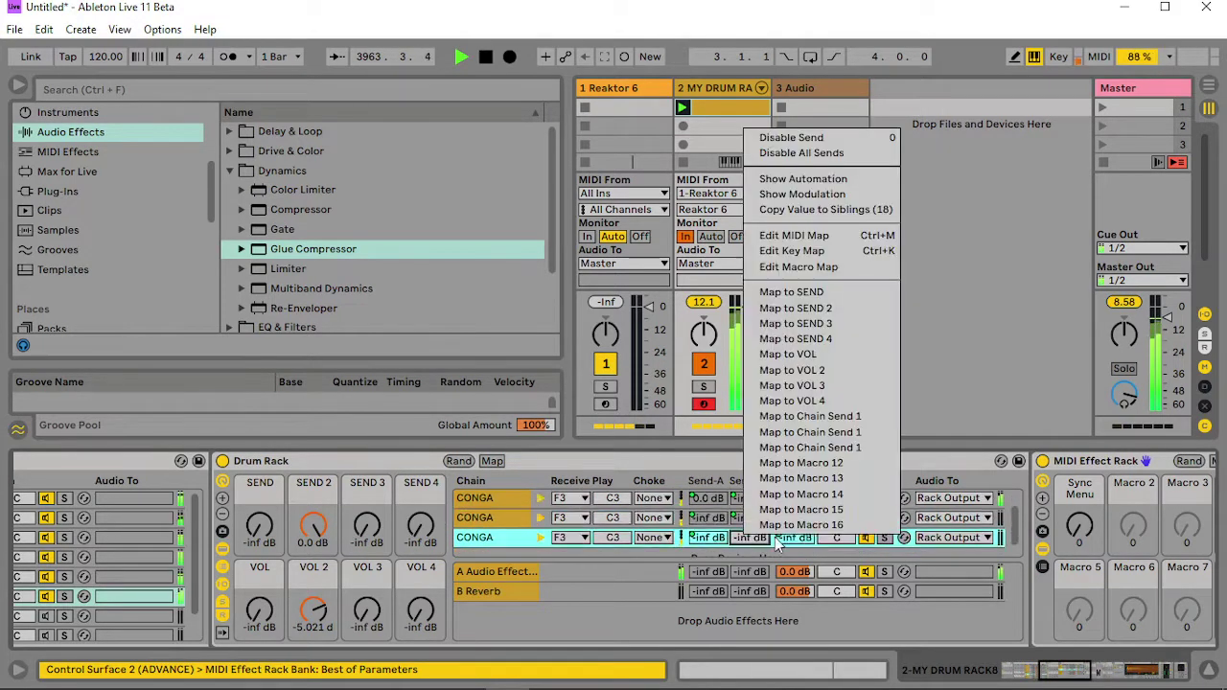
{"action": "left_click", "coordinate": [848, 463]}
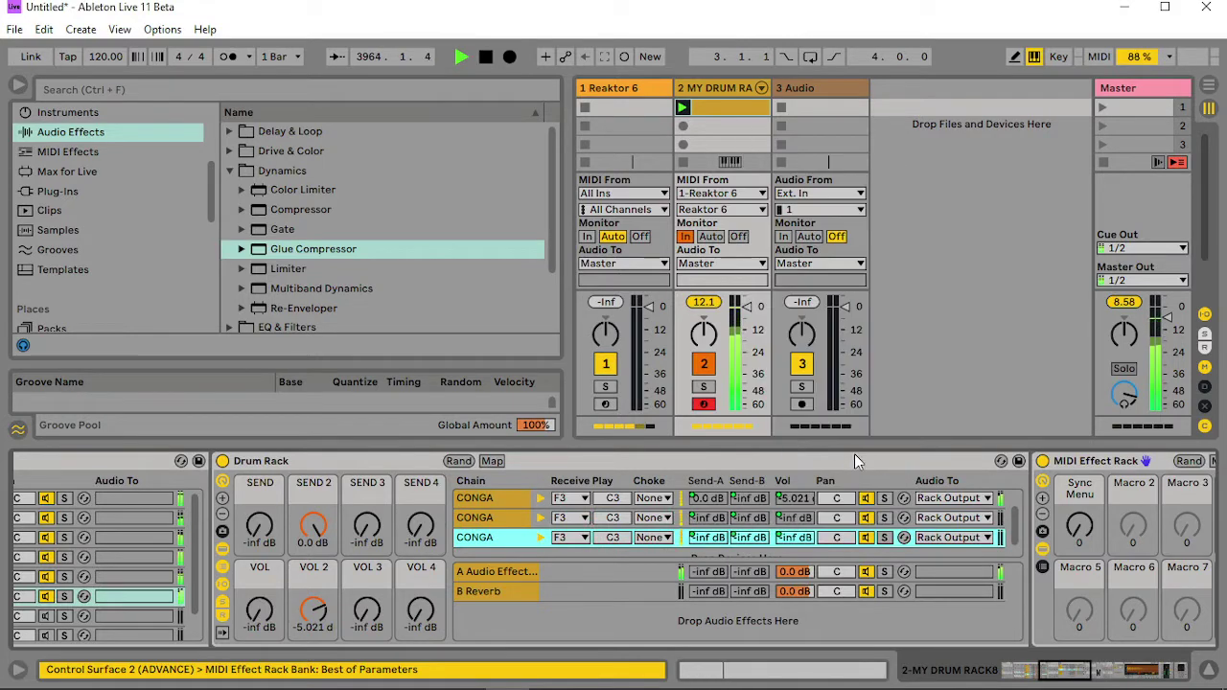
{"action": "right_click", "coordinate": [752, 526]}
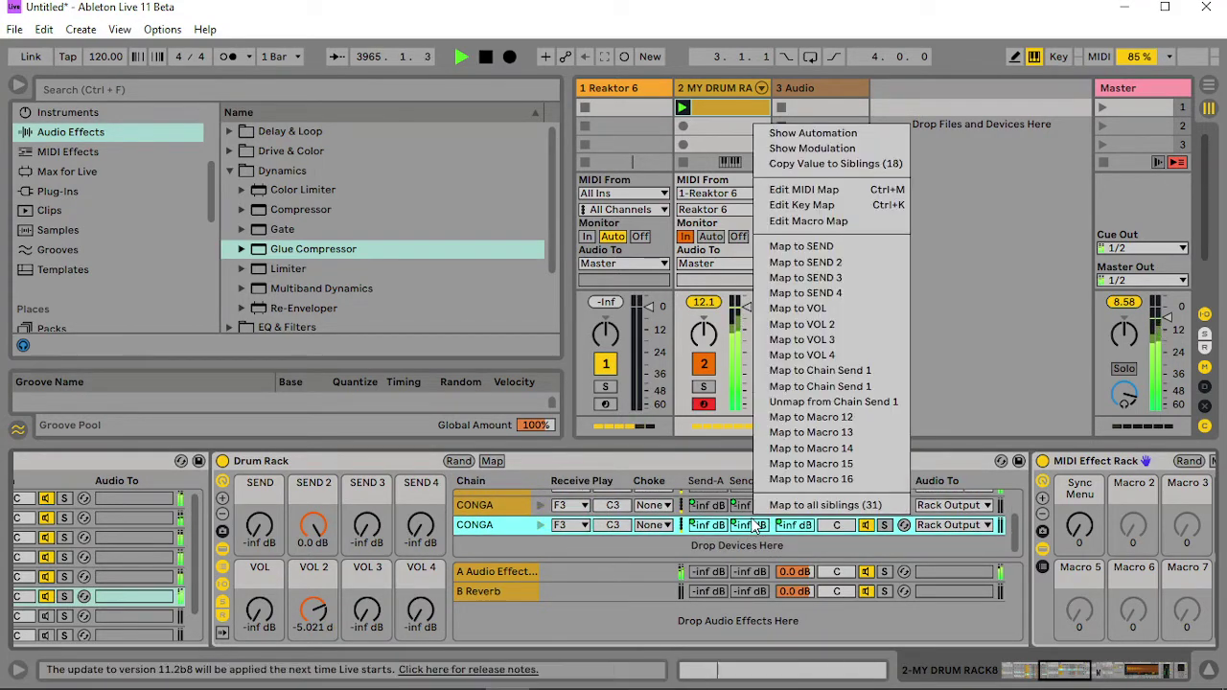
{"action": "left_click", "coordinate": [884, 400]}
{"action": "right_click", "coordinate": [754, 530]}
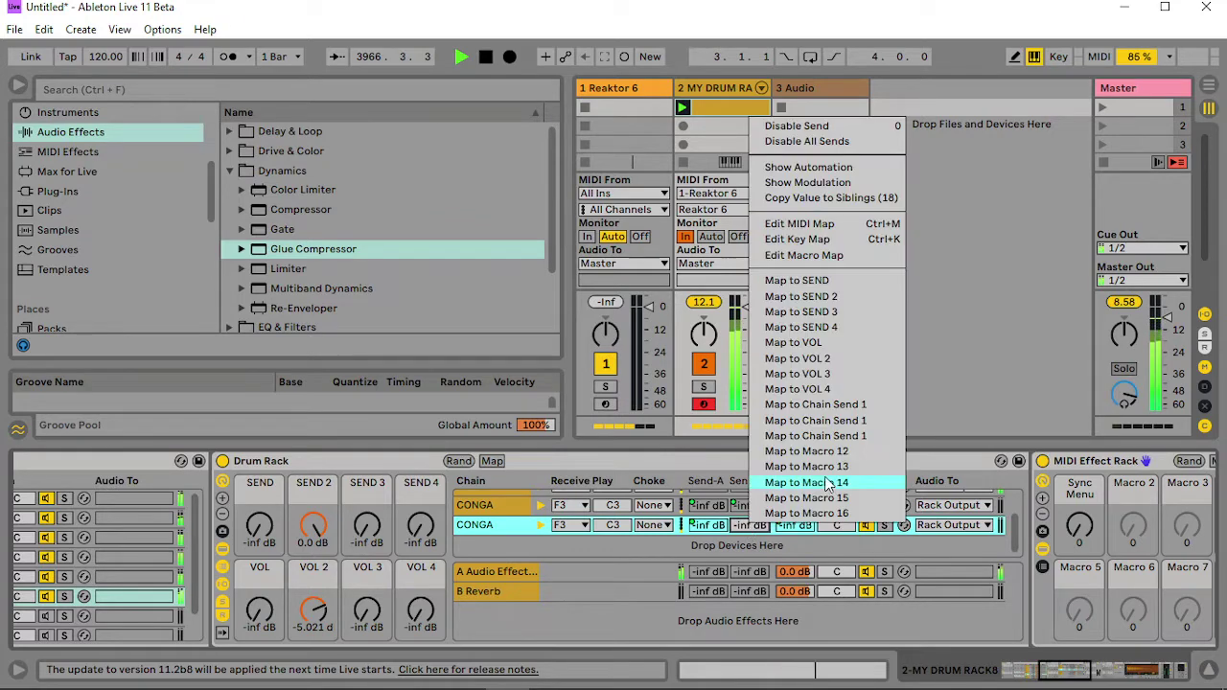
{"action": "left_click", "coordinate": [822, 467]}
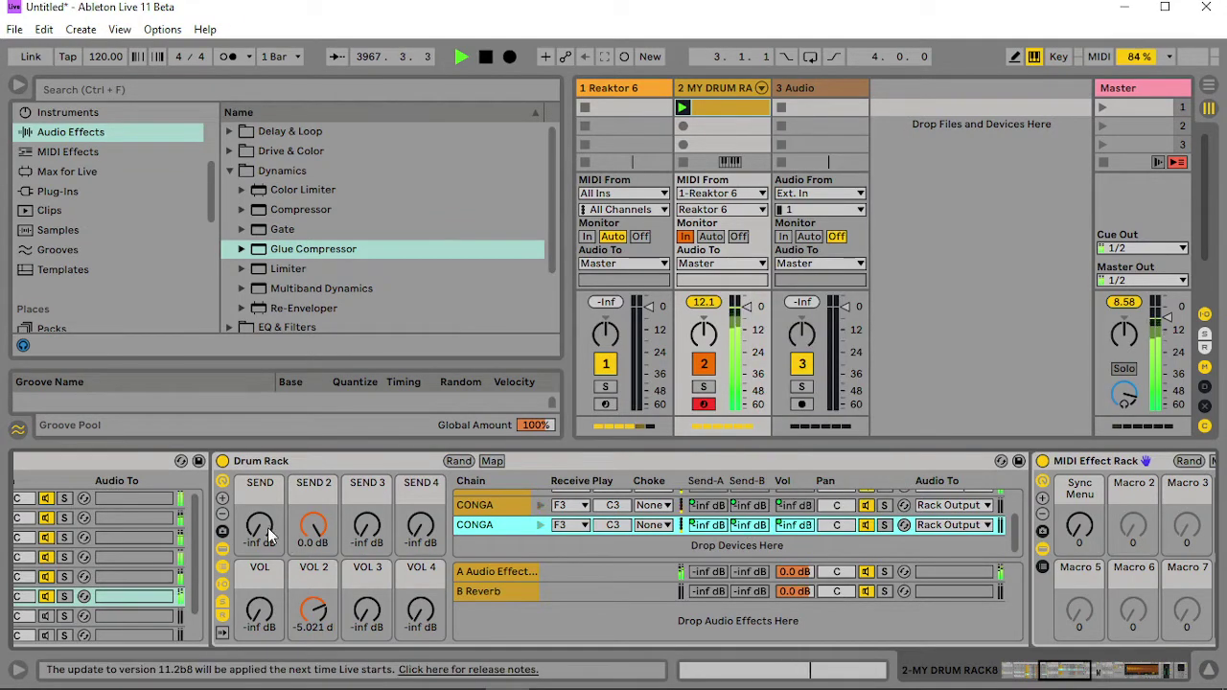
- Increase the conga Drum Rack's visible macros from 8 to 14
{"action": "left_click", "coordinate": [225, 496]}
{"action": "left_click", "coordinate": [225, 496]}
{"action": "left_click", "coordinate": [225, 496]}
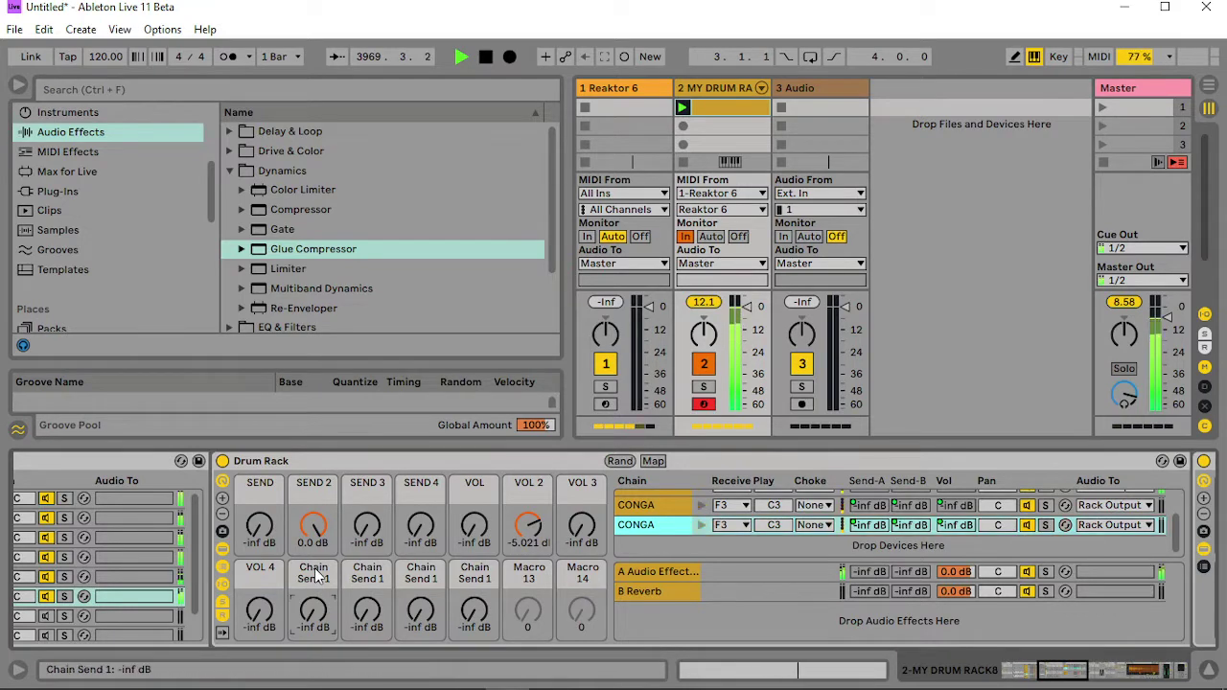
- Rename the conga Drum Rack's Macros 9 to 12 as REV, REV 2, REV 3 and REV 4
{"action": "key", "text": "ctrl+r"}
{"action": "type", "text": "R"}
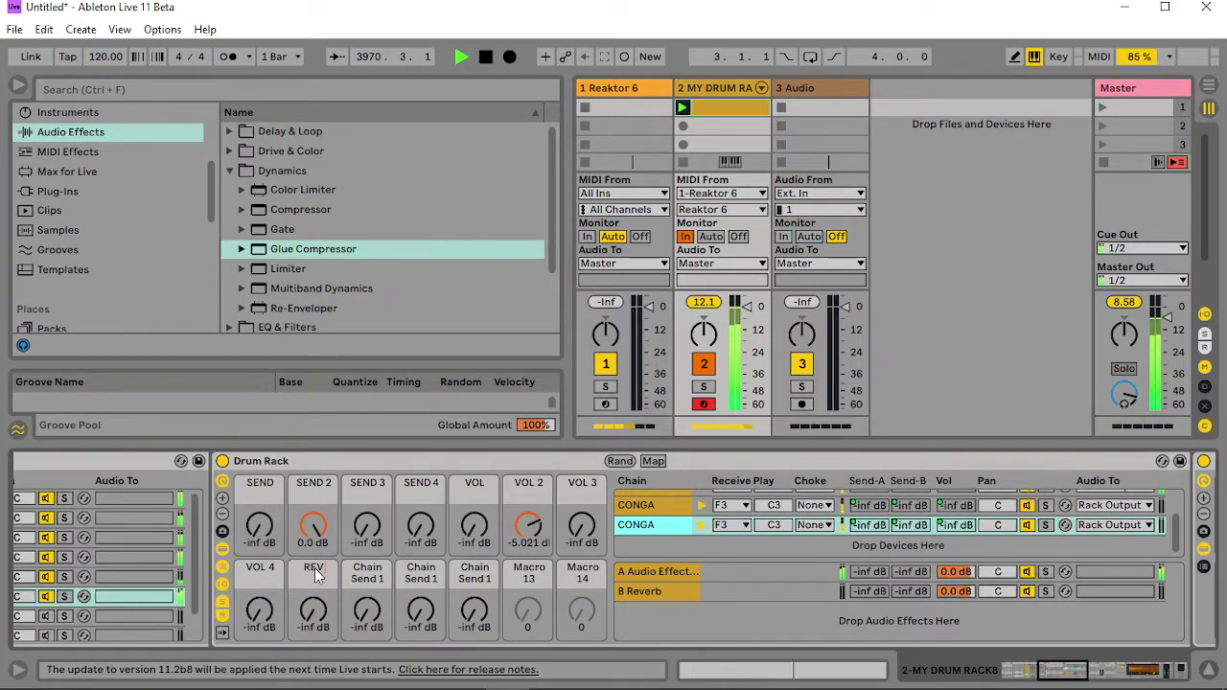
{"action": "key", "text": "Tab"}
{"action": "type", "text": "RE"}
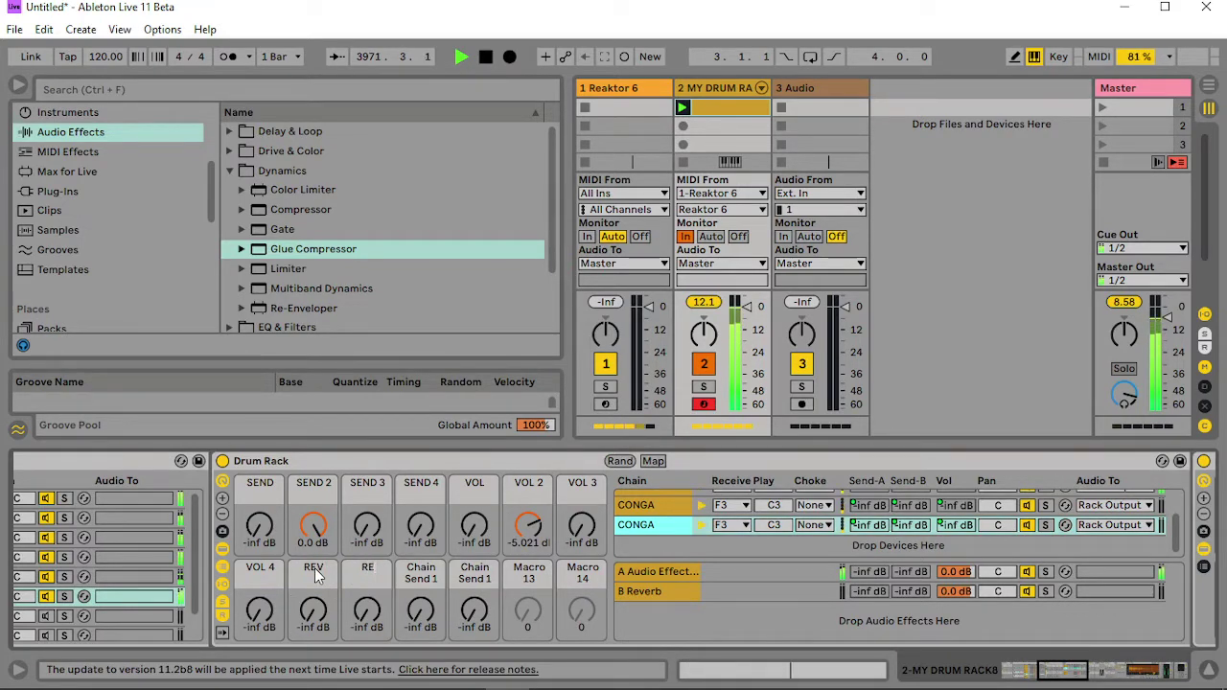
{"action": "type", "text": "V 2"}
{"action": "key", "text": "Tab"}
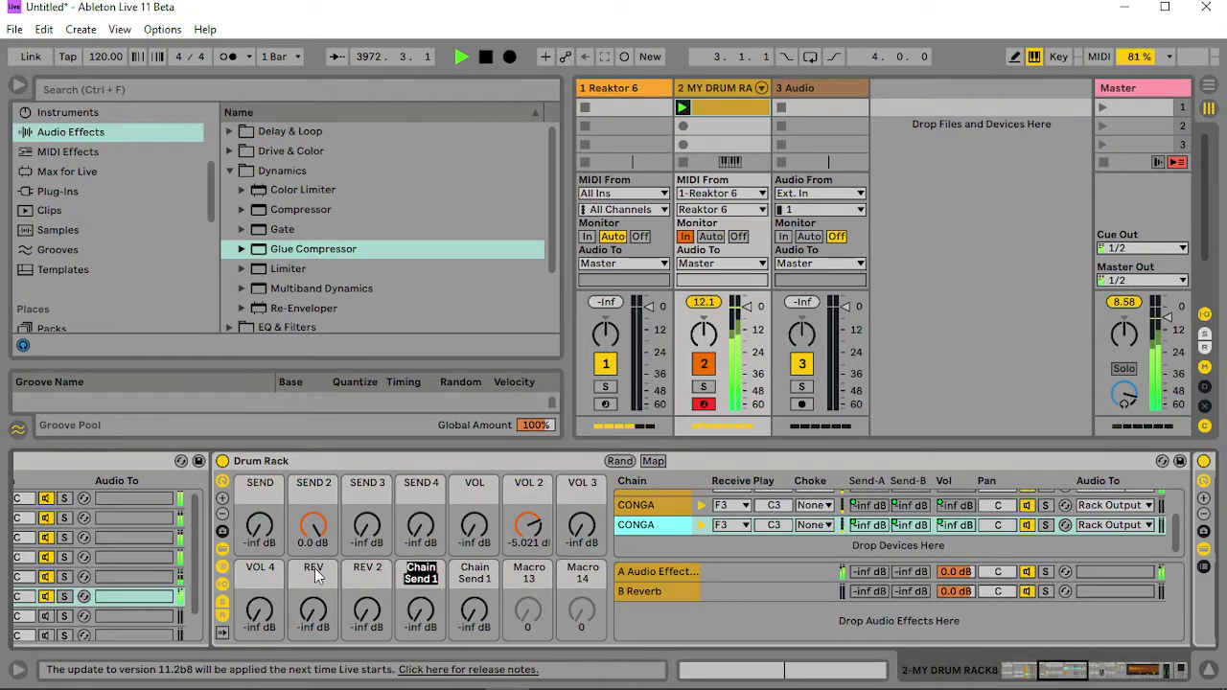
{"action": "type", "text": "REV"}
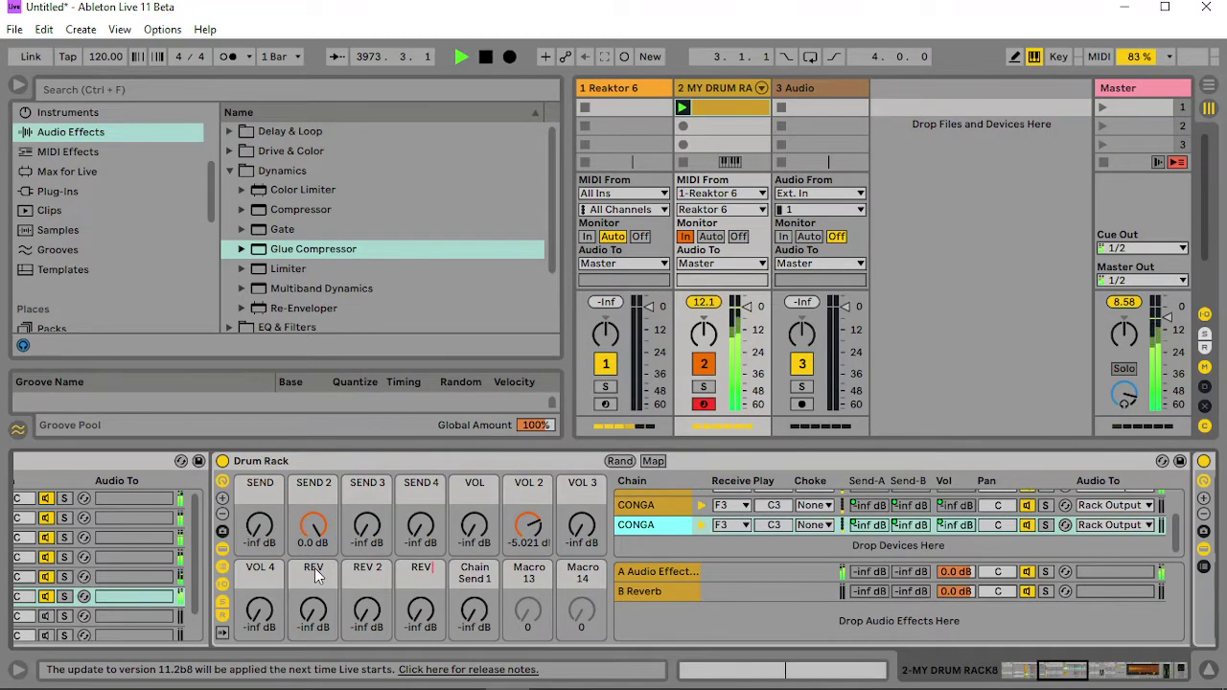
{"action": "type", "text": " 3"}
{"action": "key", "text": "Tab"}
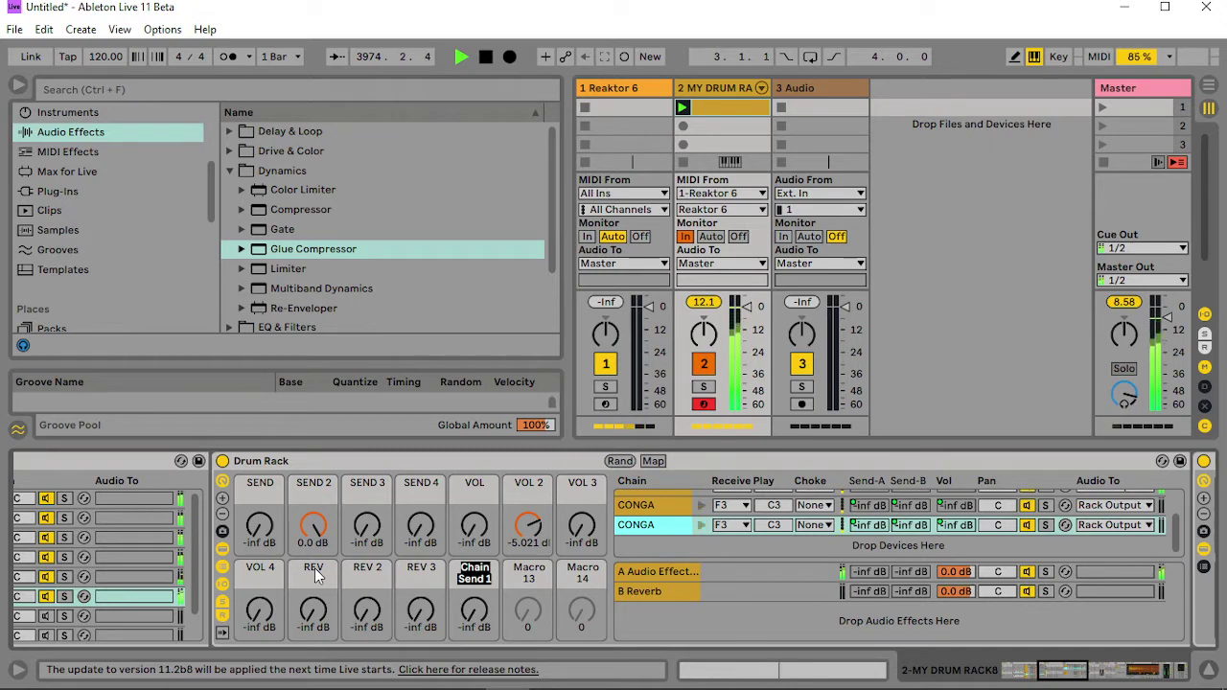
{"action": "type", "text": "REV 4"}
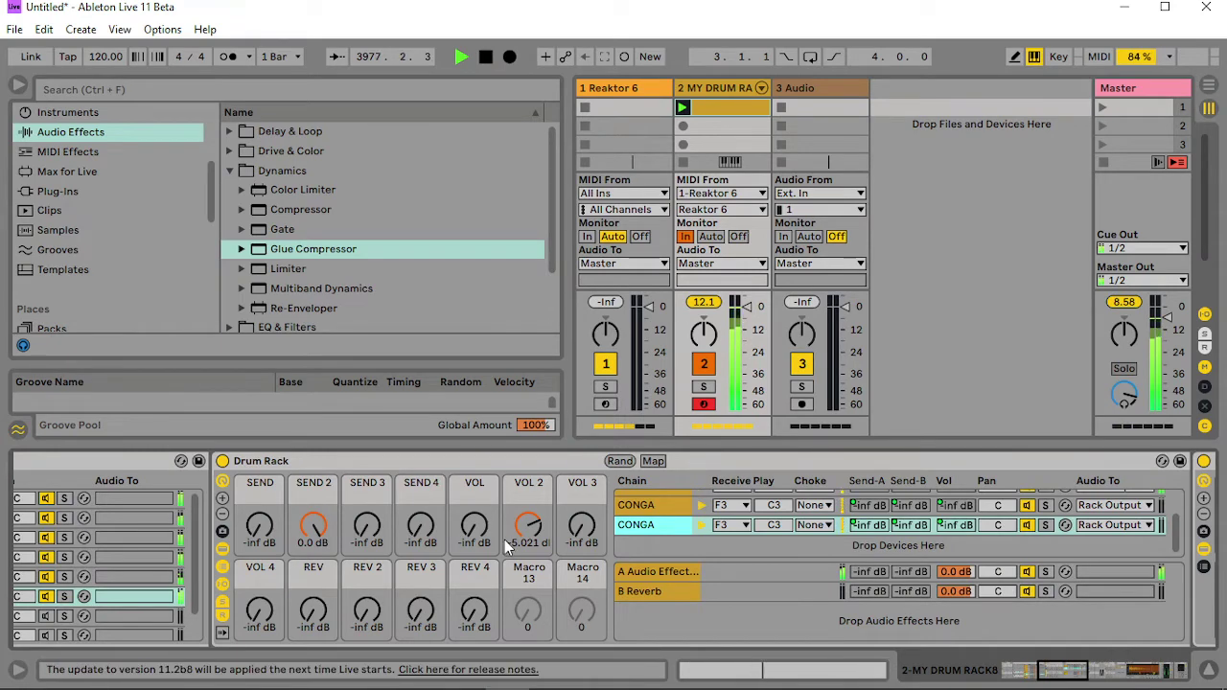
- Set the conga rack's REV 2 to about -6.6 dB, SEND 2 to about -37 dB, VOL to about -17 dB and VOL 4 to about -10 dB
{"action": "mouse_move", "coordinate": [367, 609]}
{"action": "left_mouse_down"}
{"action": "mouse_move", "coordinate": [368, 585]}
{"action": "mouse_move", "coordinate": [368, 618]}
{"action": "left_mouse_up"}
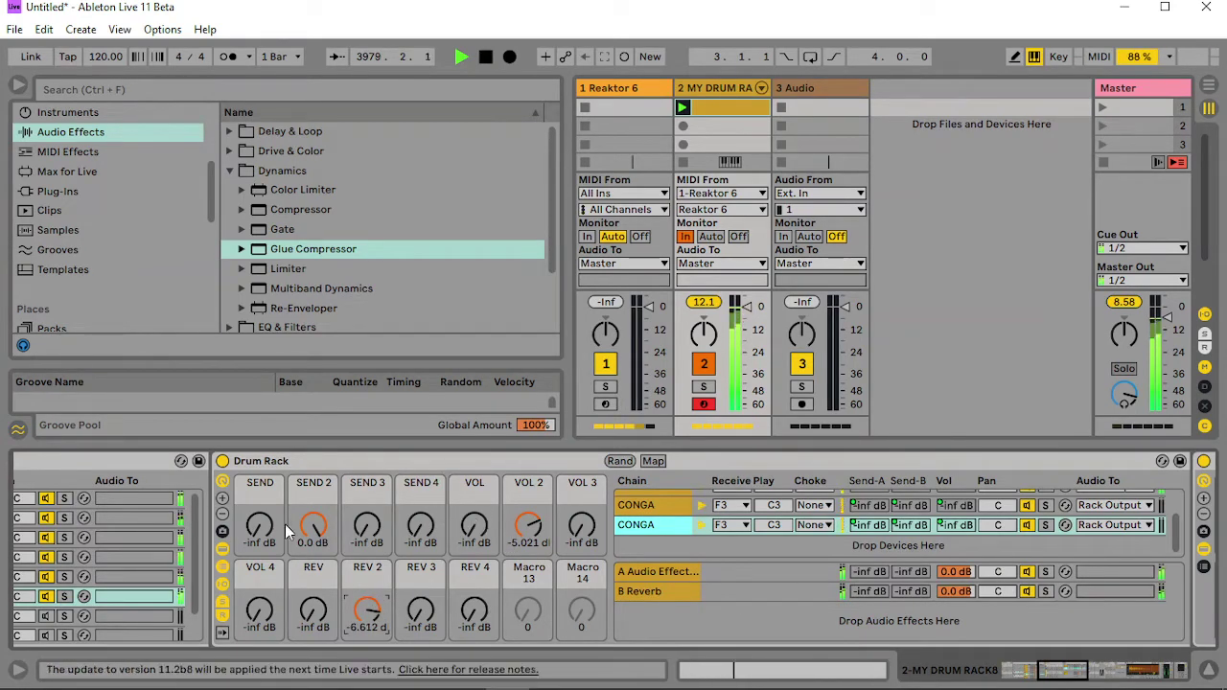
{"action": "left_click_drag", "start_coordinate": [314, 525], "coordinate": [313, 543]}
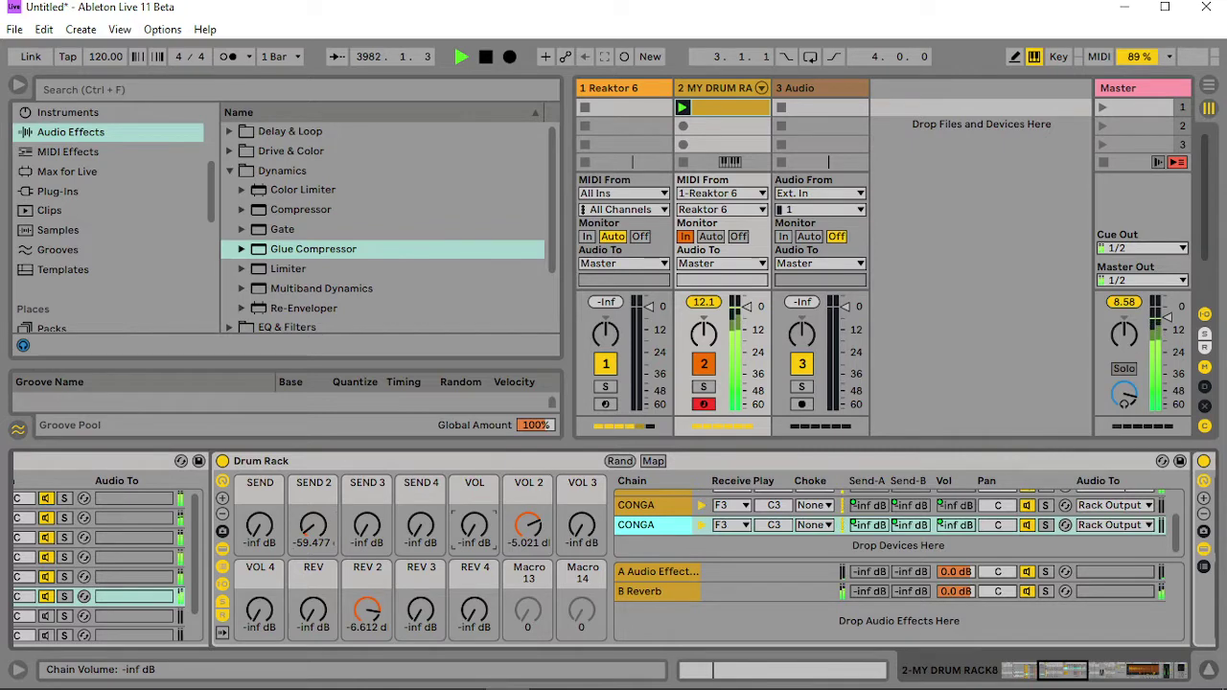
{"action": "mouse_move", "coordinate": [475, 526]}
{"action": "left_mouse_down"}
{"action": "mouse_move", "coordinate": [475, 484]}
{"action": "mouse_move", "coordinate": [475, 520]}
{"action": "left_mouse_up"}
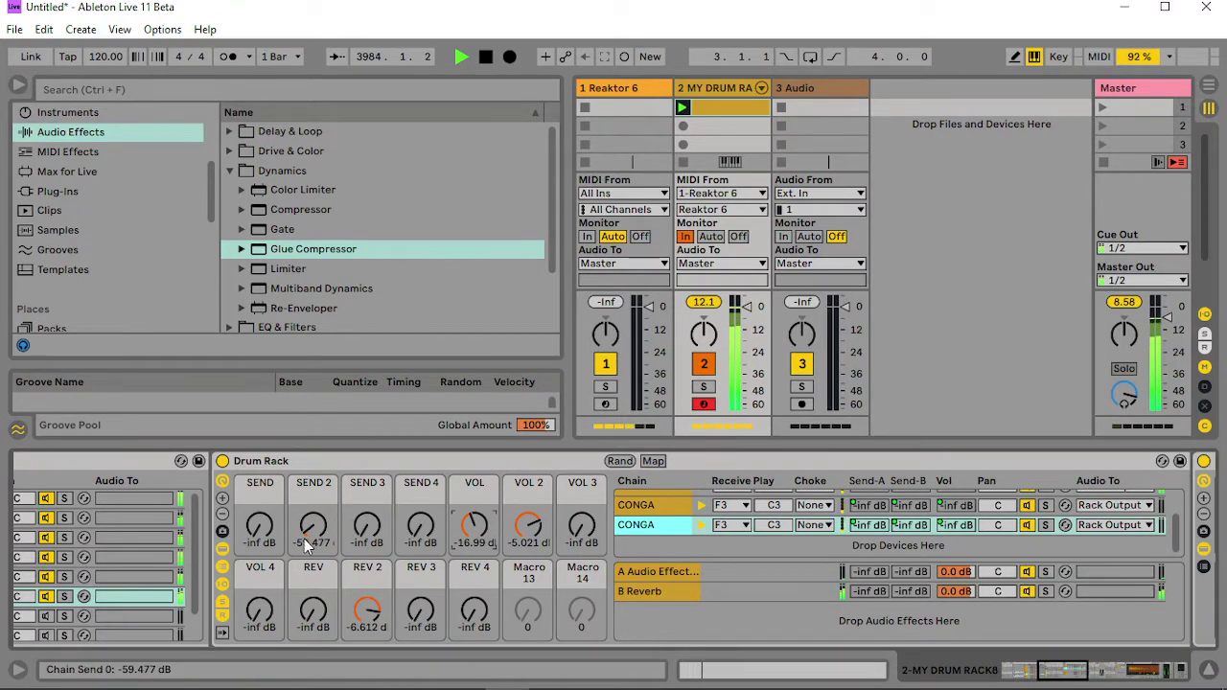
{"action": "left_click_drag", "start_coordinate": [311, 535], "coordinate": [311, 470]}
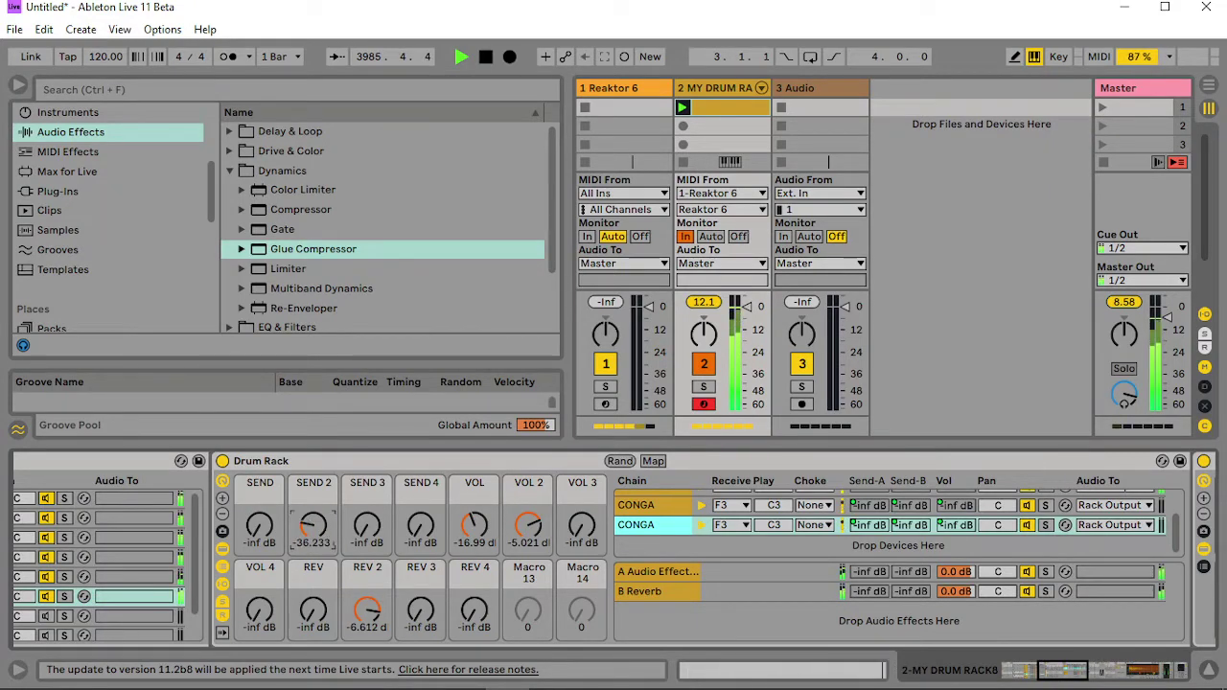
{"action": "left_click_drag", "start_coordinate": [313, 525], "coordinate": [313, 527]}
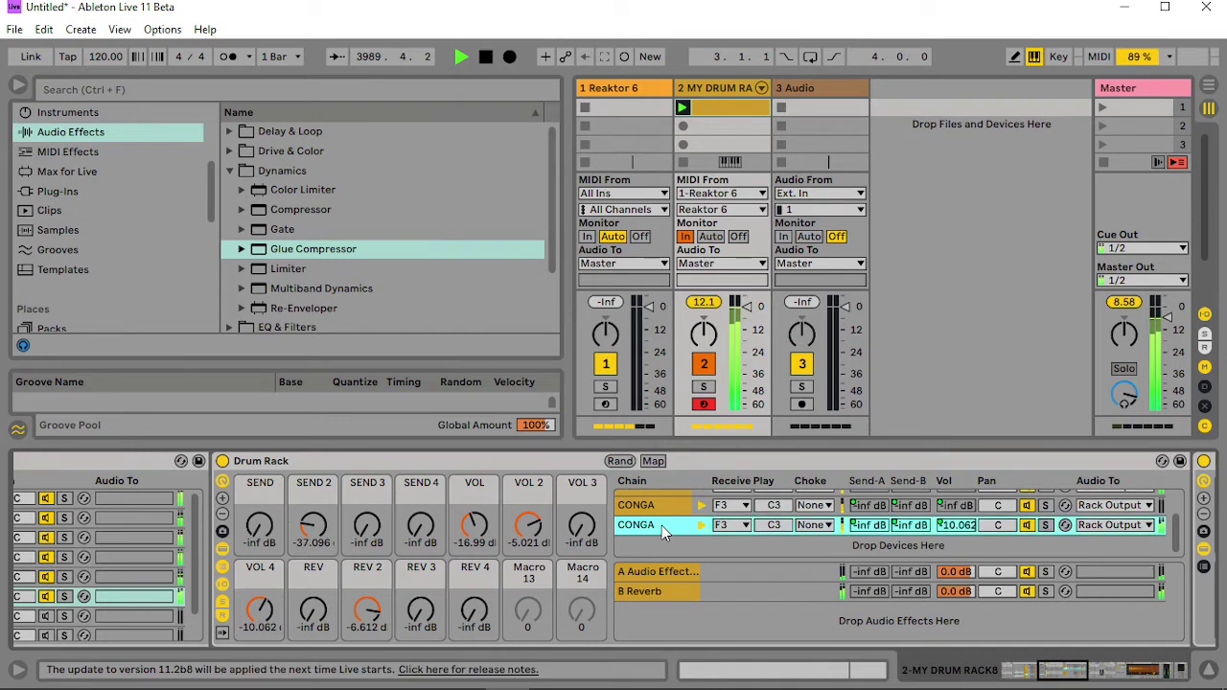
- In the selected conga chain's Instrument Rack, set Ve Release to about 362 ms and reduce S Length
{"action": "left_click", "coordinate": [1098, 671]}
{"action": "left_click_drag", "start_coordinate": [1098, 671], "coordinate": [1116, 669]}
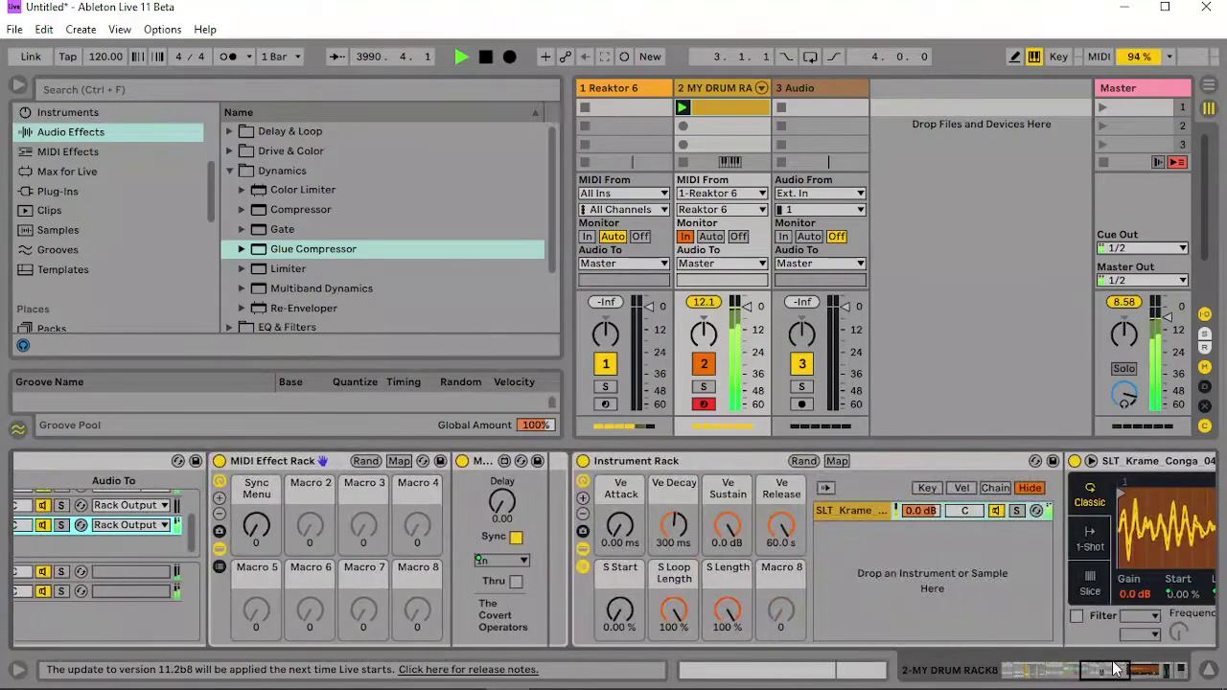
{"action": "left_click_drag", "start_coordinate": [772, 523], "coordinate": [772, 575]}
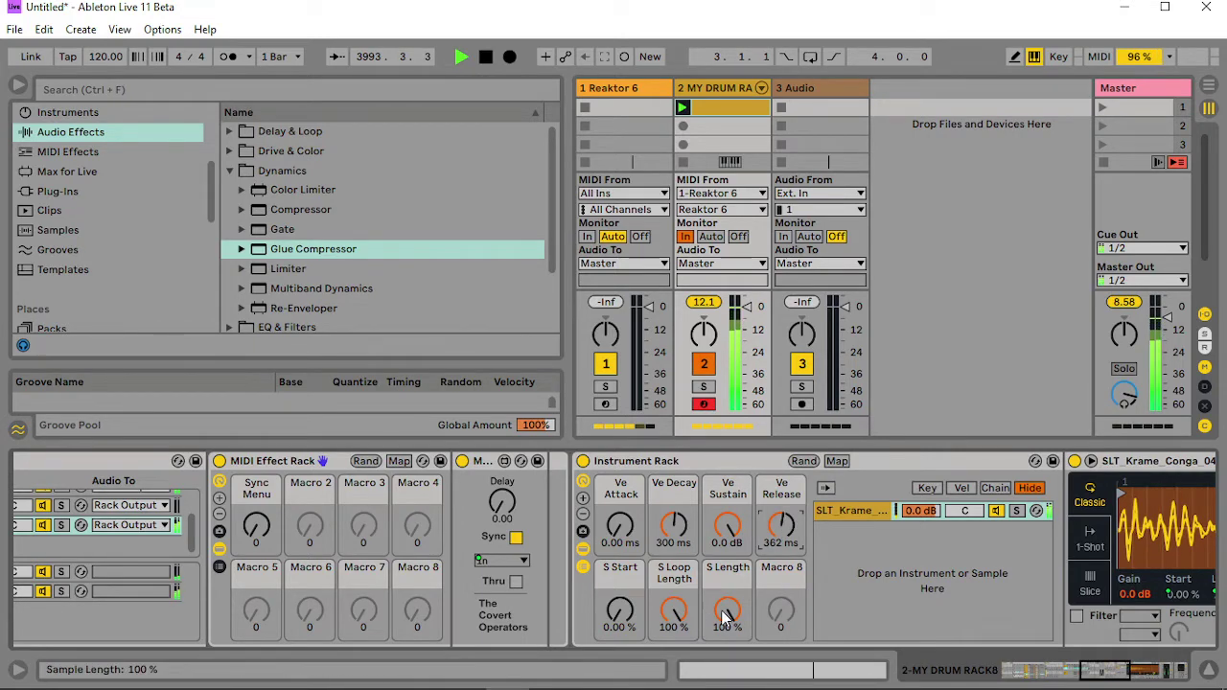
{"action": "left_click_drag", "start_coordinate": [726, 617], "coordinate": [726, 672]}
- Open Reaktor 6 on the first track and set the first clock divider's outputs 2, 3, 4 and 6 to 16, 8, 15 and 7
{"action": "left_click_drag", "start_coordinate": [1122, 677], "coordinate": [1021, 679]}
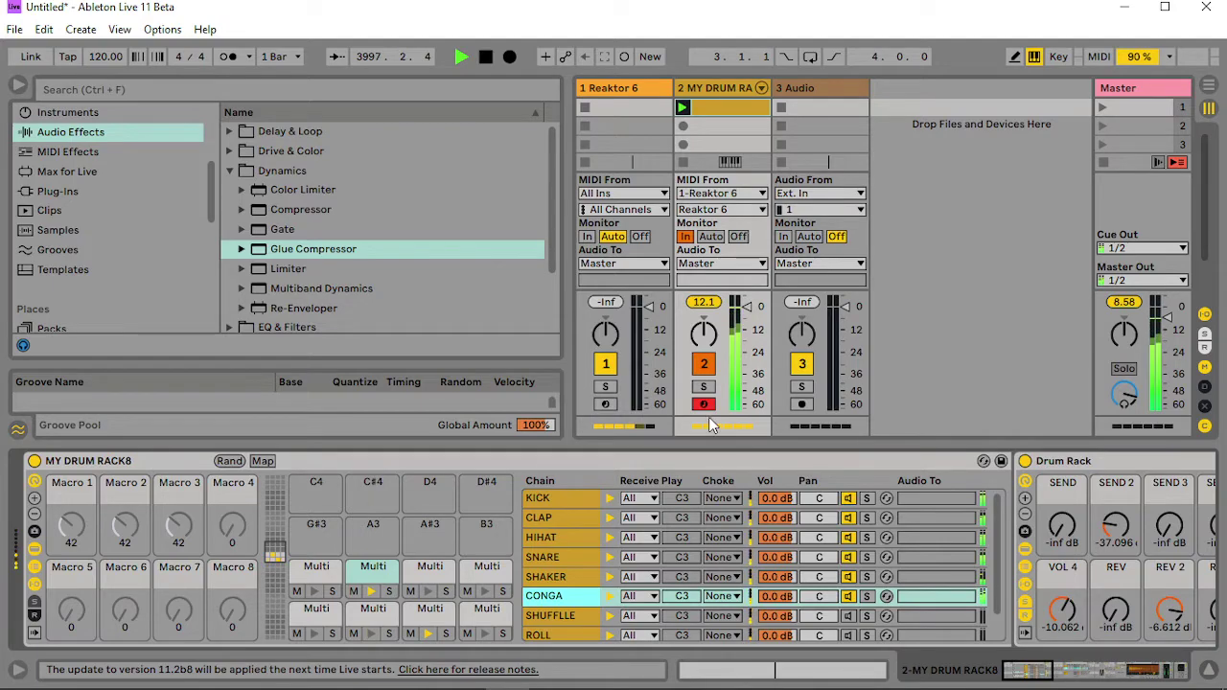
{"action": "left_click", "coordinate": [628, 89]}
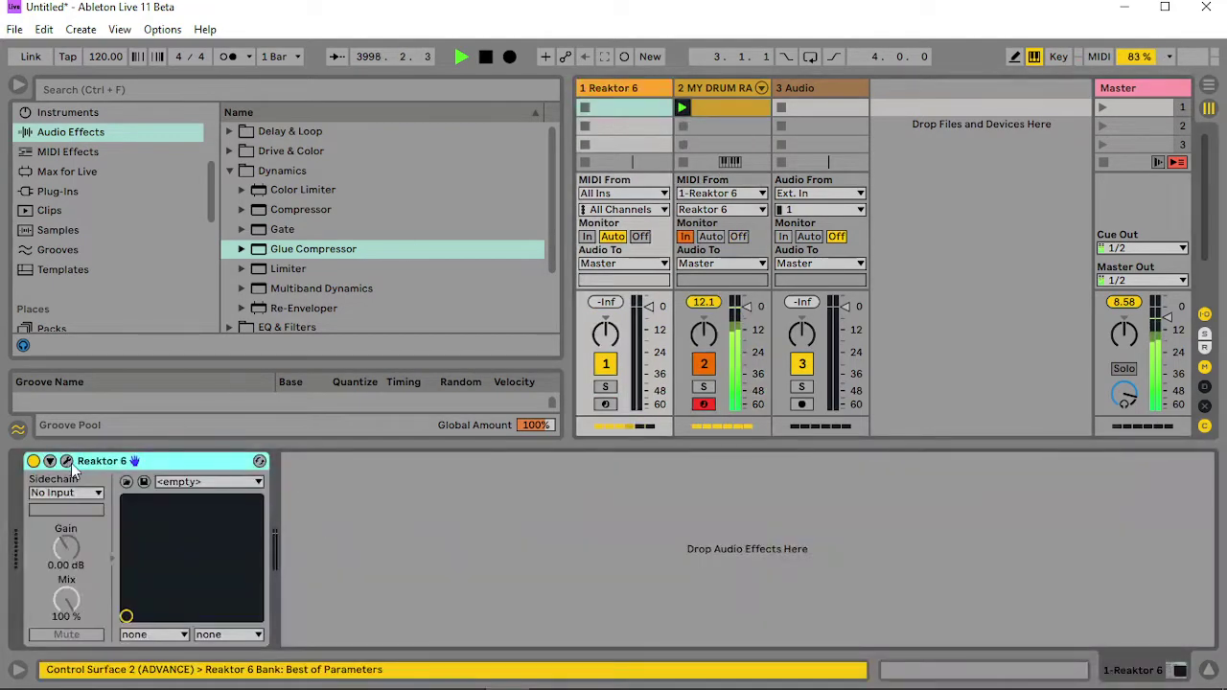
{"action": "scroll", "coordinate": [768, 372], "scroll_direction": "down", "scroll_amount": 6}
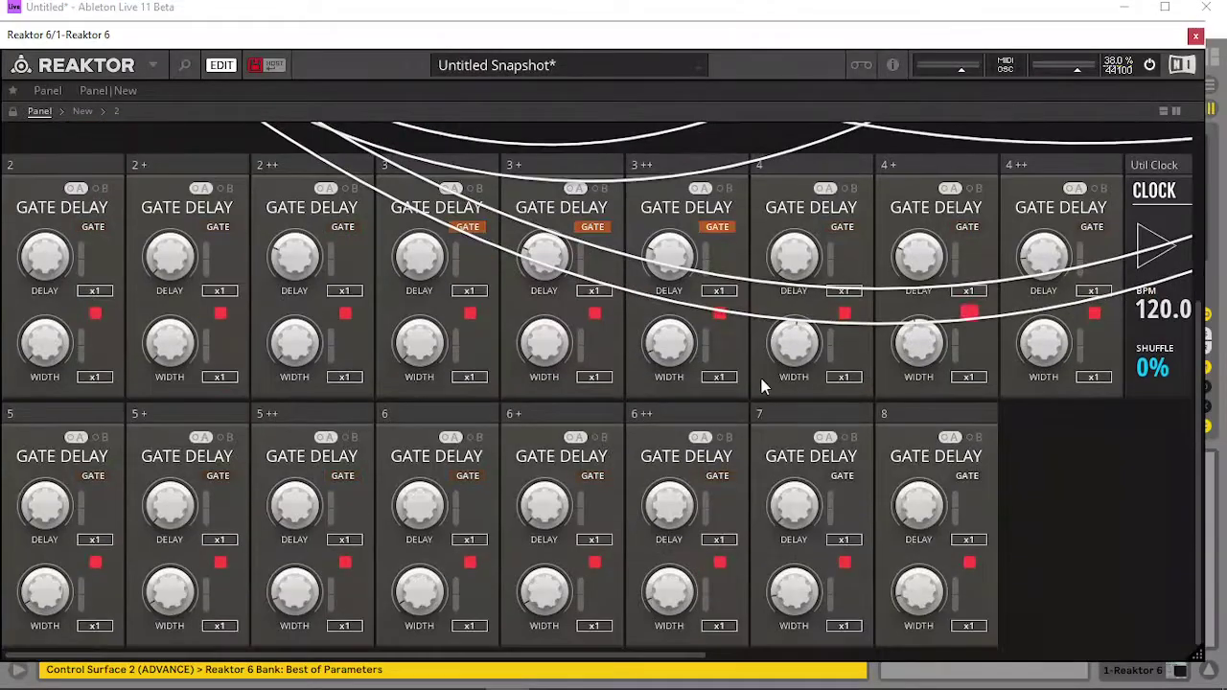
{"action": "scroll", "coordinate": [762, 384], "scroll_direction": "up", "scroll_amount": 6}
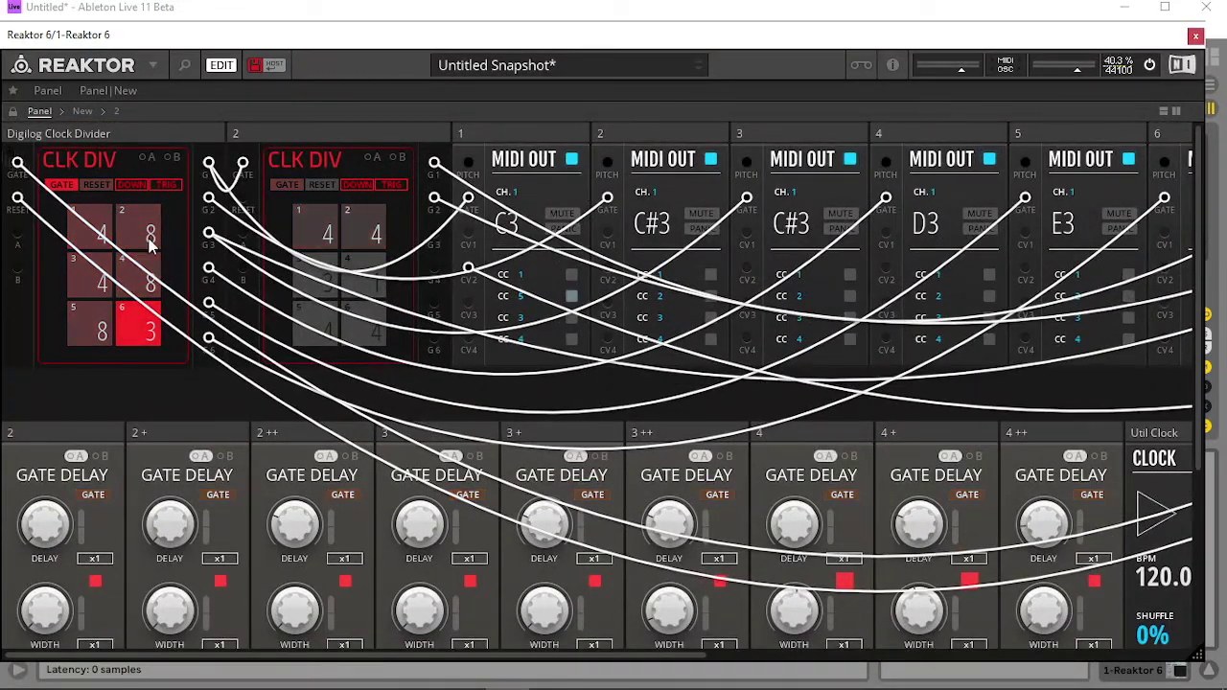
{"action": "left_click_drag", "start_coordinate": [172, 217], "coordinate": [175, 204]}
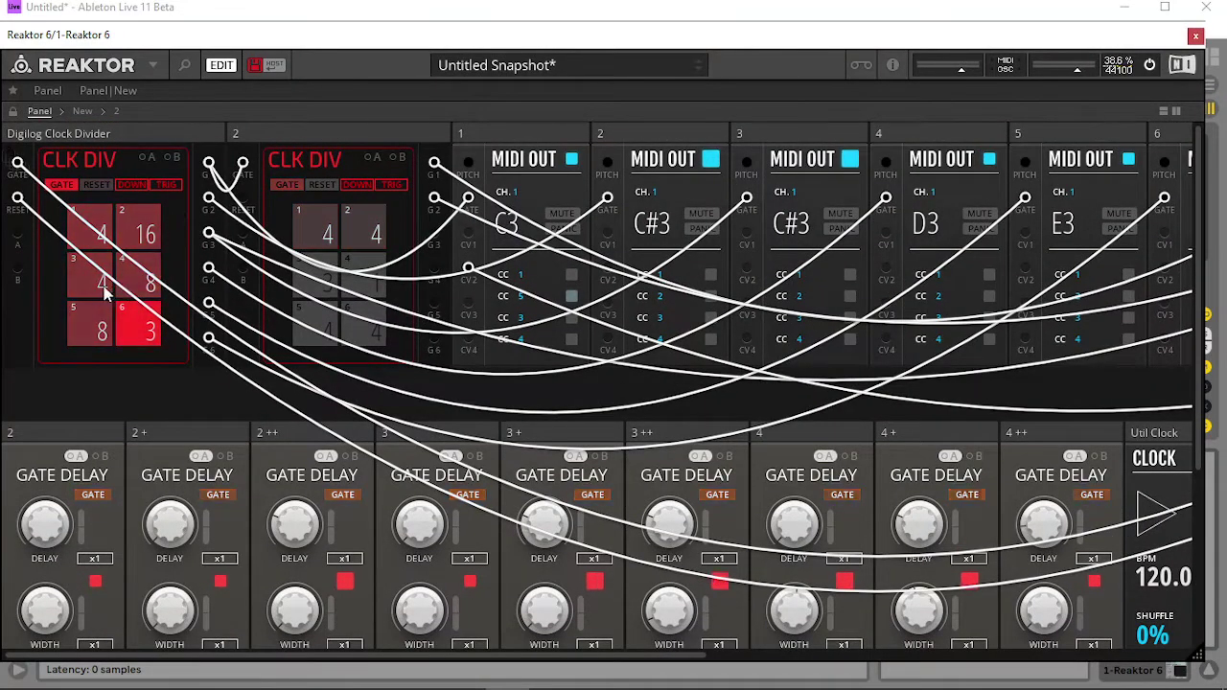
{"action": "mouse_move", "coordinate": [105, 289]}
{"action": "left_mouse_down"}
{"action": "mouse_move", "coordinate": [127, 271]}
{"action": "mouse_move", "coordinate": [146, 292]}
{"action": "mouse_move", "coordinate": [165, 236]}
{"action": "left_mouse_up"}
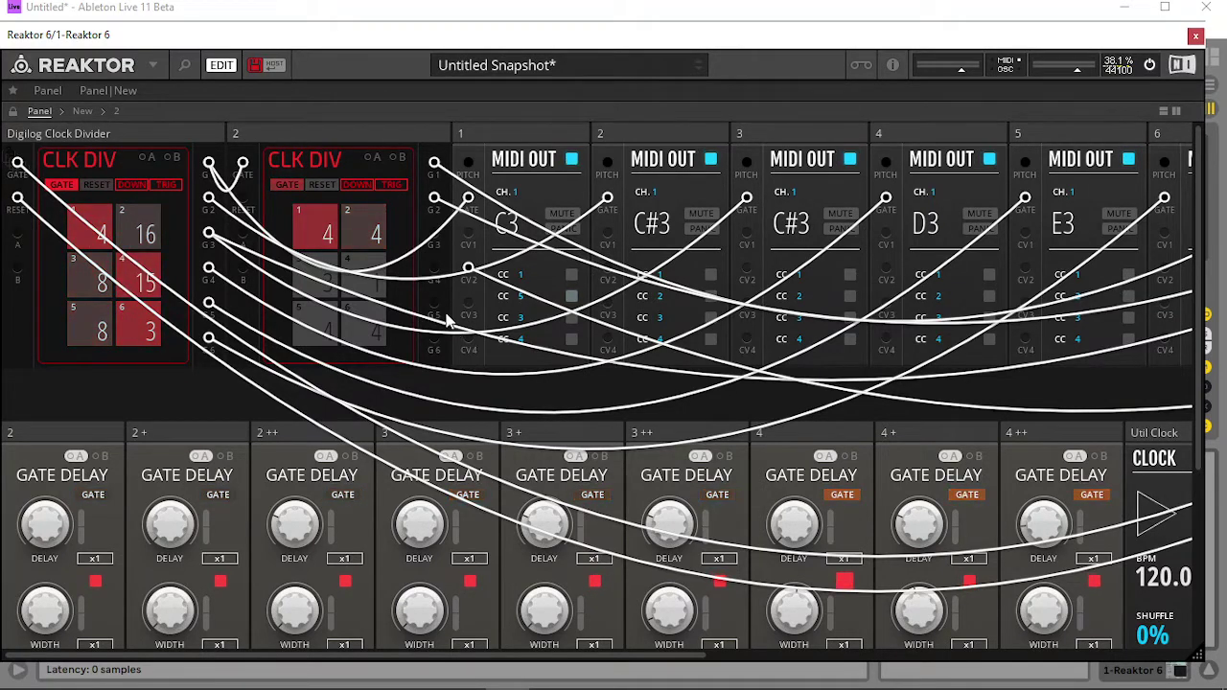
{"action": "left_click_drag", "start_coordinate": [161, 337], "coordinate": [167, 324]}
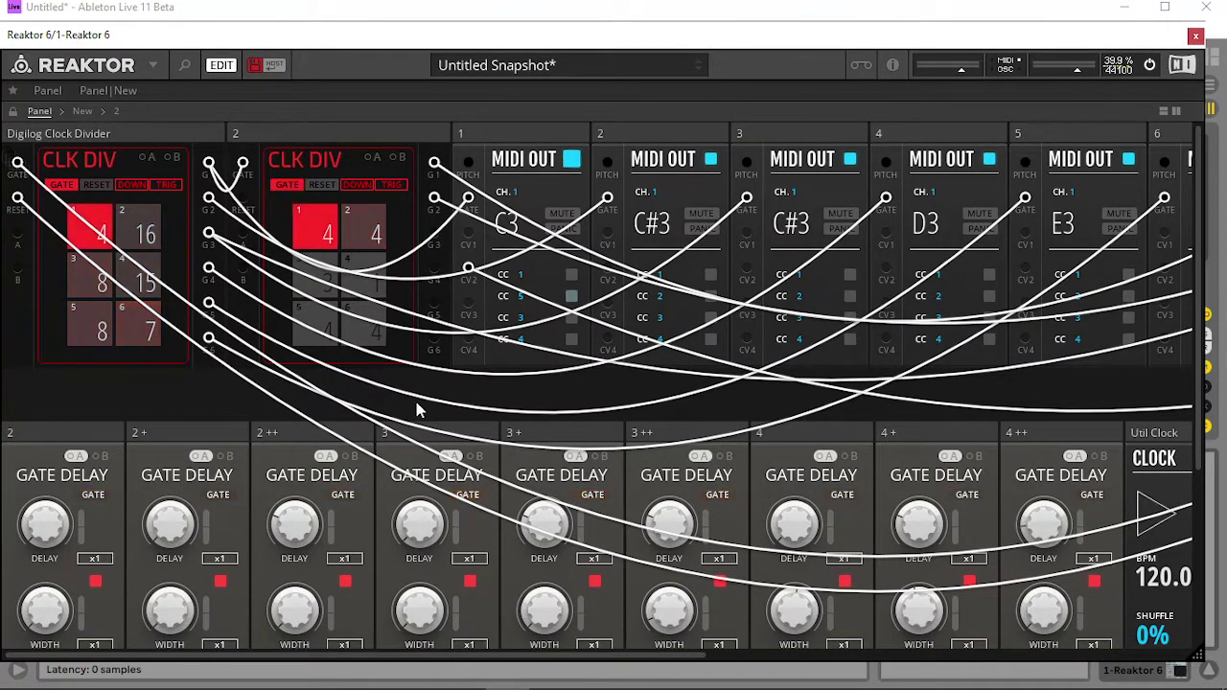
{"action": "scroll", "coordinate": [630, 469], "scroll_direction": "down", "scroll_amount": 5}
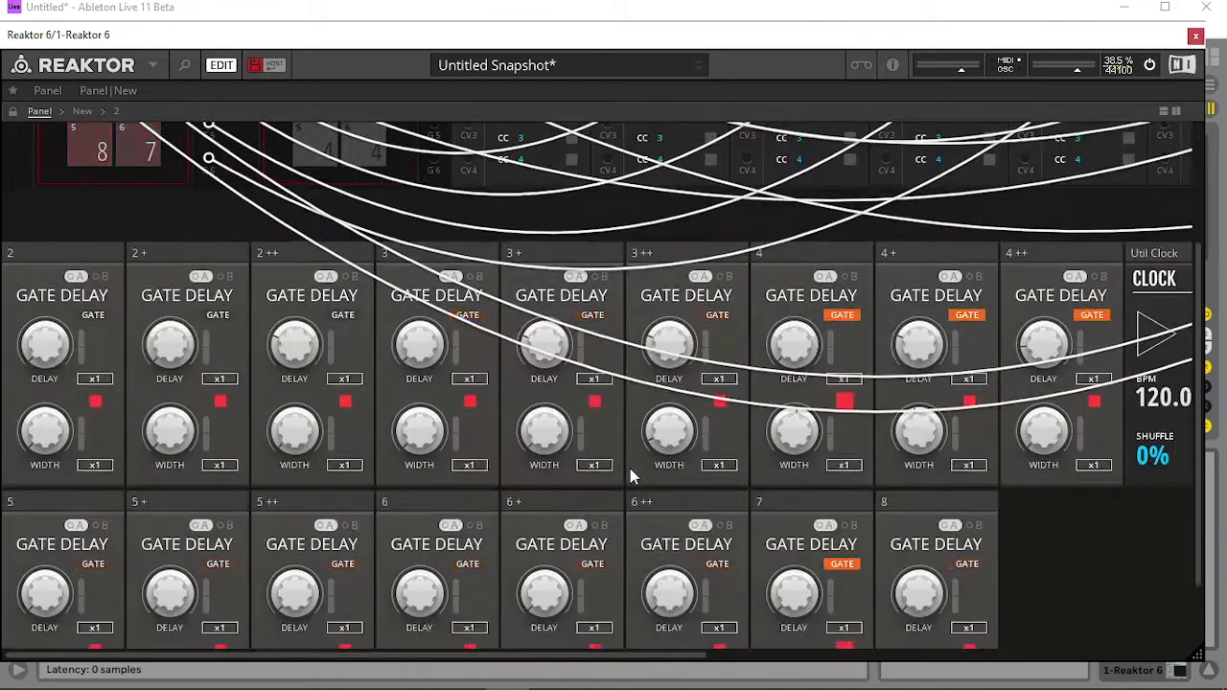
{"action": "scroll", "coordinate": [630, 470], "scroll_direction": "up", "scroll_amount": 1}
{"action": "scroll", "coordinate": [630, 468], "scroll_direction": "up", "scroll_amount": 4}
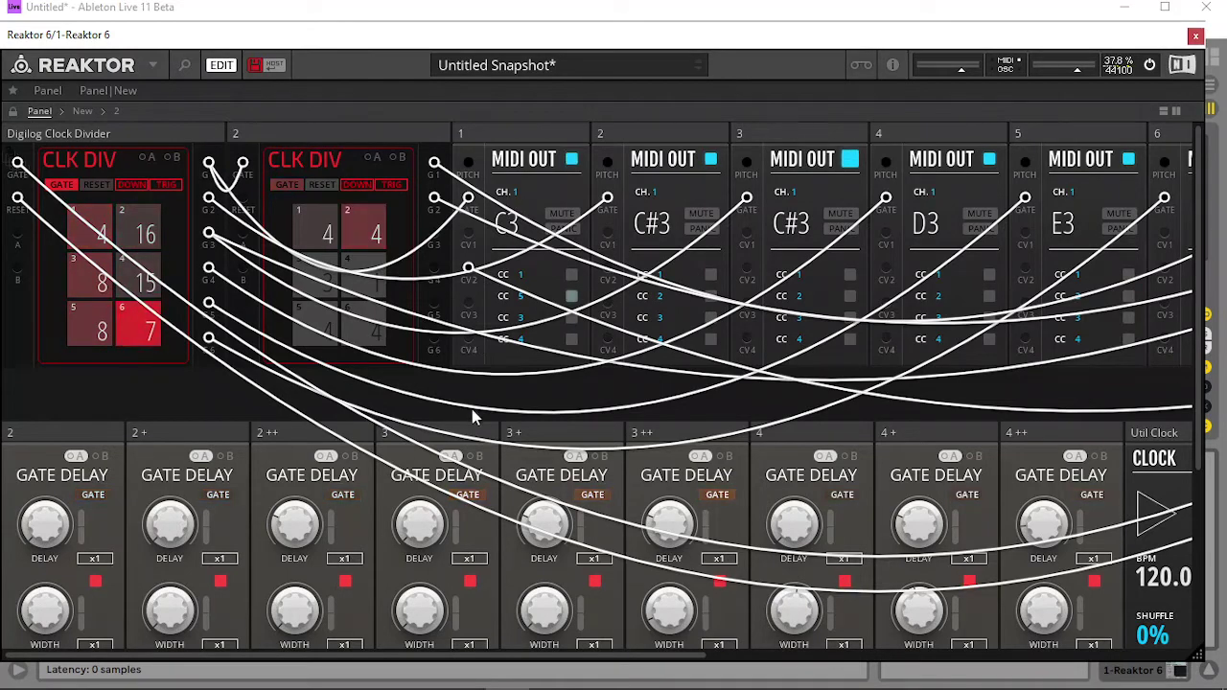
{"action": "mouse_move", "coordinate": [639, 672]}
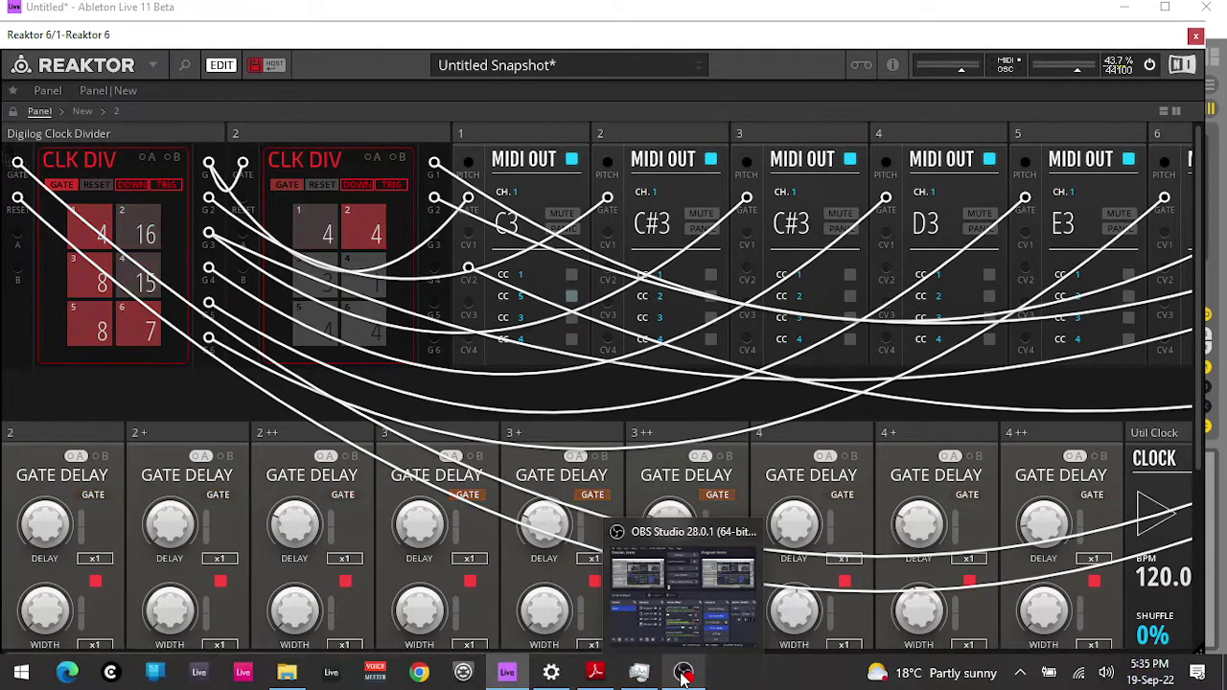